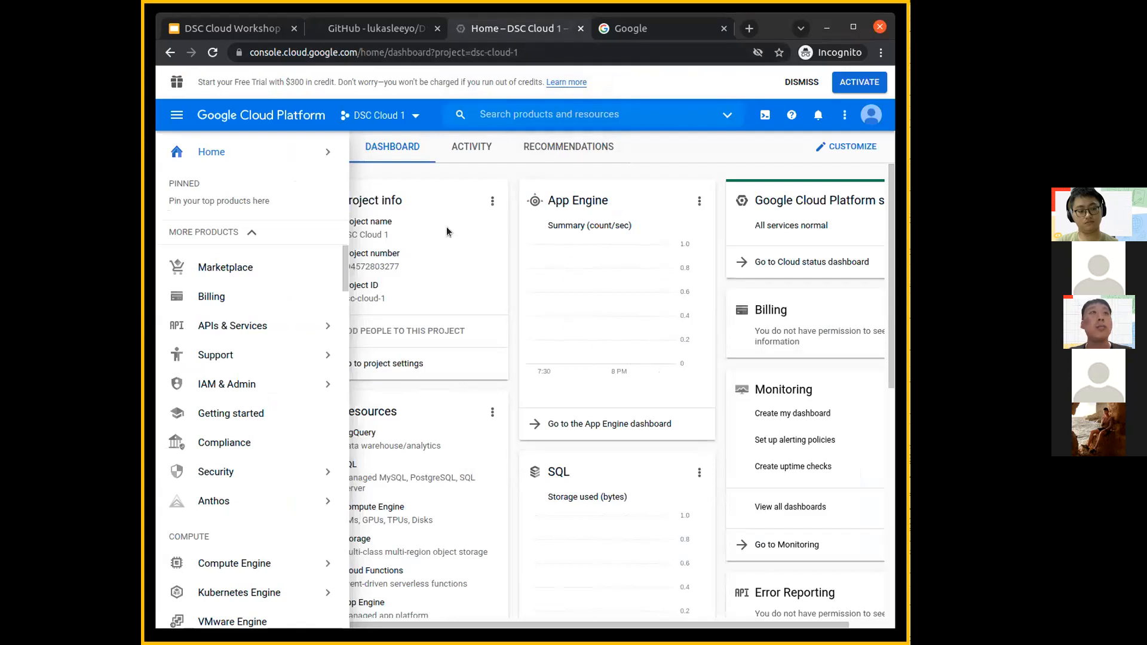
- Open the Home dashboard of the current cloud project
{"action": "mouse_move", "coordinate": [325, 156]}
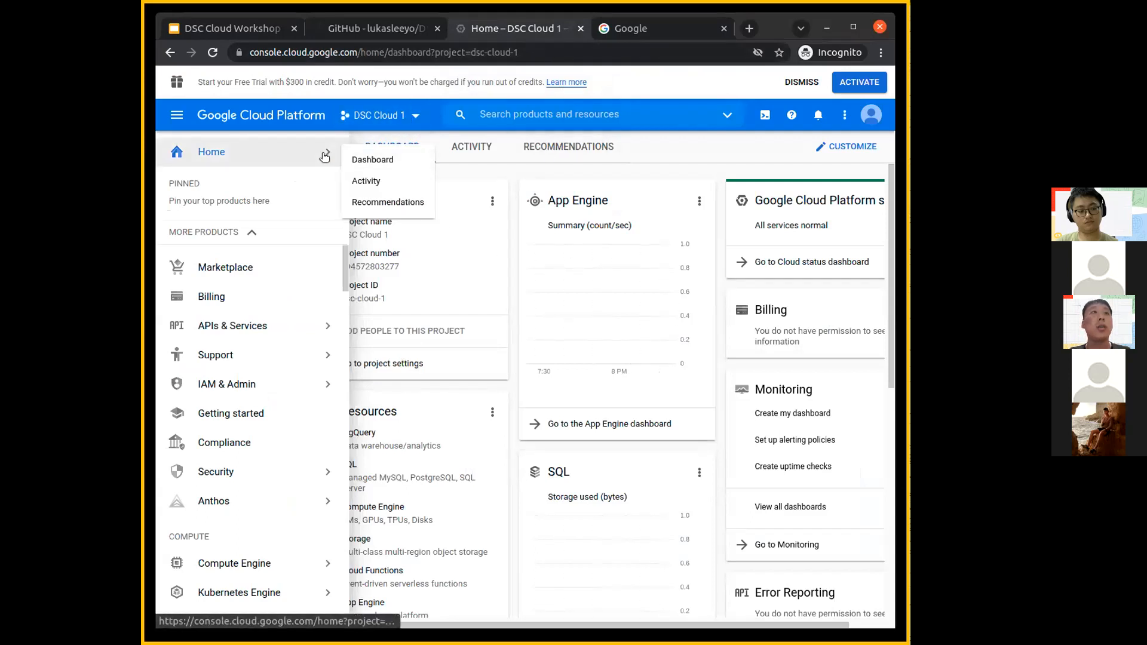
{"action": "mouse_move", "coordinate": [255, 489]}
{"action": "mouse_move", "coordinate": [179, 150]}
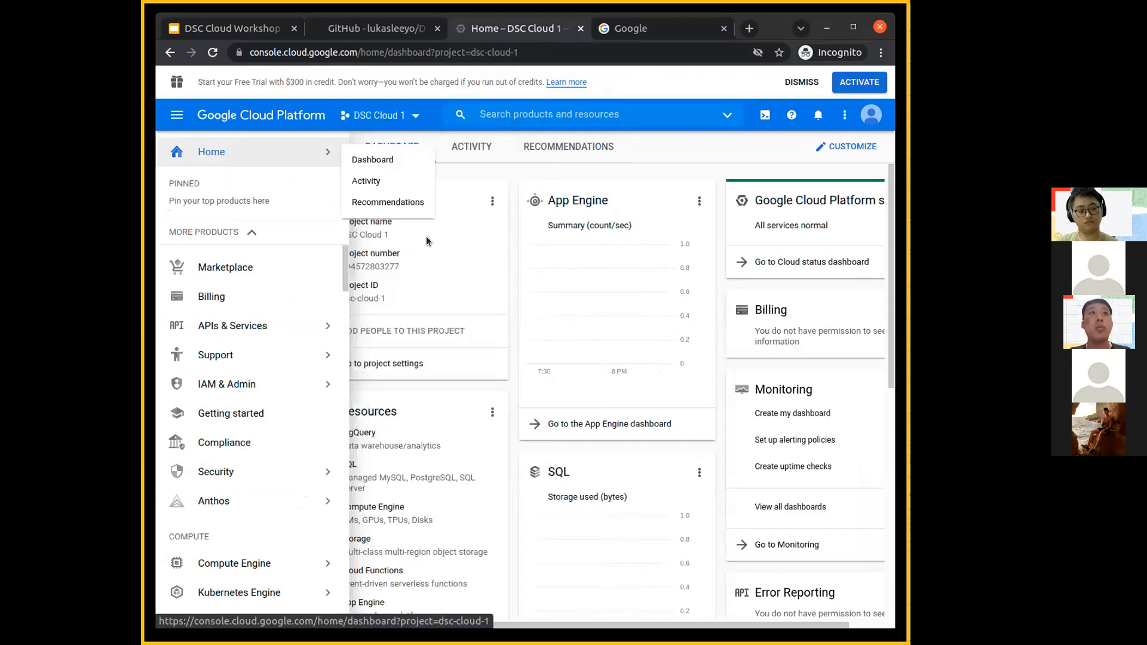
{"action": "left_click", "coordinate": [174, 113]}
{"action": "left_click", "coordinate": [176, 114]}
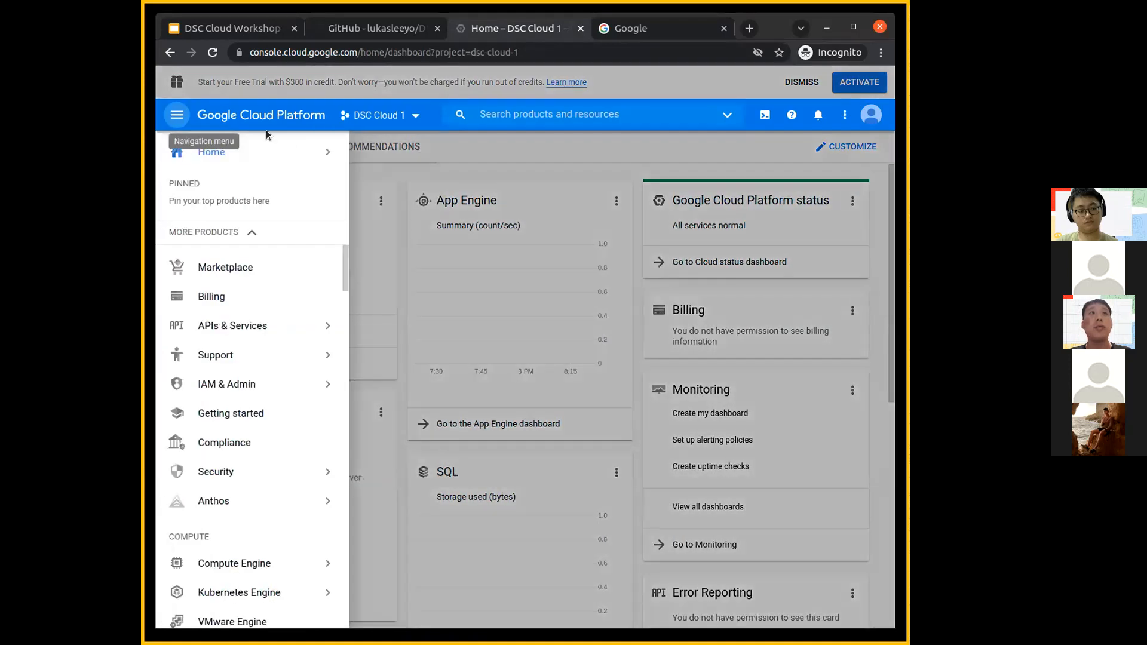
{"action": "mouse_move", "coordinate": [286, 156]}
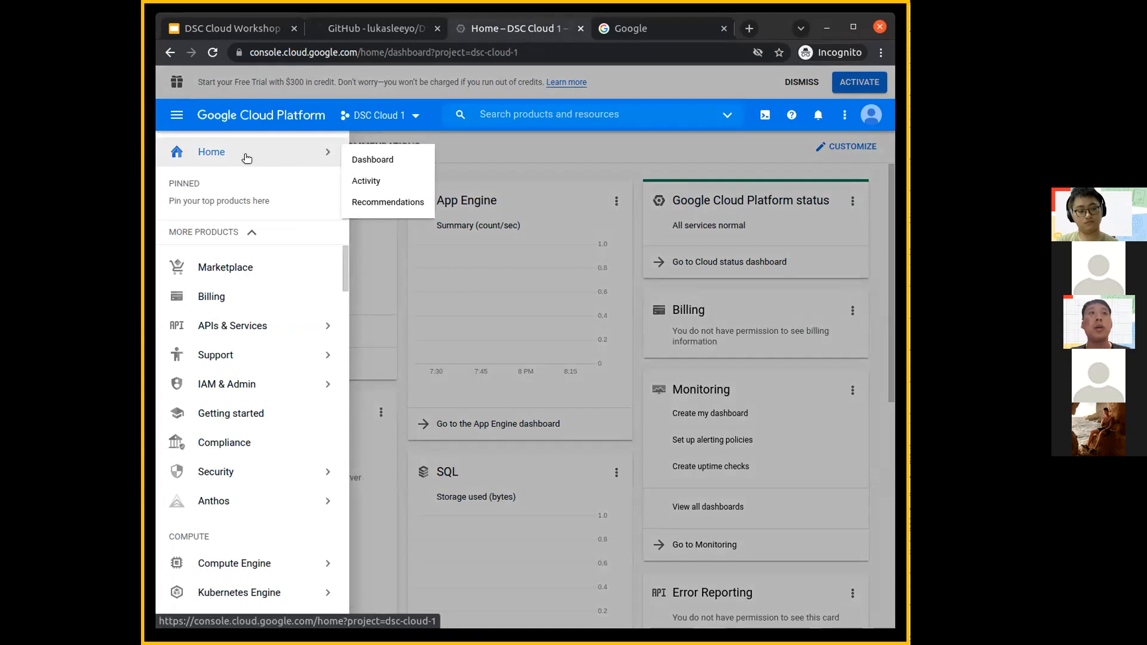
{"action": "left_click", "coordinate": [374, 161]}
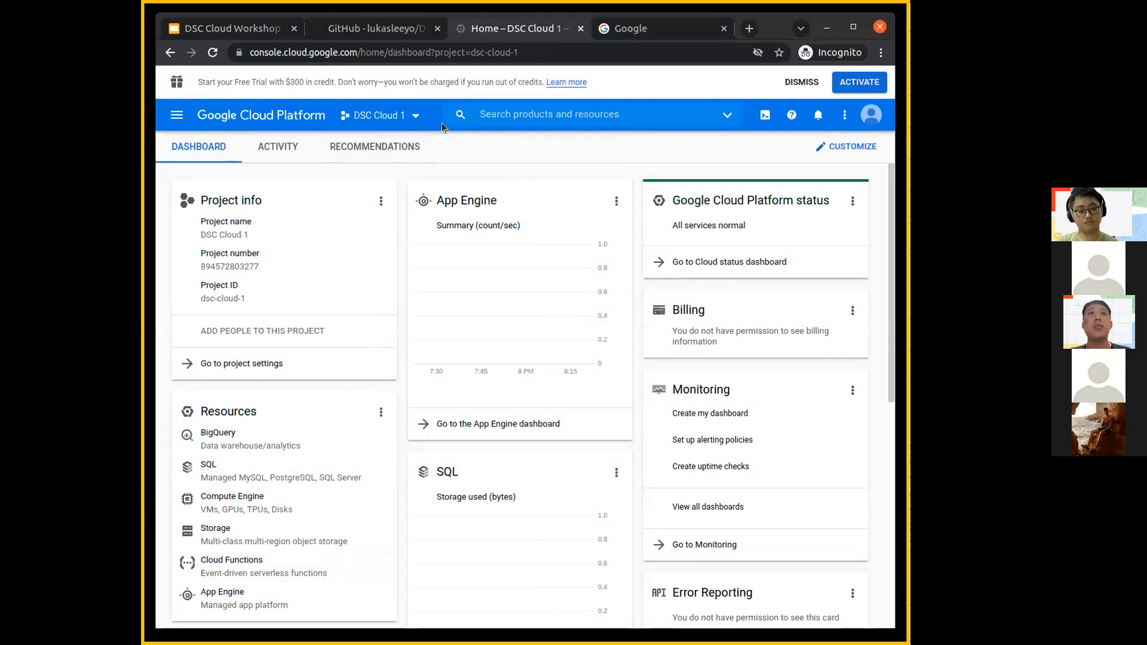
- List all available projects and select DSC Cloud 1
{"action": "left_click", "coordinate": [411, 116]}
{"action": "left_click", "coordinate": [428, 250]}
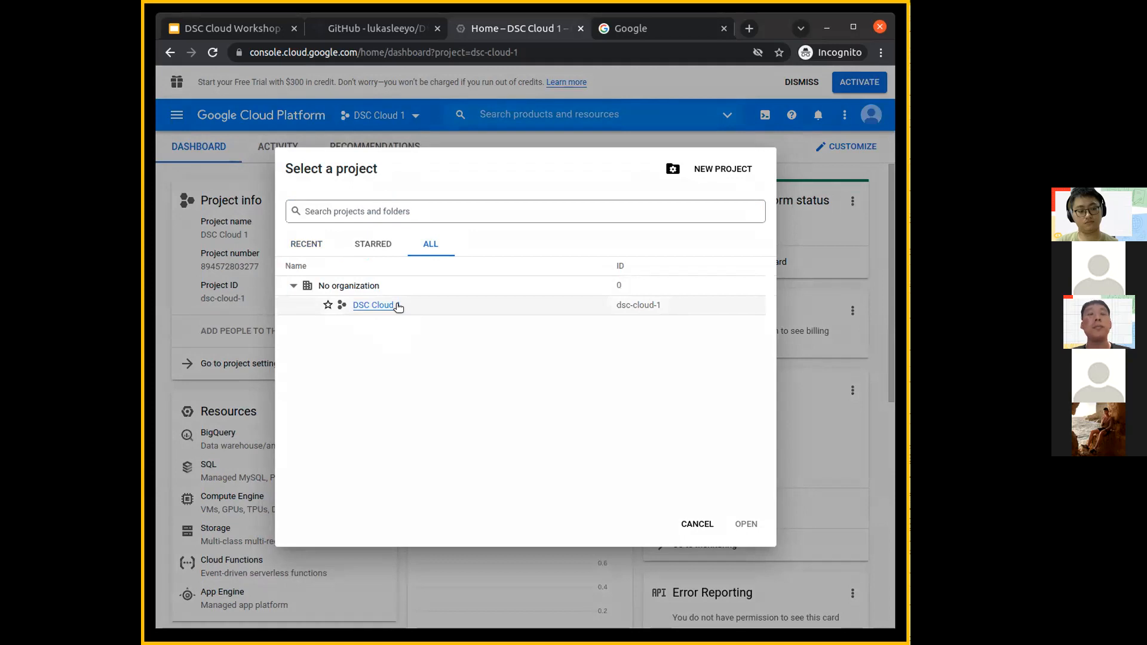
{"action": "left_click", "coordinate": [386, 306]}
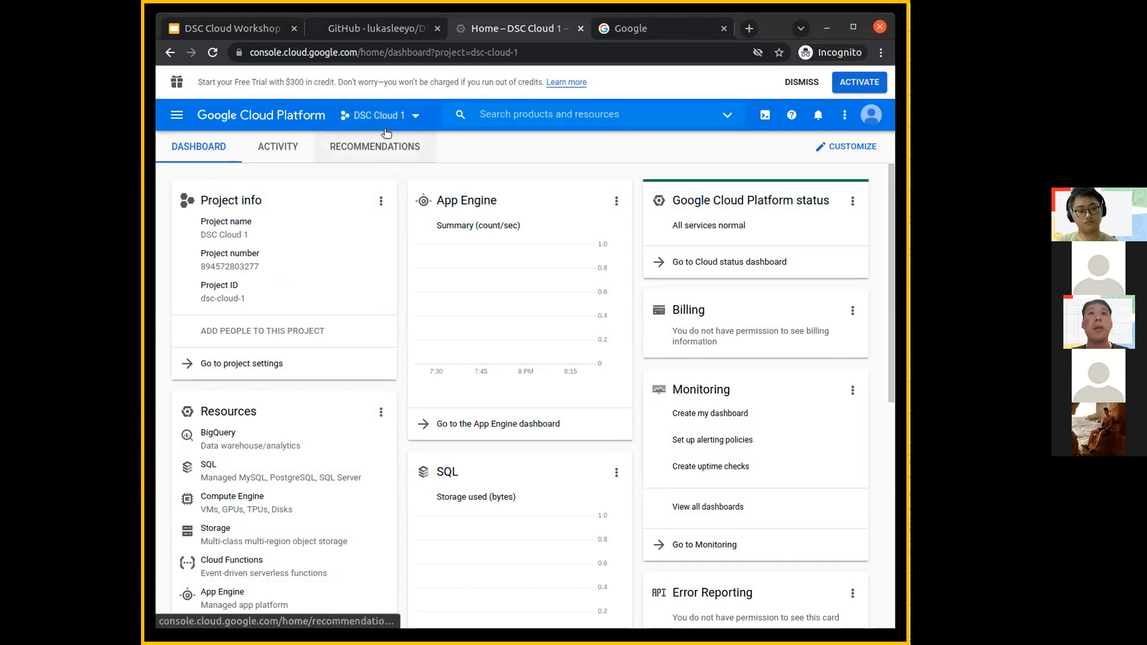
- Go to the Compute Engine VM instances page and maximize the browser window
{"action": "left_click", "coordinate": [179, 112]}
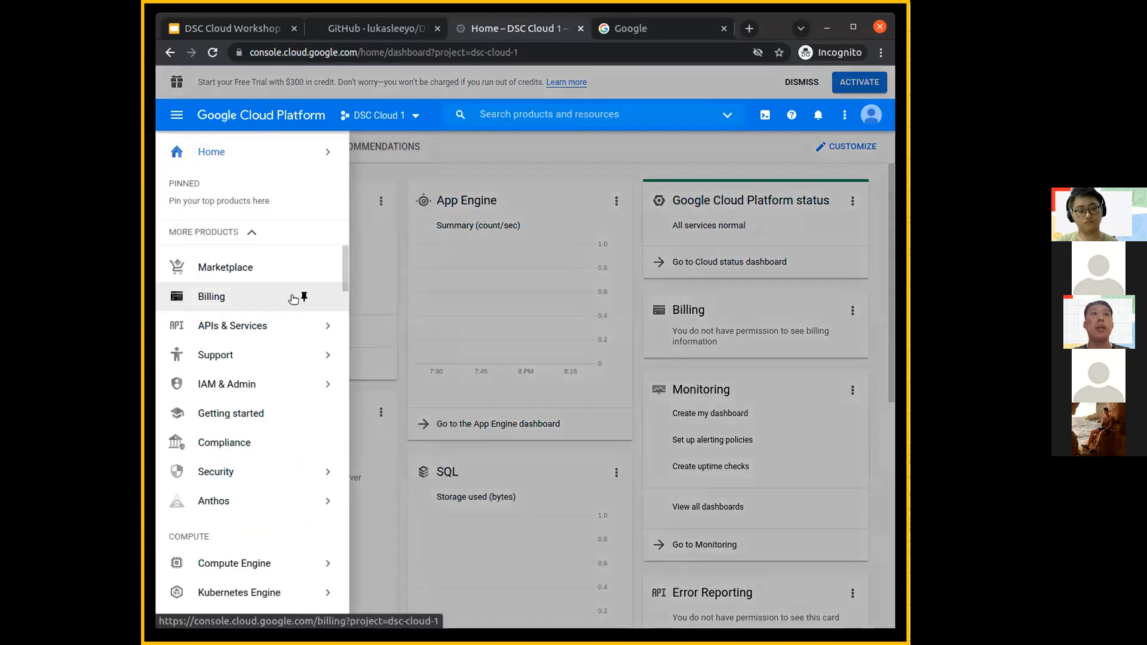
{"action": "mouse_move", "coordinate": [251, 566]}
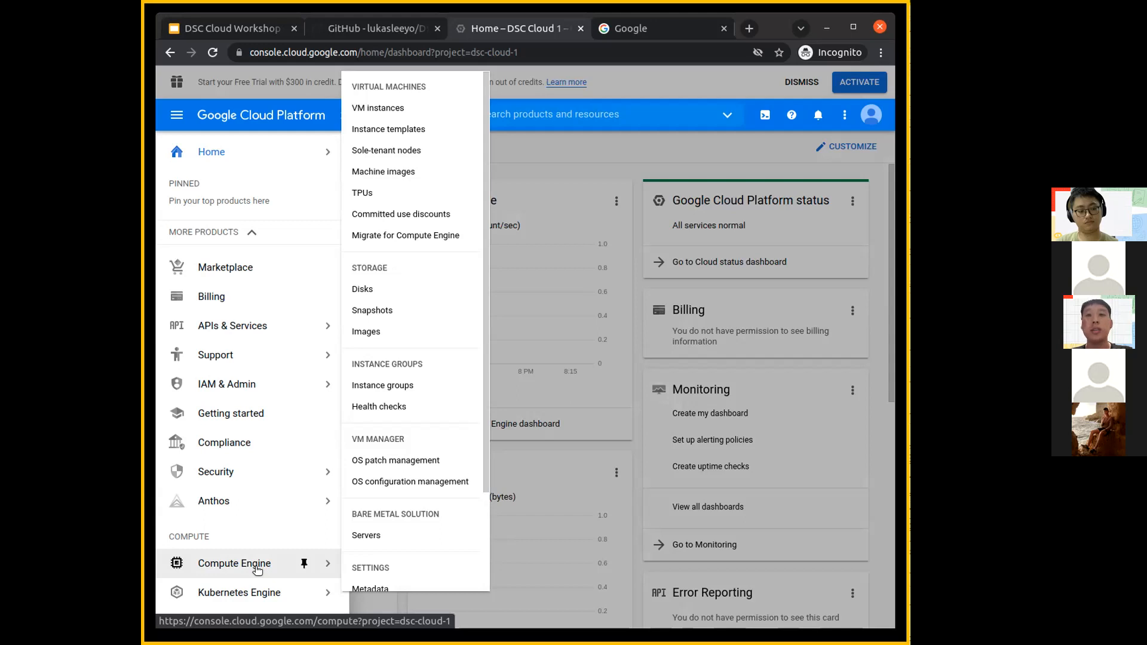
{"action": "left_click", "coordinate": [257, 567]}
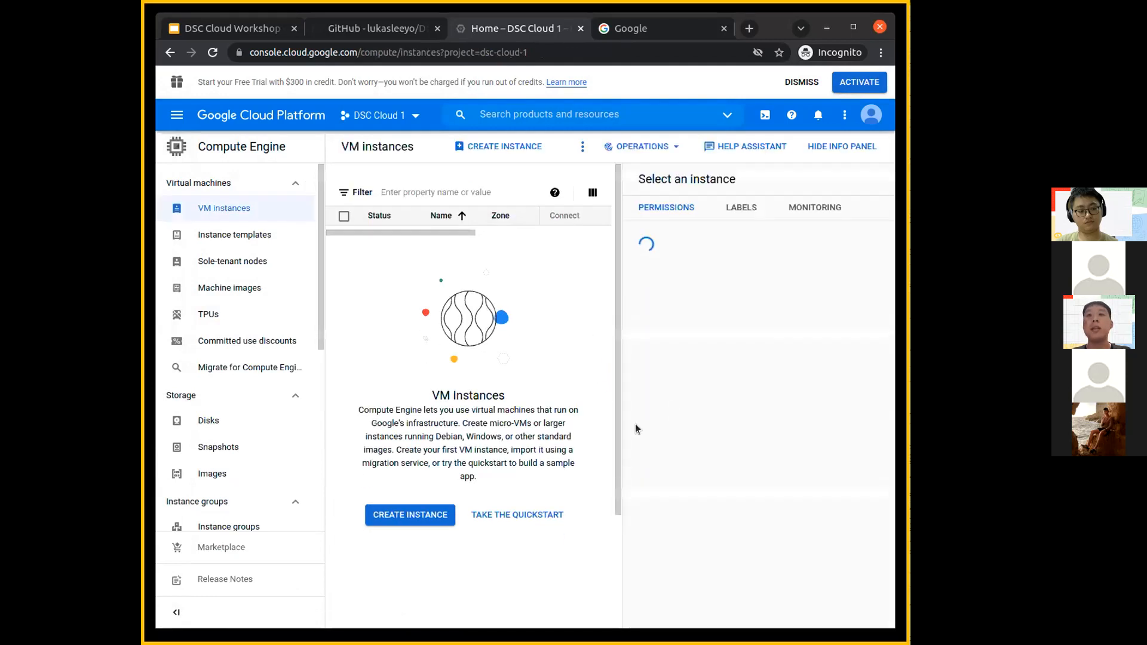
{"action": "left_click", "coordinate": [853, 27]}
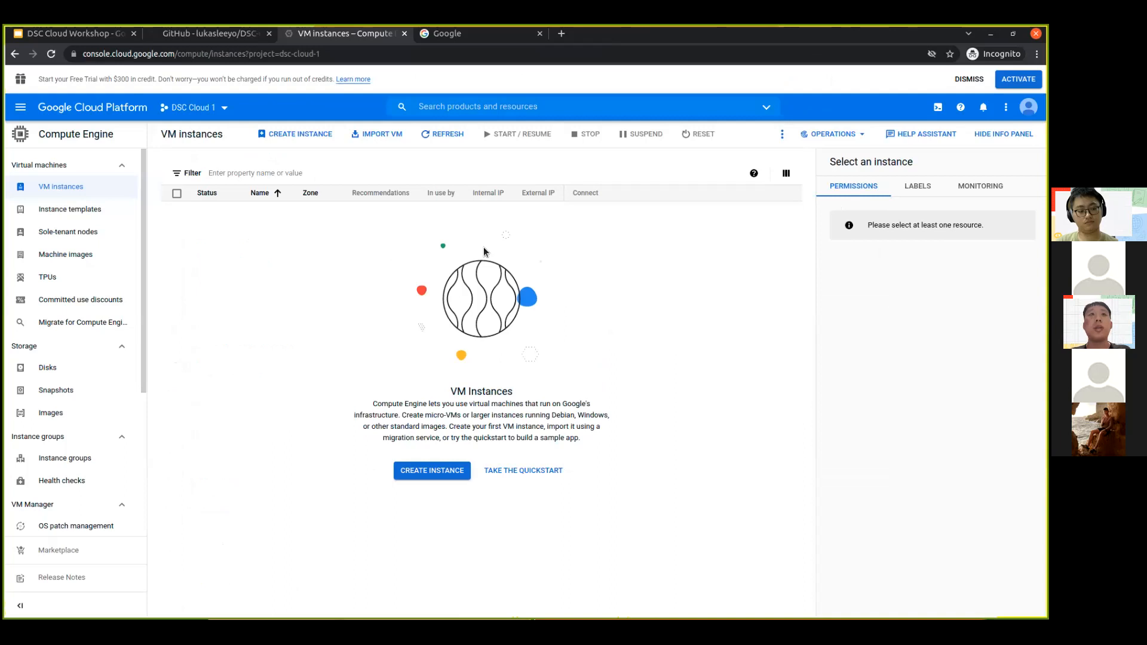
- Start a new VM instance from a machine image and select dsctemplateimage as the source
{"action": "left_click", "coordinate": [319, 138]}
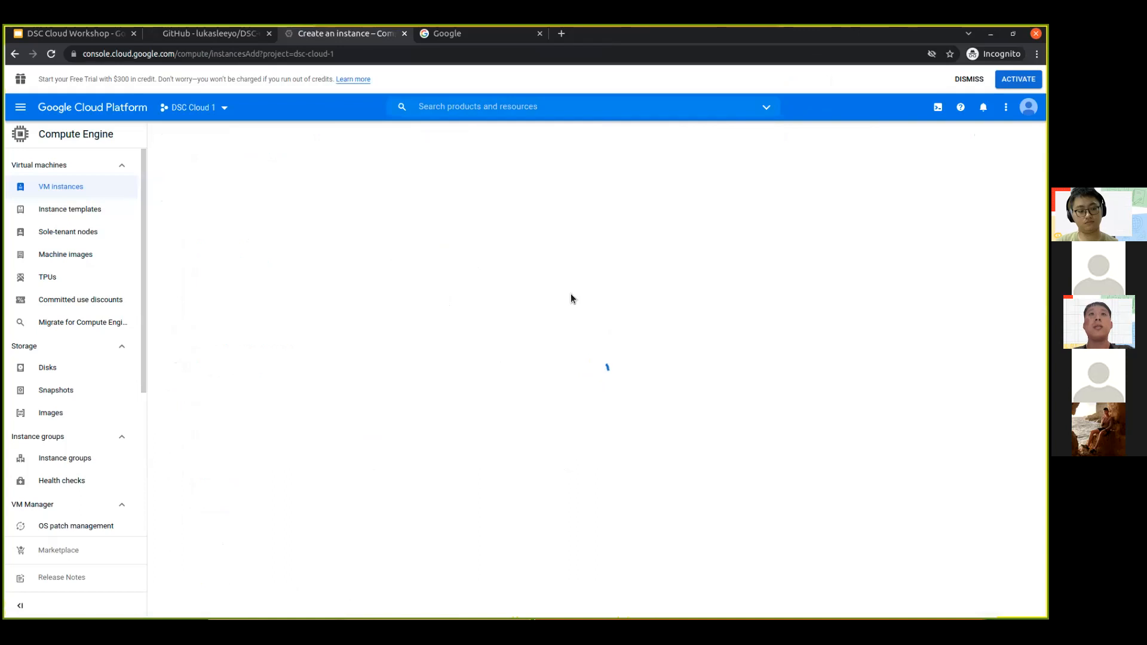
{"action": "key", "text": "ctrl+0"}
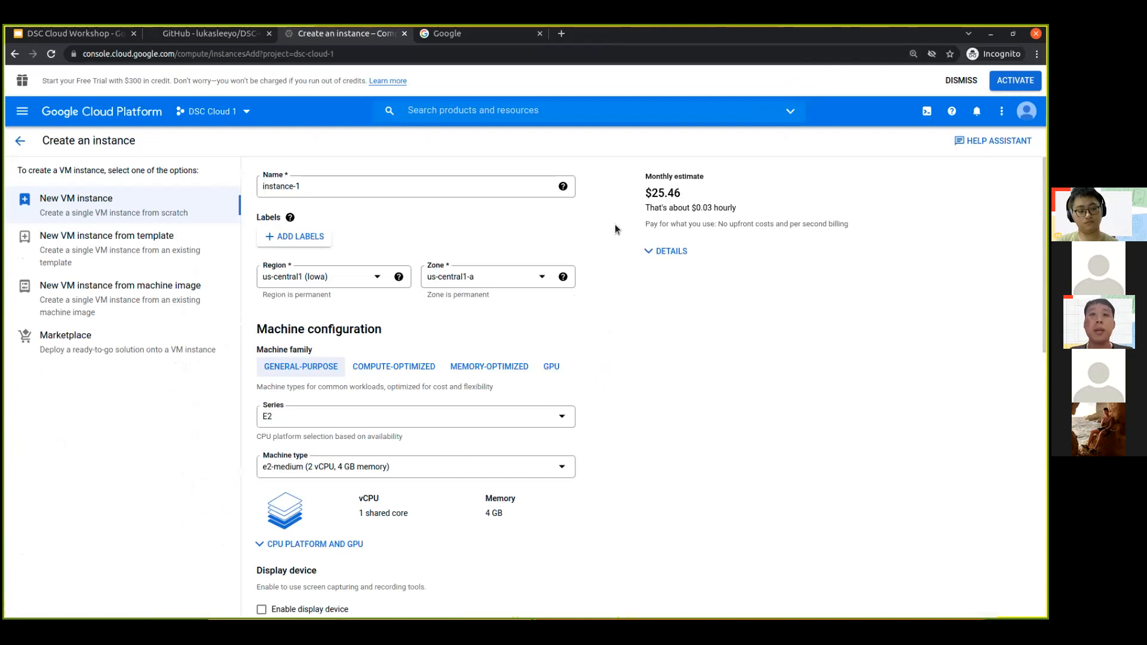
{"action": "scroll", "coordinate": [475, 231], "scroll_direction": "down", "scroll_amount": 1}
{"action": "scroll", "coordinate": [475, 232], "scroll_direction": "down", "scroll_amount": 4}
{"action": "scroll", "coordinate": [476, 235], "scroll_direction": "up", "scroll_amount": 4}
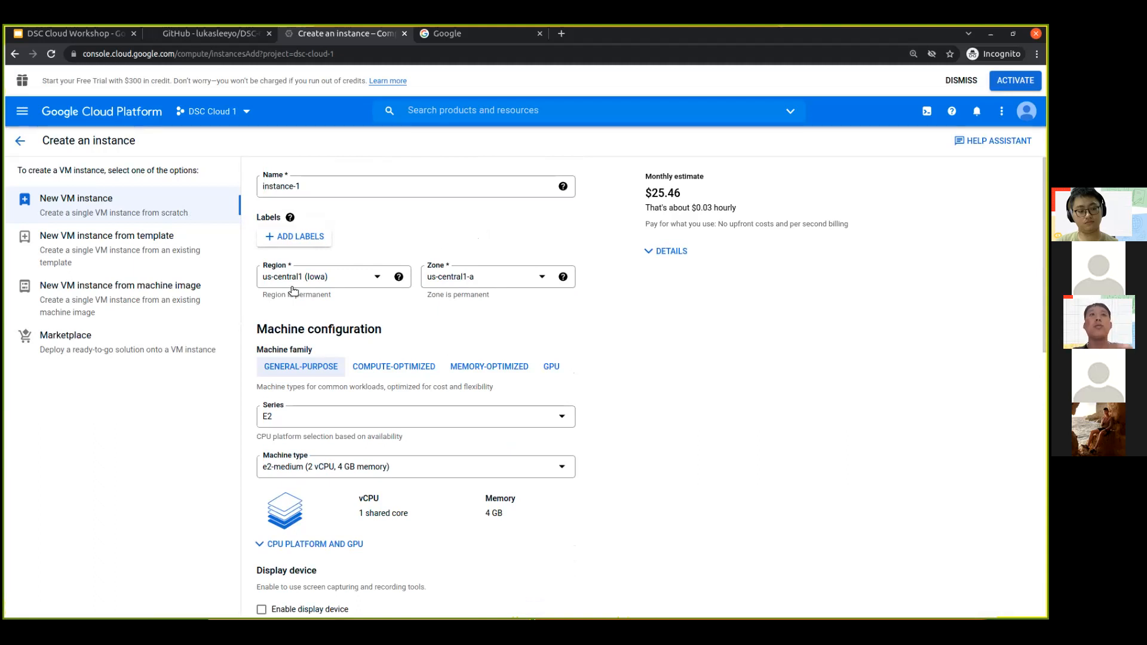
{"action": "left_click", "coordinate": [181, 301]}
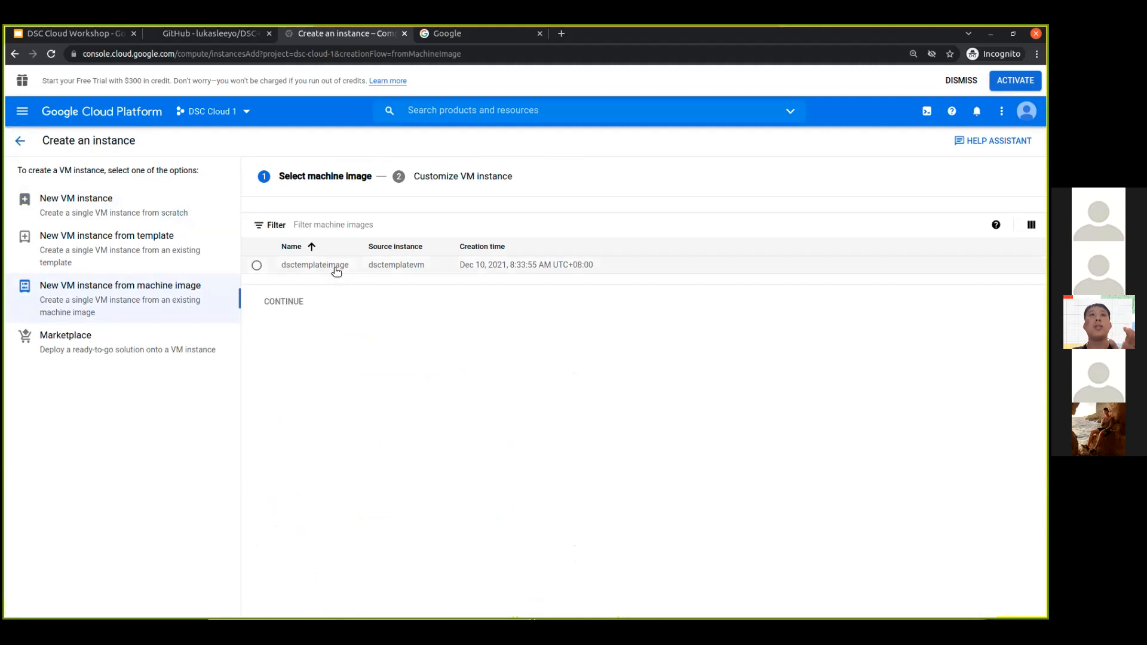
{"action": "left_click", "coordinate": [336, 270]}
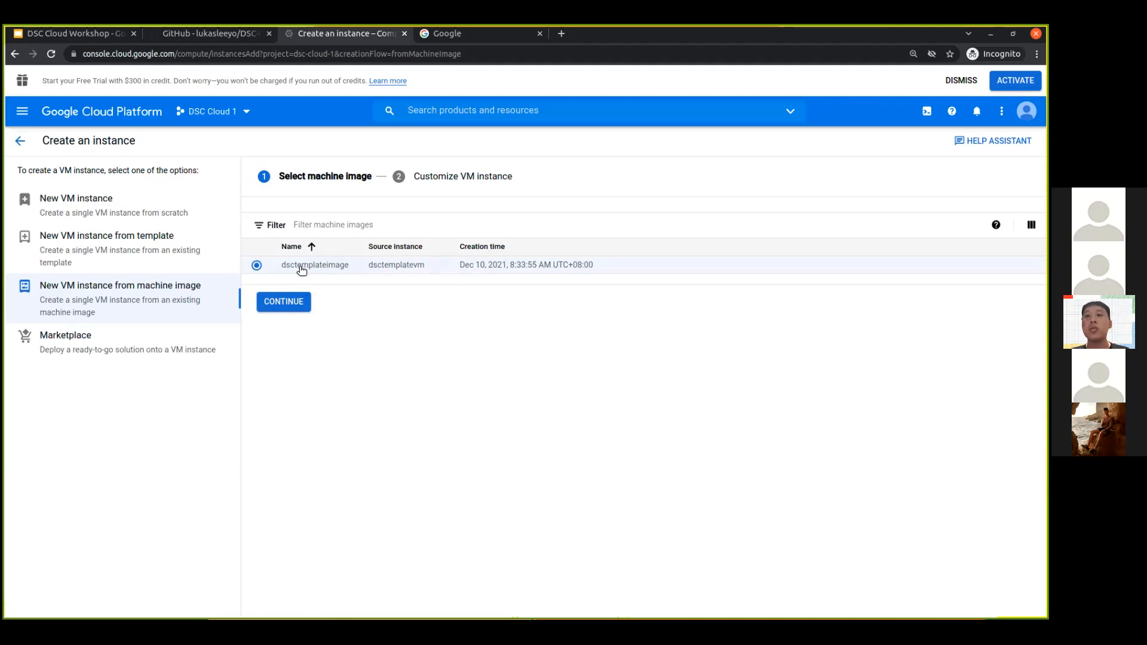
{"action": "left_click", "coordinate": [24, 118]}
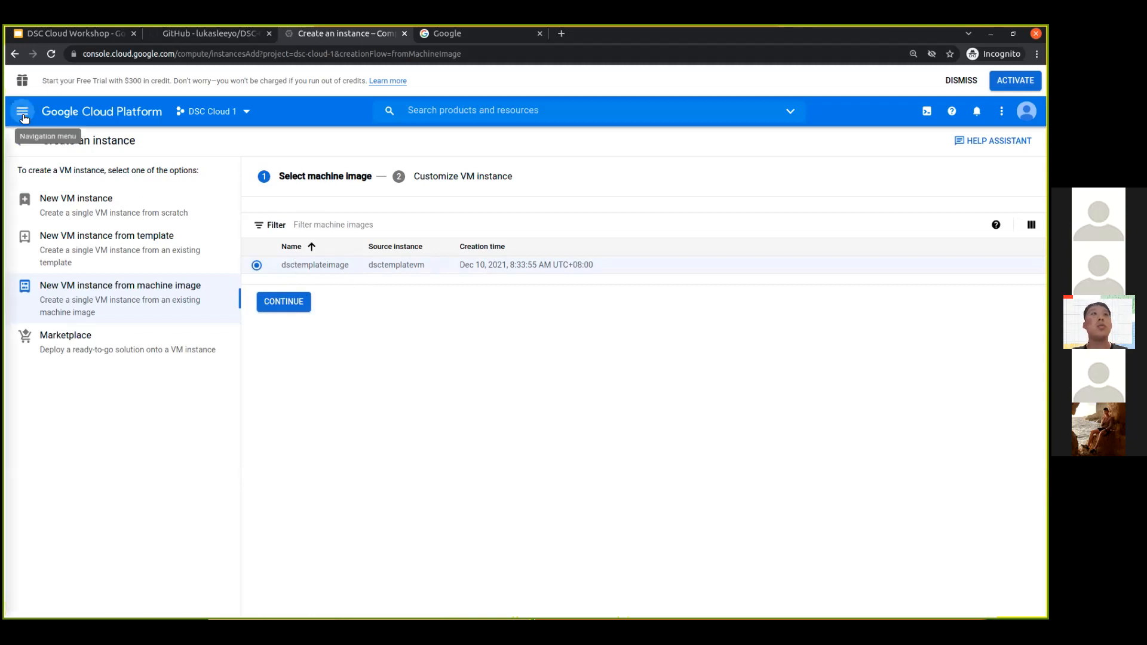
{"action": "mouse_move", "coordinate": [104, 531]}
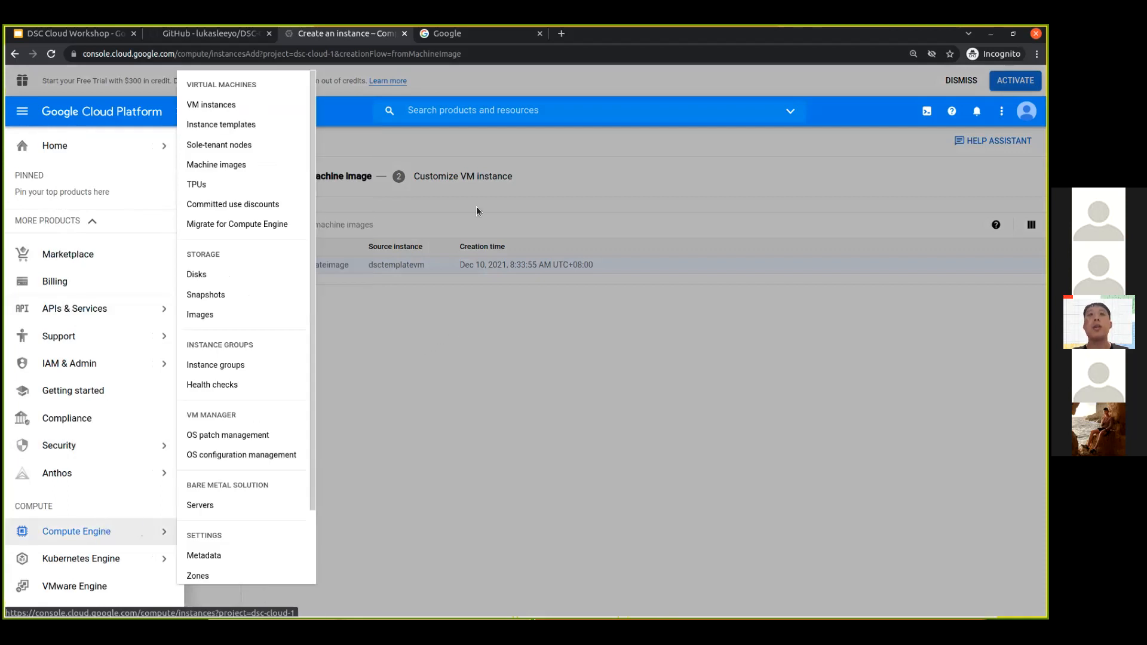
{"action": "left_click", "coordinate": [420, 151]}
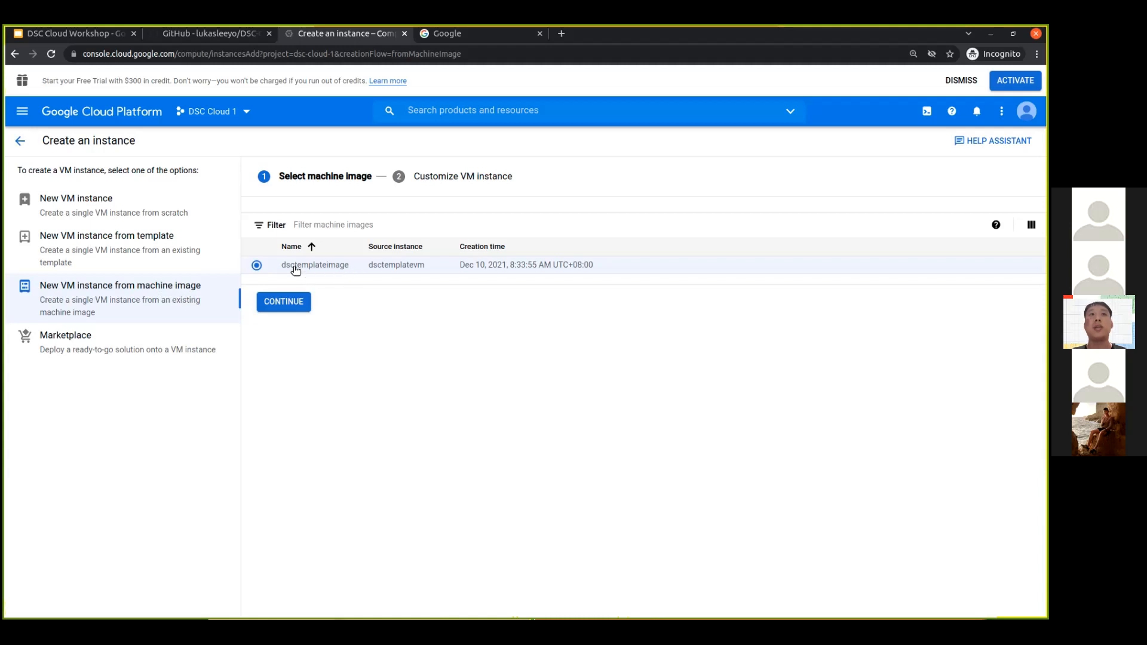
- Continue to the VM customization and name the instance with the owner's first name followed by "-instance"
{"action": "left_click", "coordinate": [297, 302]}
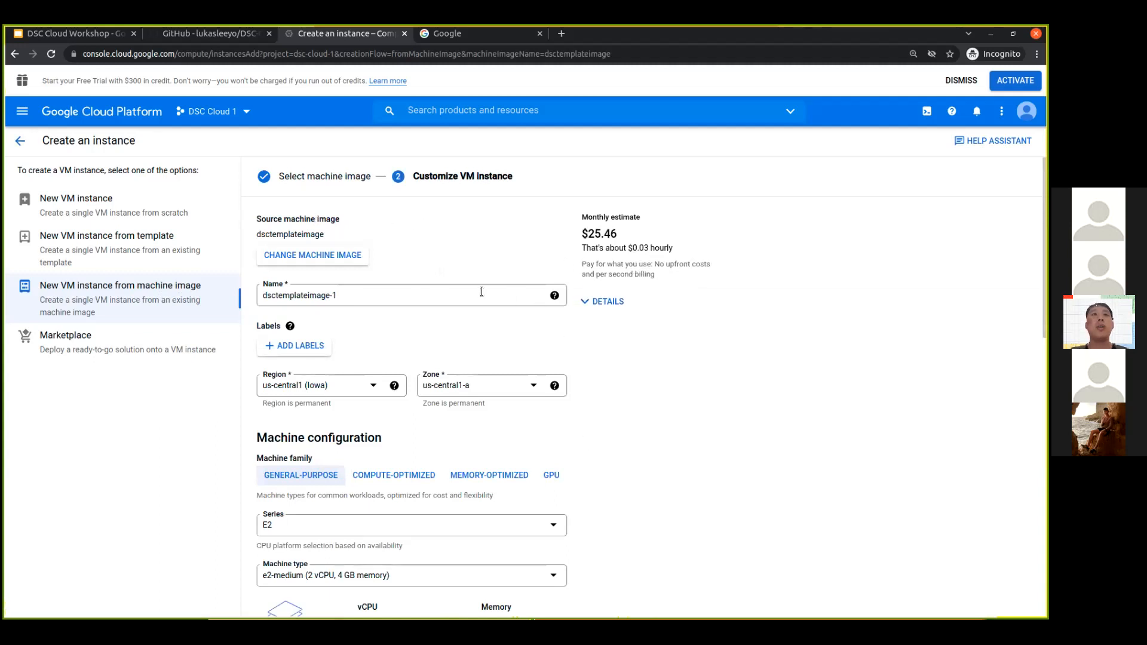
{"action": "triple_click", "coordinate": [518, 304]}
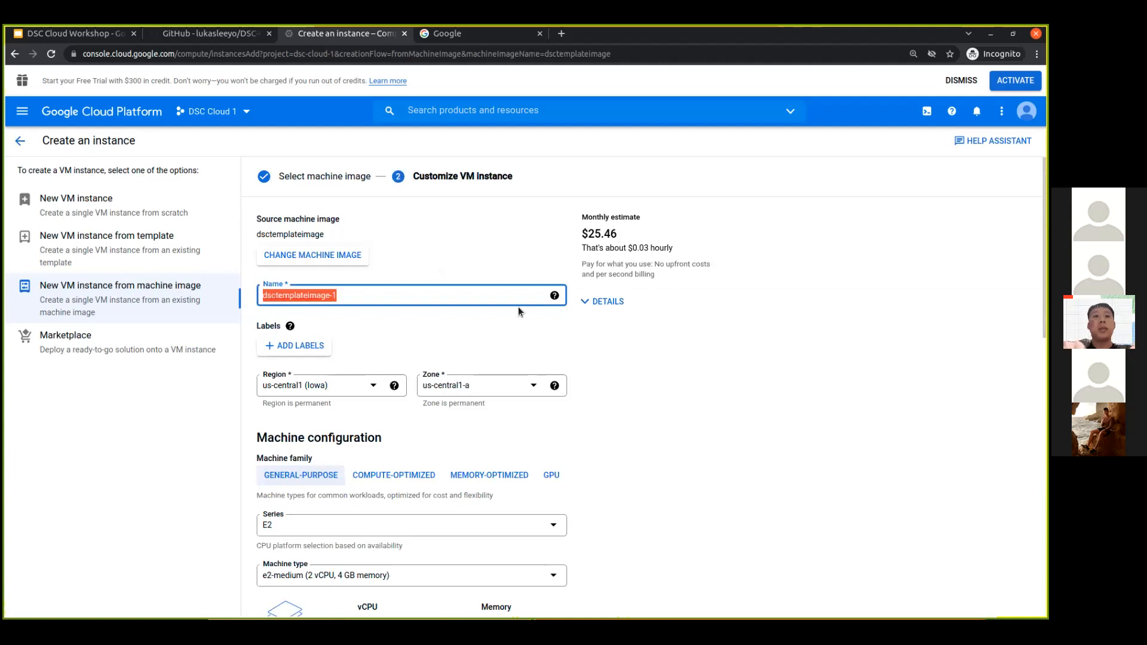
{"action": "type", "text": "jaeho"}
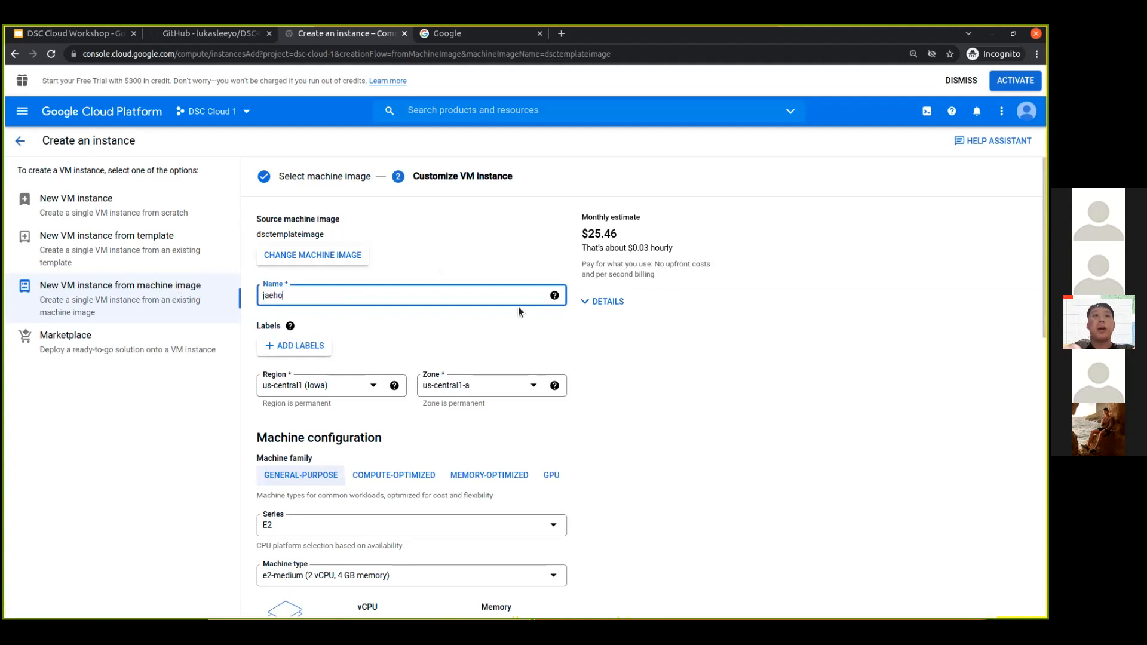
{"action": "type", "text": "-instance"}
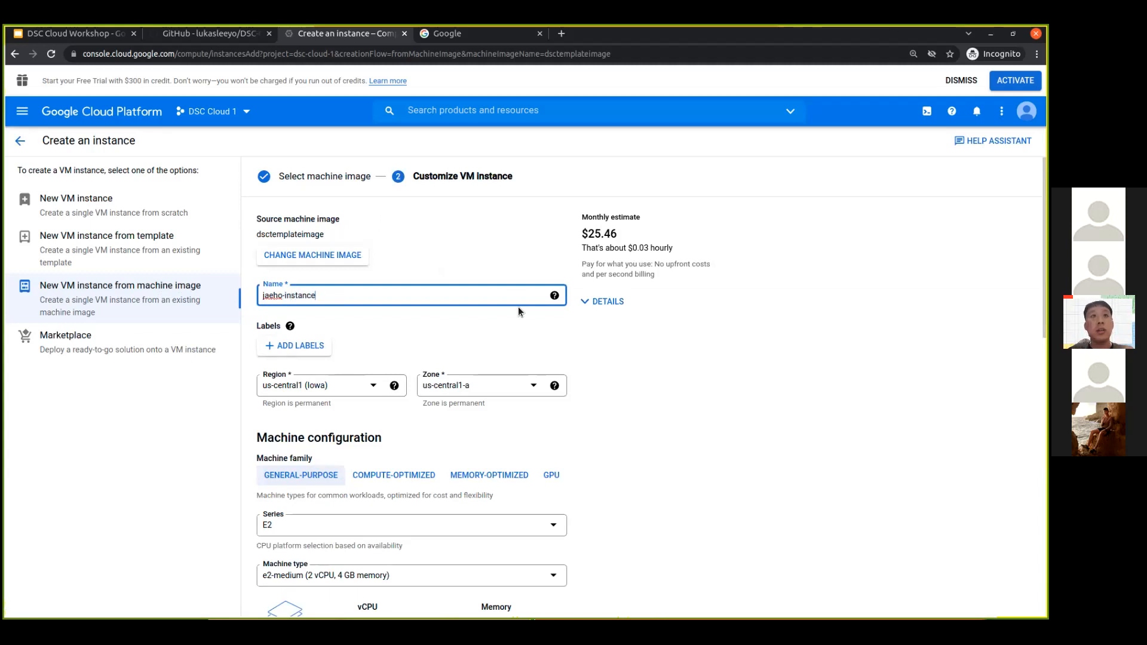
{"action": "double_click", "coordinate": [280, 296]}
{"action": "left_click", "coordinate": [380, 311]}
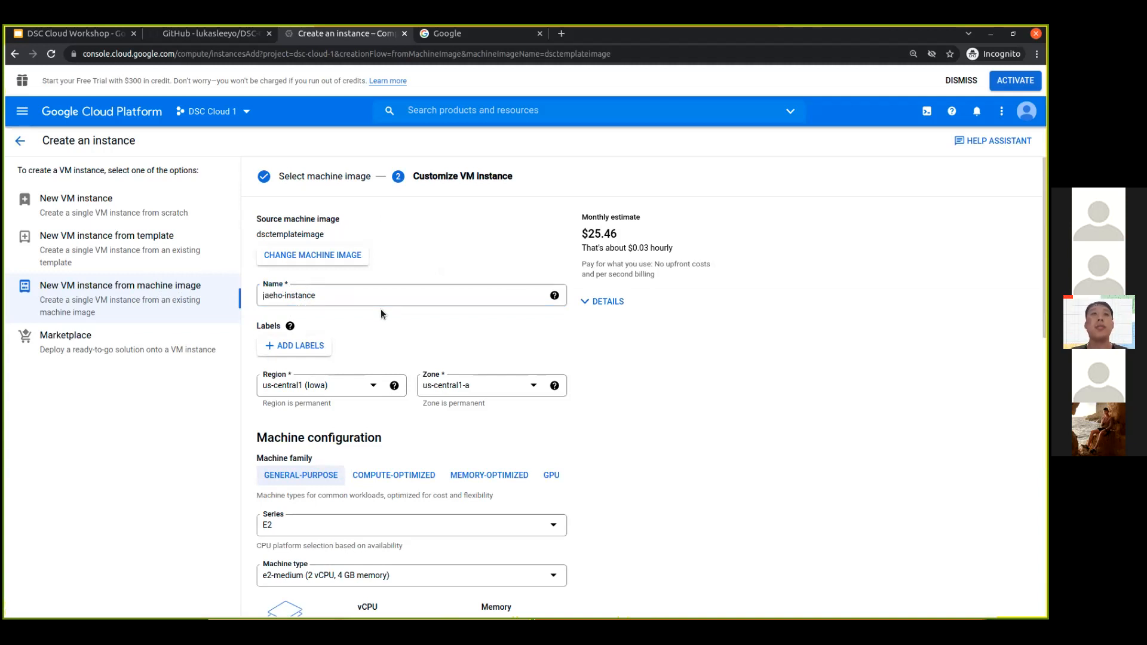
{"action": "triple_click", "coordinate": [328, 294]}
{"action": "left_click", "coordinate": [399, 320]}
- Set the instance's region to asia-east1 (Taiwan)
{"action": "left_click", "coordinate": [371, 390]}
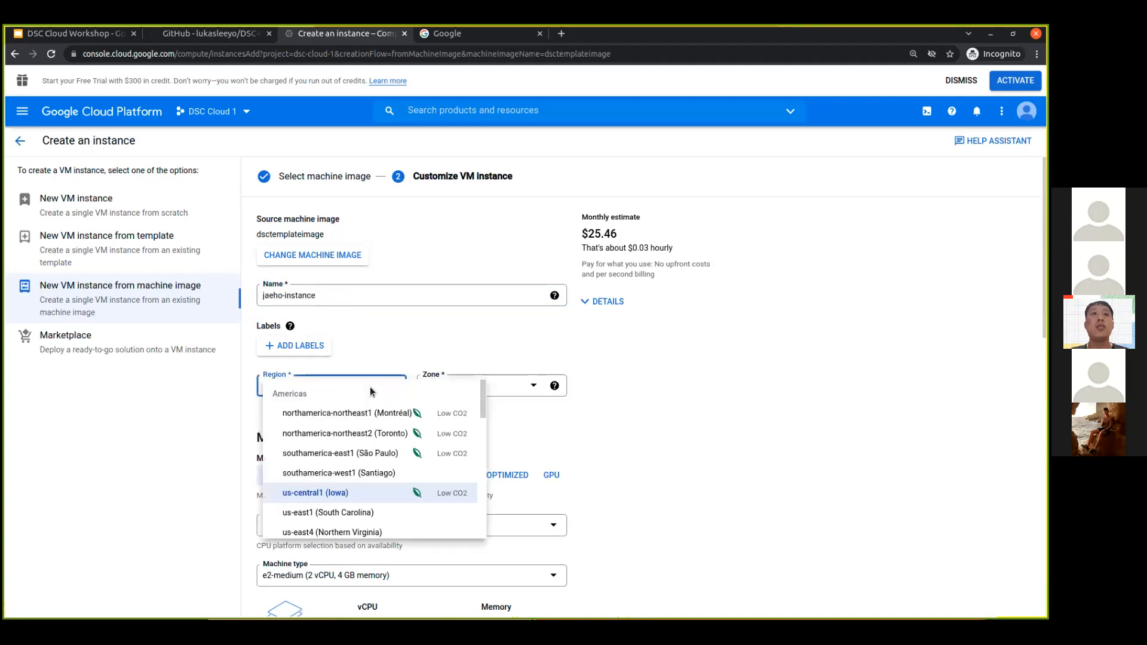
{"action": "scroll", "coordinate": [369, 439], "scroll_direction": "down", "scroll_amount": 2}
{"action": "scroll", "coordinate": [365, 438], "scroll_direction": "down", "scroll_amount": 5}
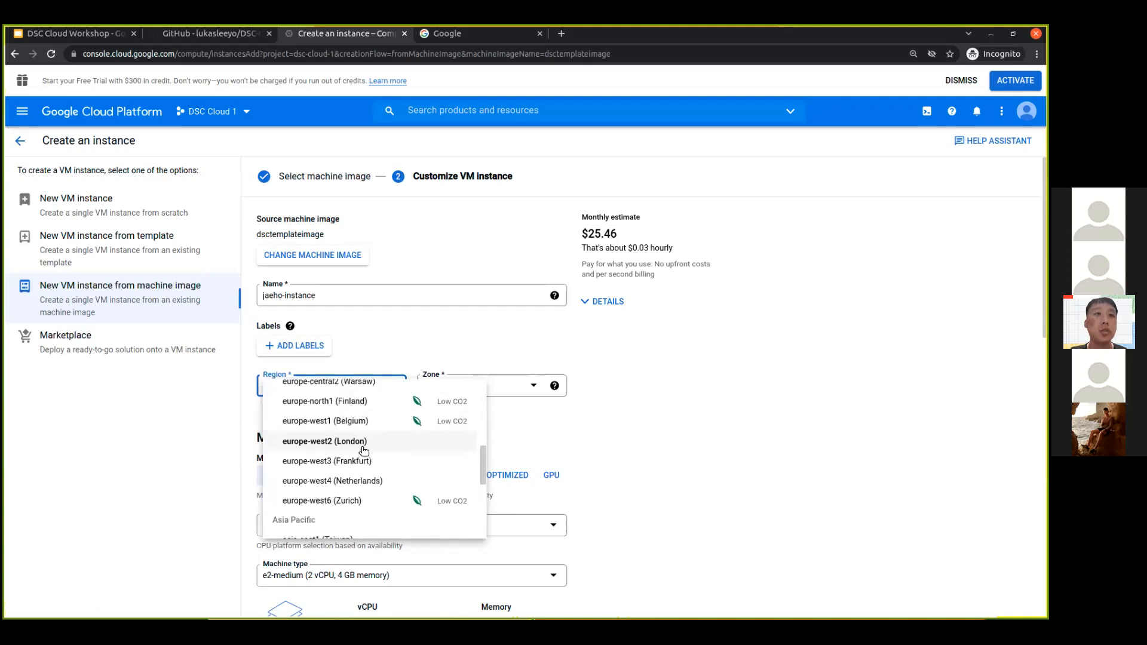
{"action": "left_click", "coordinate": [358, 426]}
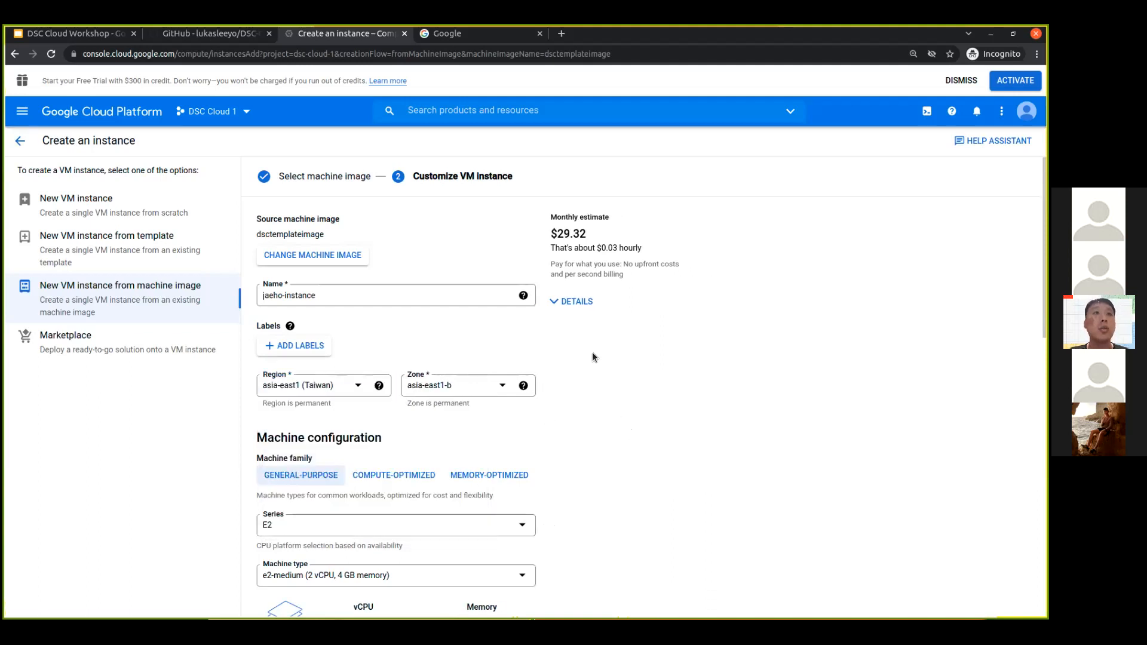
- Set the machine type to e2-highcpu-32 (32 vCPU, 32 GB memory) and check the monthly cost estimate
{"action": "scroll", "coordinate": [592, 353], "scroll_direction": "down", "scroll_amount": 2}
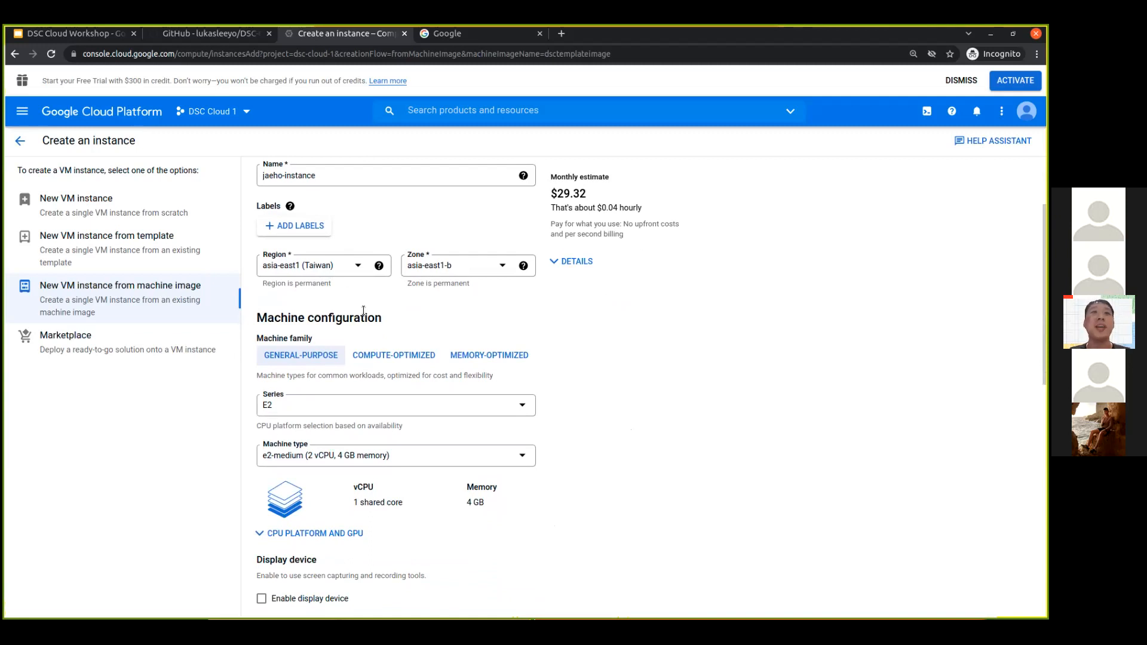
{"action": "scroll", "coordinate": [392, 310], "scroll_direction": "down", "scroll_amount": 2}
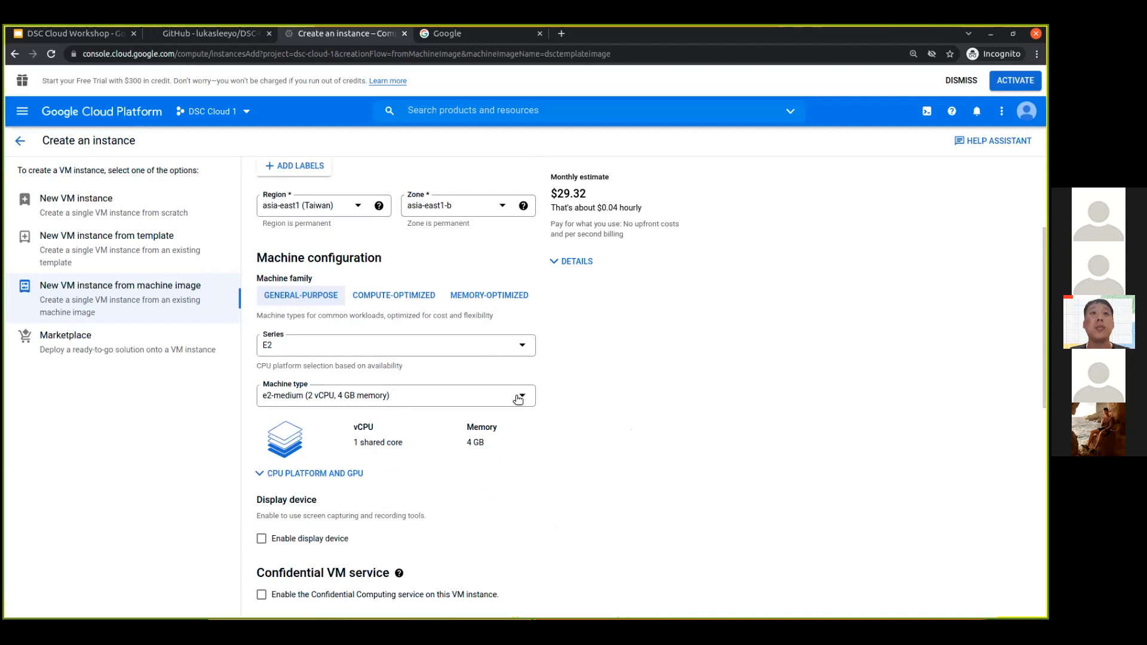
{"action": "left_click", "coordinate": [518, 399]}
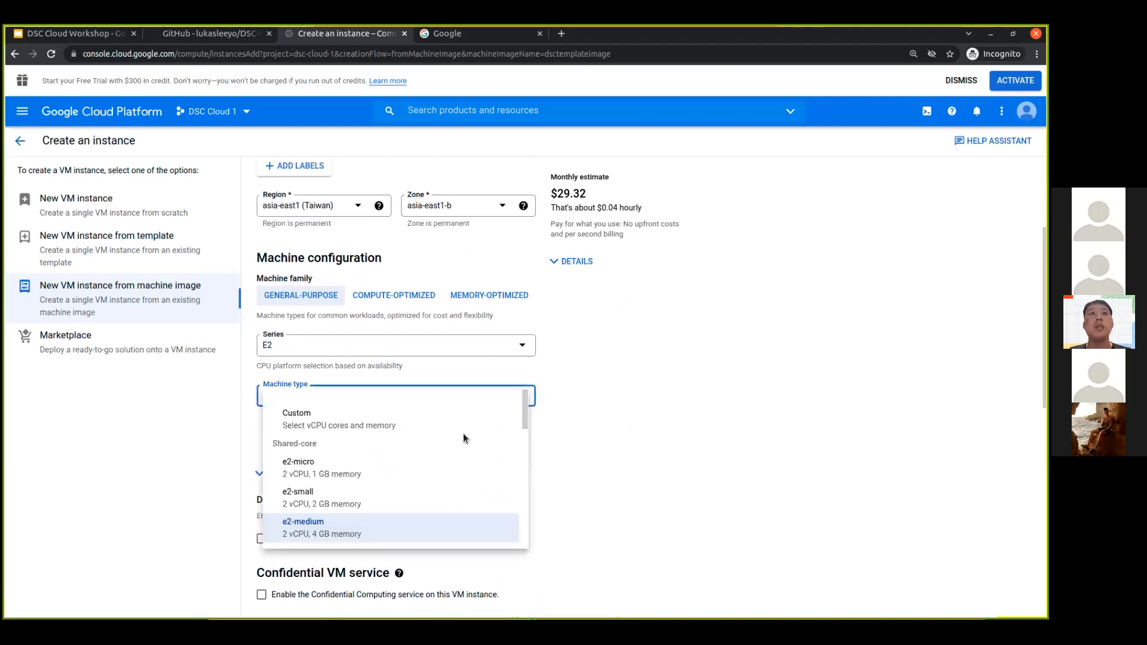
{"action": "scroll", "coordinate": [464, 439], "scroll_direction": "down", "scroll_amount": 3}
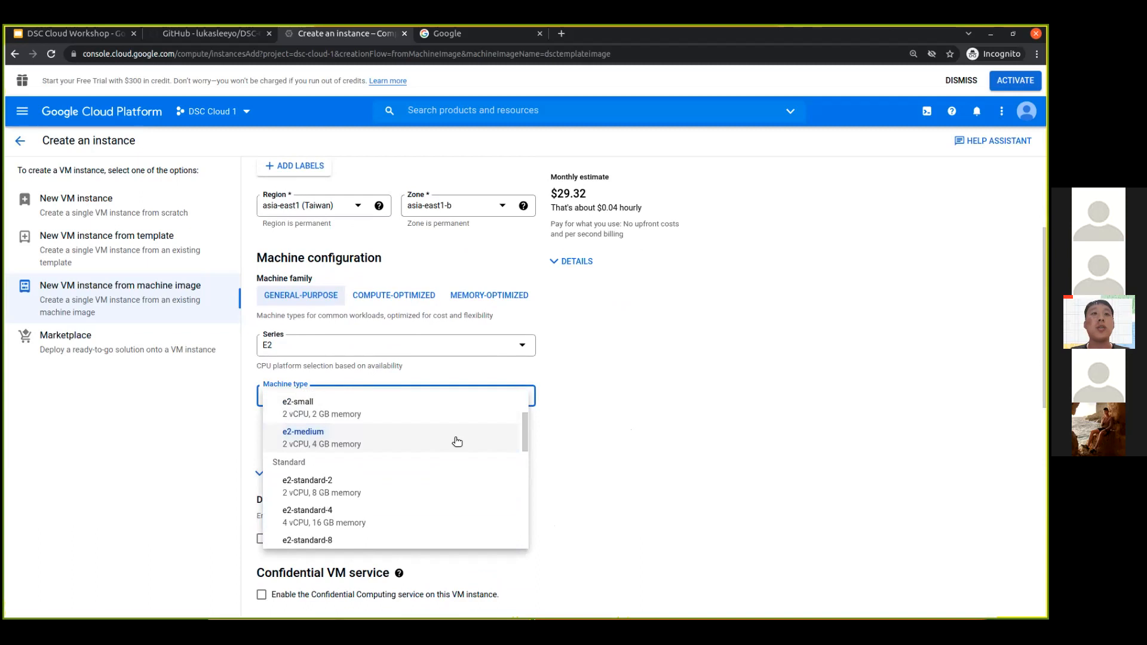
{"action": "scroll", "coordinate": [445, 484], "scroll_direction": "down", "scroll_amount": 4}
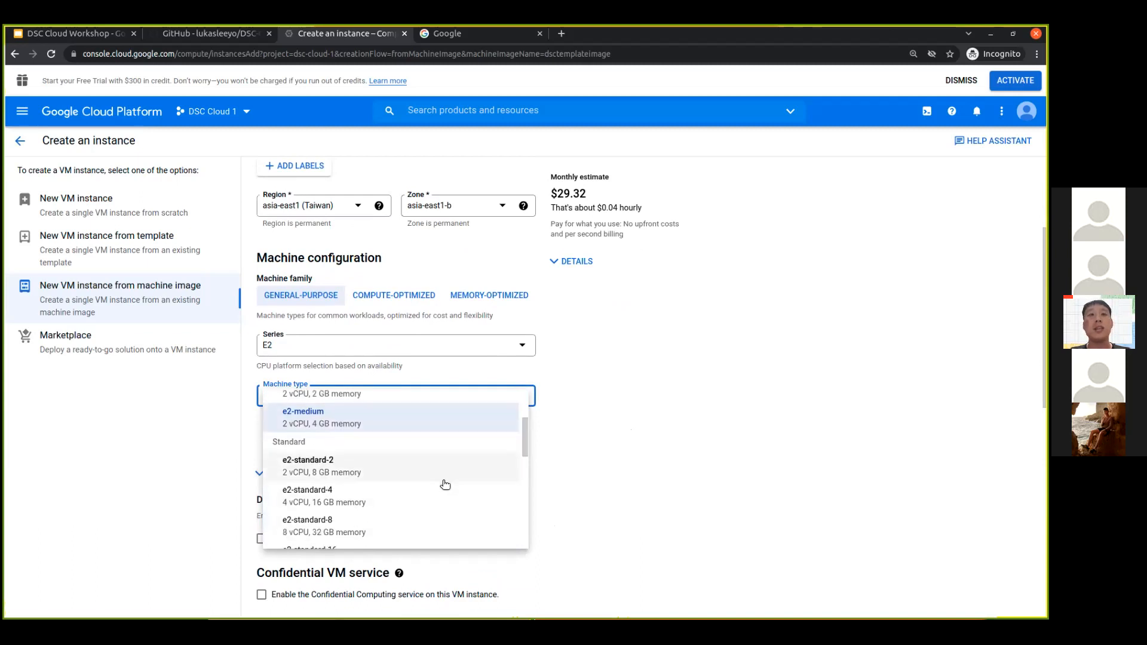
{"action": "scroll", "coordinate": [438, 481], "scroll_direction": "down", "scroll_amount": 8}
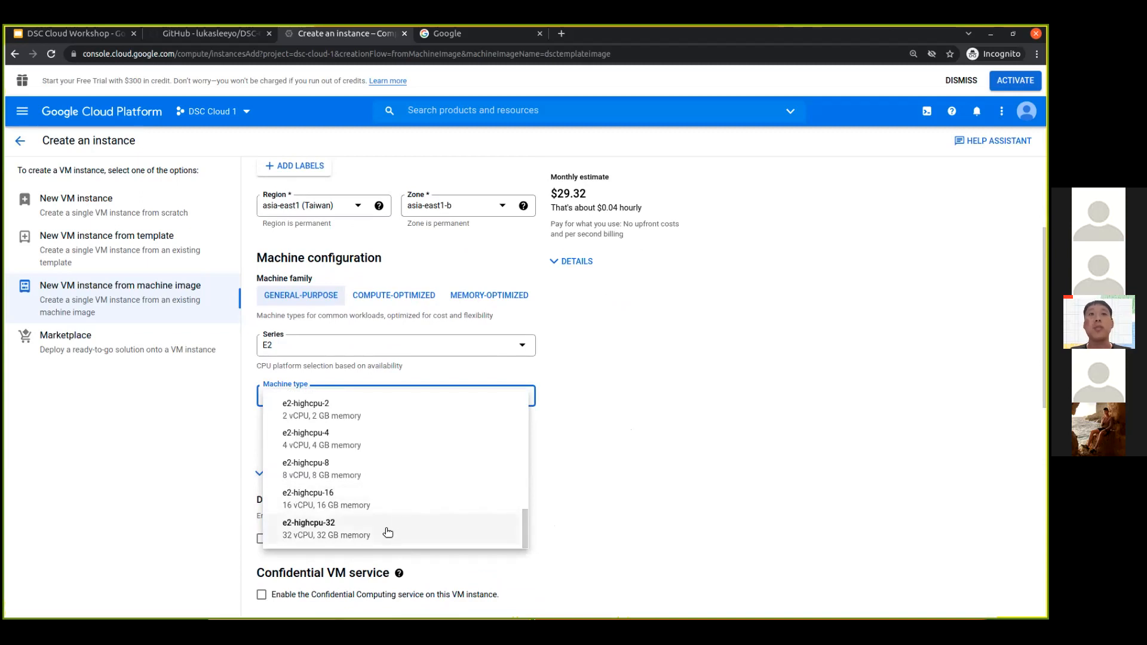
{"action": "left_click", "coordinate": [388, 531]}
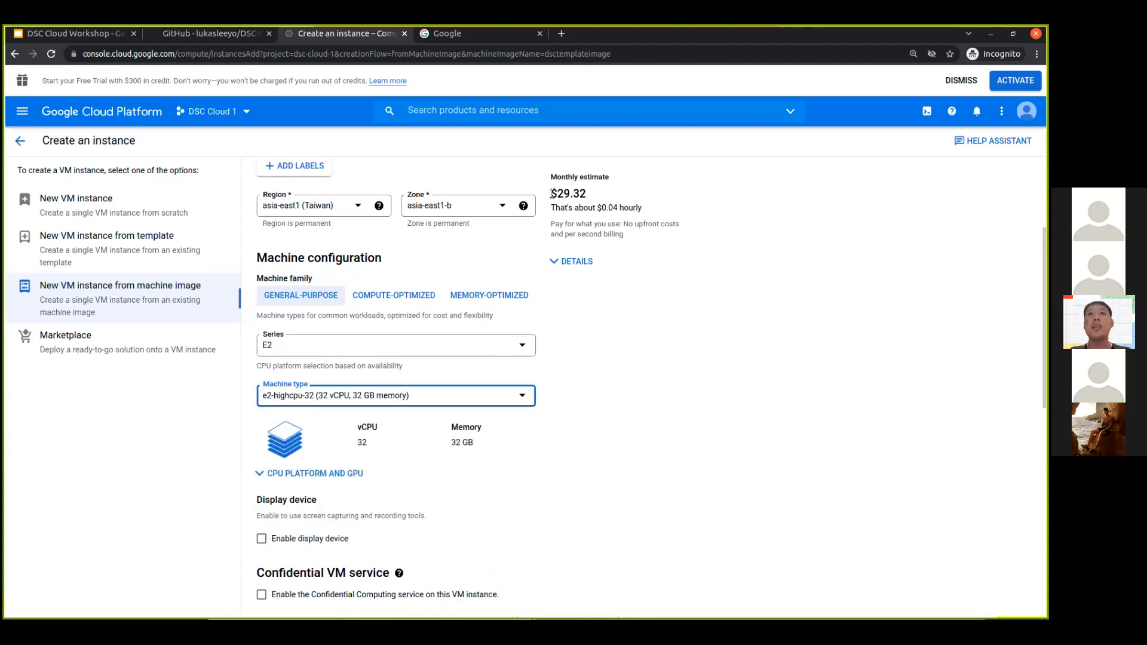
{"action": "left_click_drag", "start_coordinate": [551, 193], "coordinate": [597, 194]}
{"action": "left_click", "coordinate": [586, 192]}
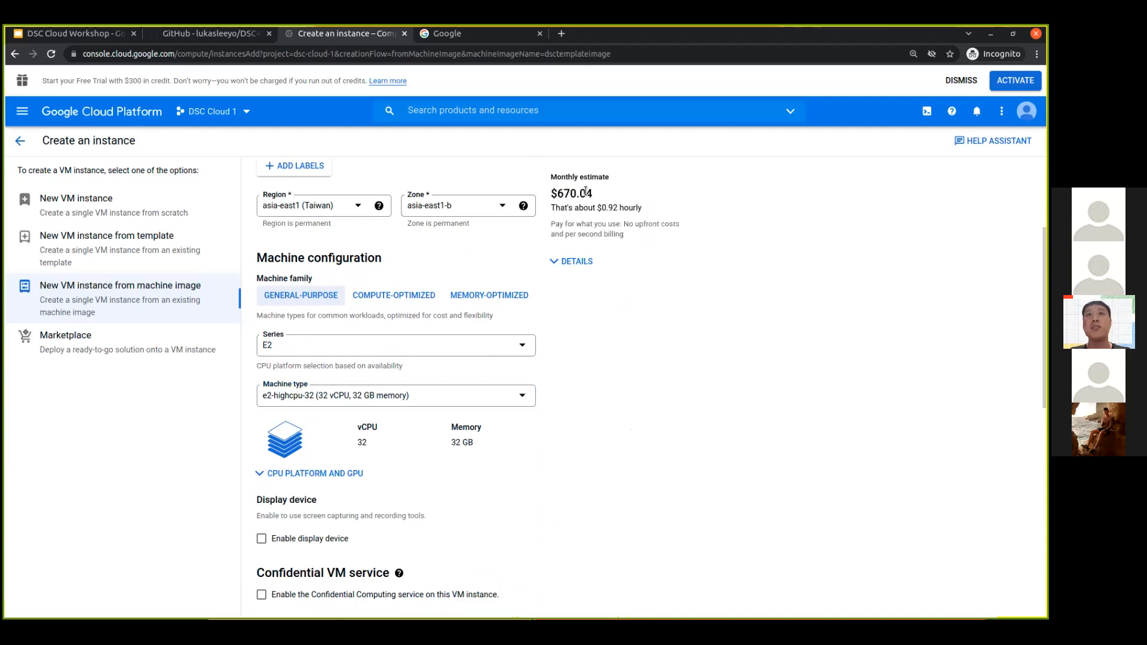
- Review the monthly cost estimate and set the machine type to e2-medium (2 vCPU, 4 GB memory)
{"action": "left_click_drag", "start_coordinate": [551, 194], "coordinate": [586, 193]}
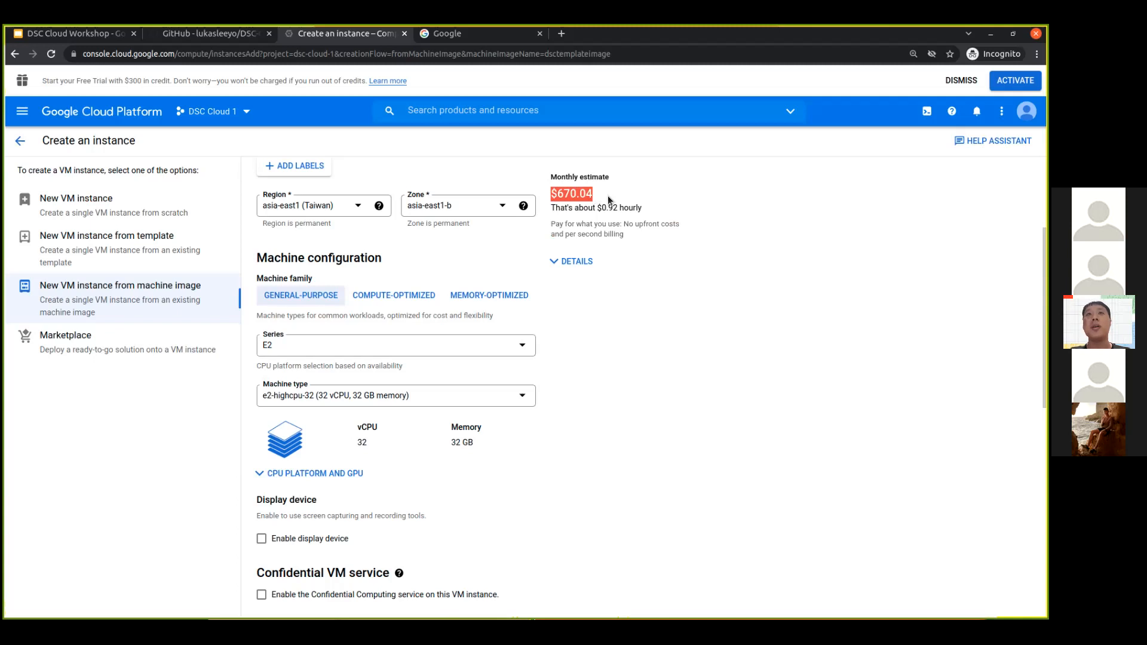
{"action": "left_click", "coordinate": [609, 202]}
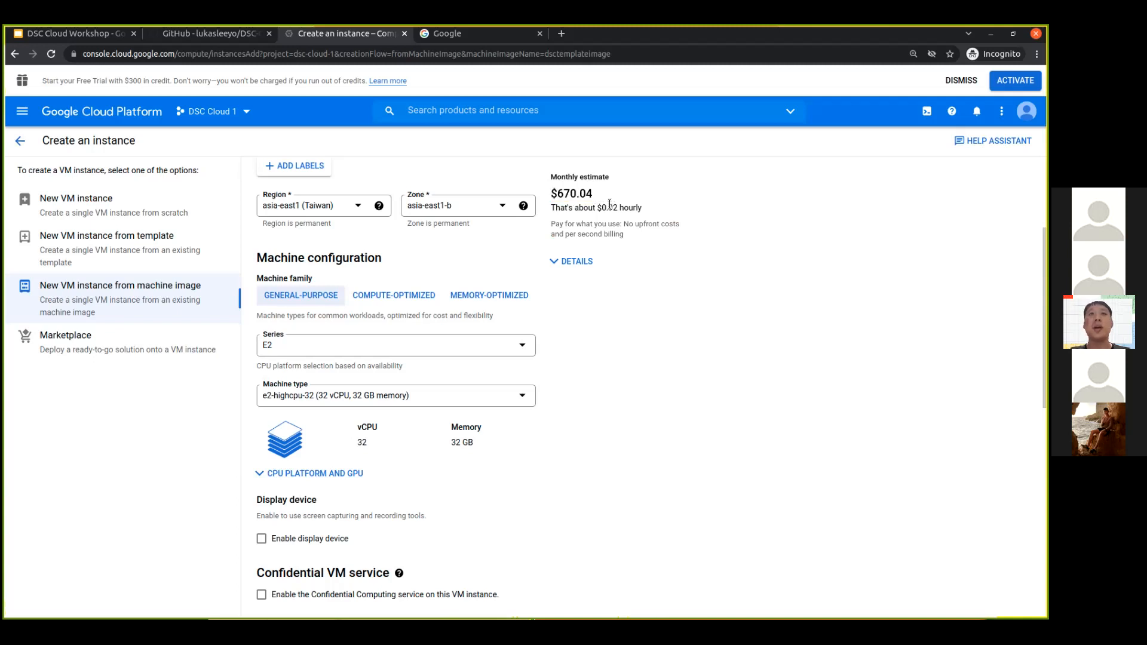
{"action": "left_click", "coordinate": [525, 397]}
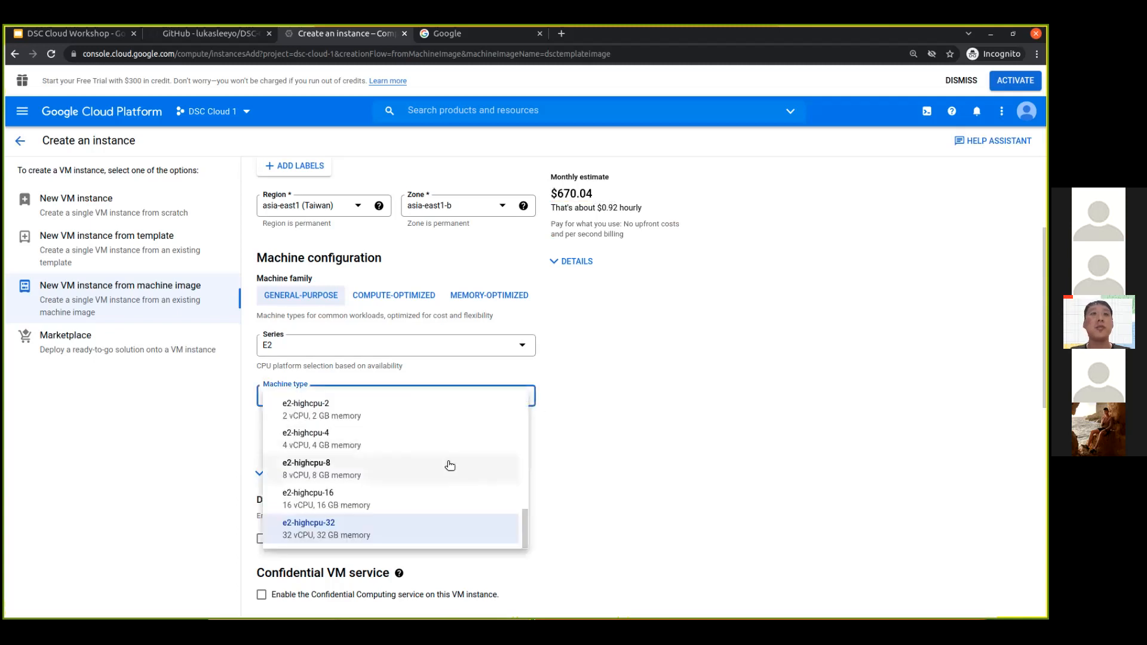
{"action": "scroll", "coordinate": [448, 465], "scroll_direction": "up", "scroll_amount": 5}
{"action": "scroll", "coordinate": [448, 465], "scroll_direction": "up", "scroll_amount": 3}
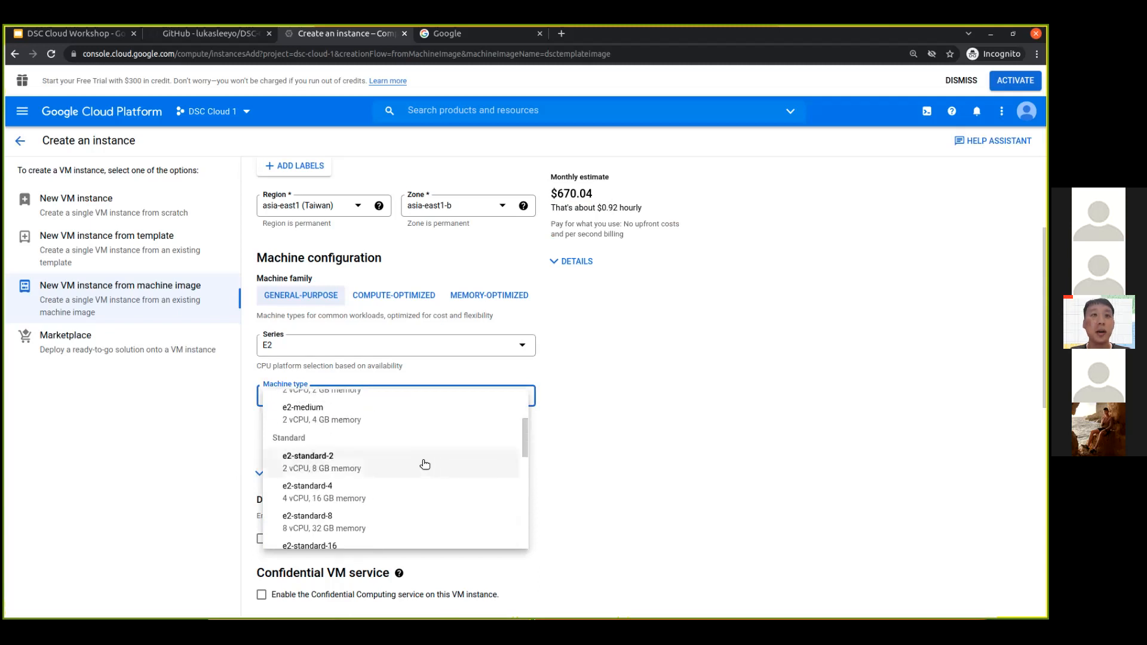
{"action": "left_click", "coordinate": [394, 449]}
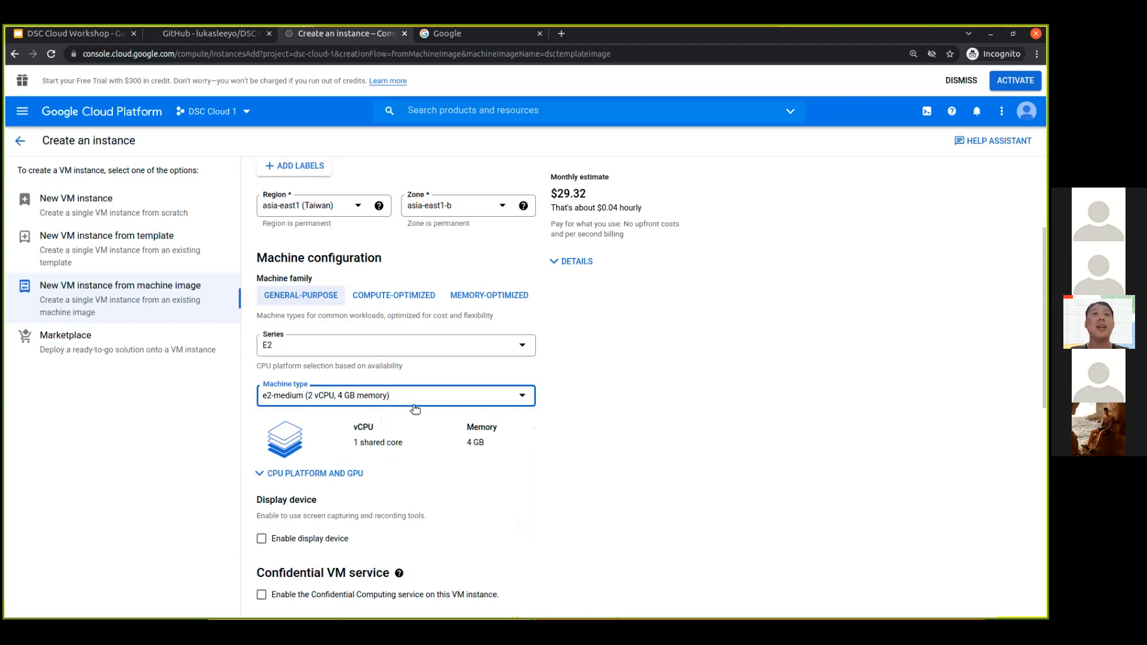
- Review the remaining boot disk, API access and firewall settings and create the VM instance with them as they are
{"action": "scroll", "coordinate": [423, 412], "scroll_direction": "down", "scroll_amount": 6}
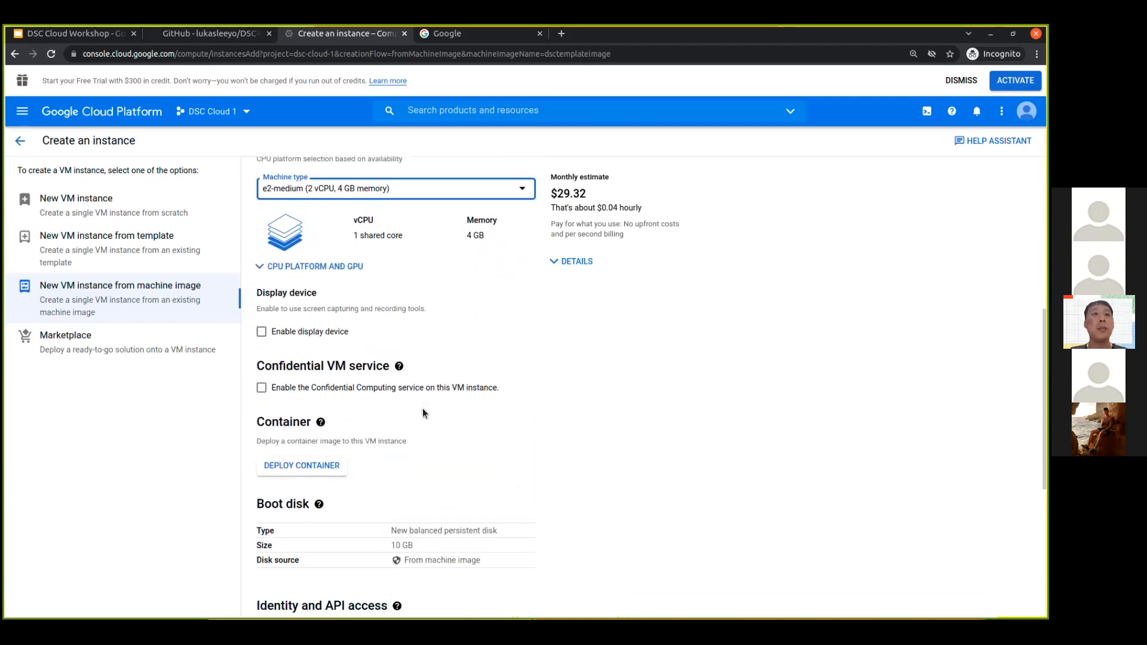
{"action": "scroll", "coordinate": [424, 412], "scroll_direction": "down", "scroll_amount": 2}
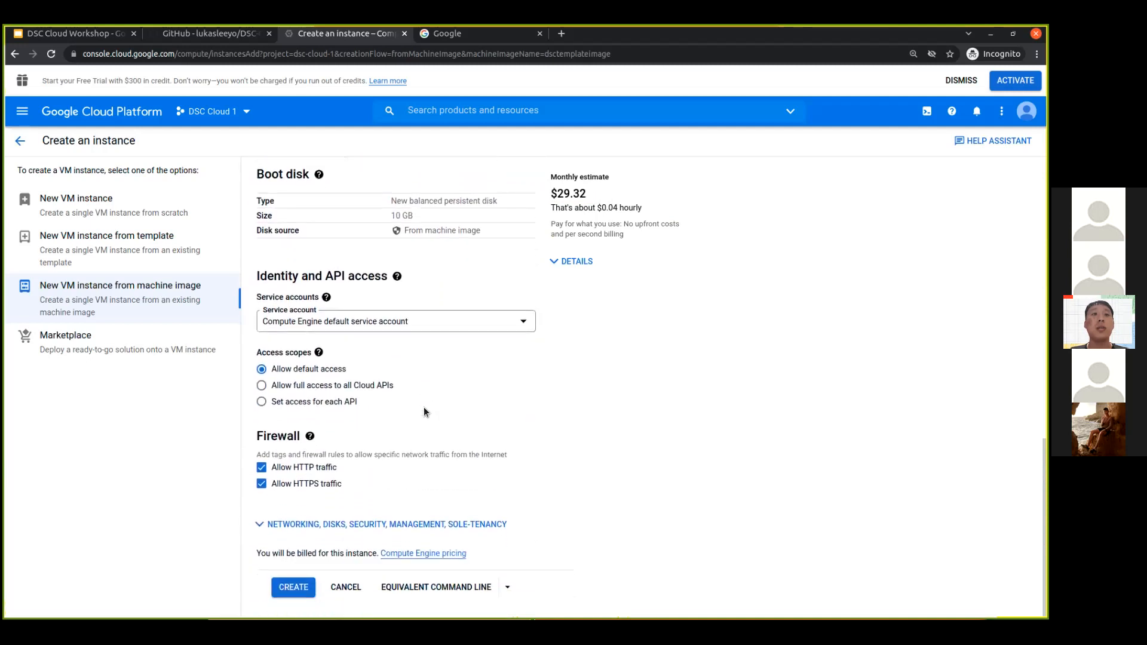
{"action": "left_click", "coordinate": [297, 591]}
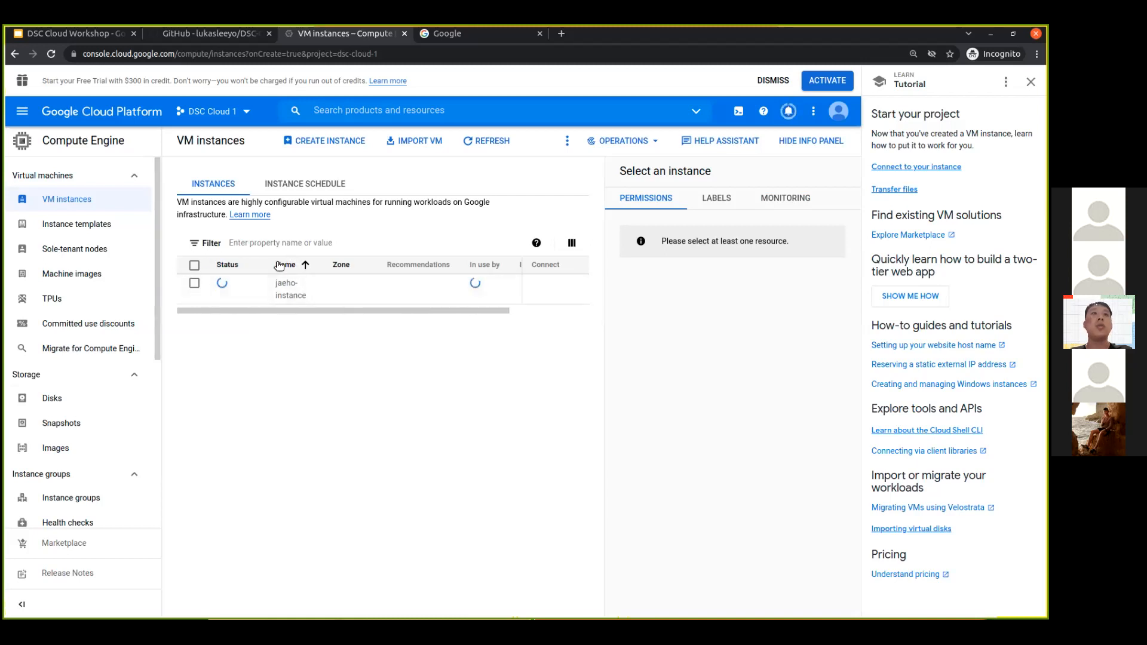
- Switch to the DSC Cloud Workshop deck in Google Slides and present it, advancing to the GUI vs CLI slide
{"action": "left_click", "coordinate": [67, 34]}
{"action": "left_click", "coordinate": [92, 93]}
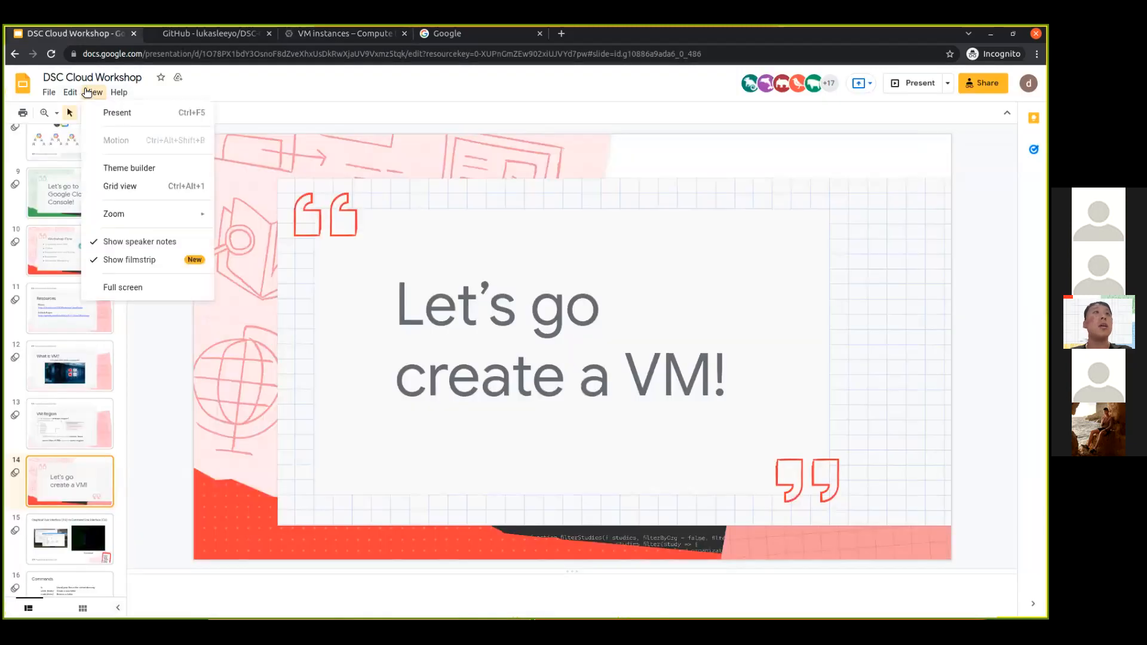
{"action": "left_click", "coordinate": [115, 113]}
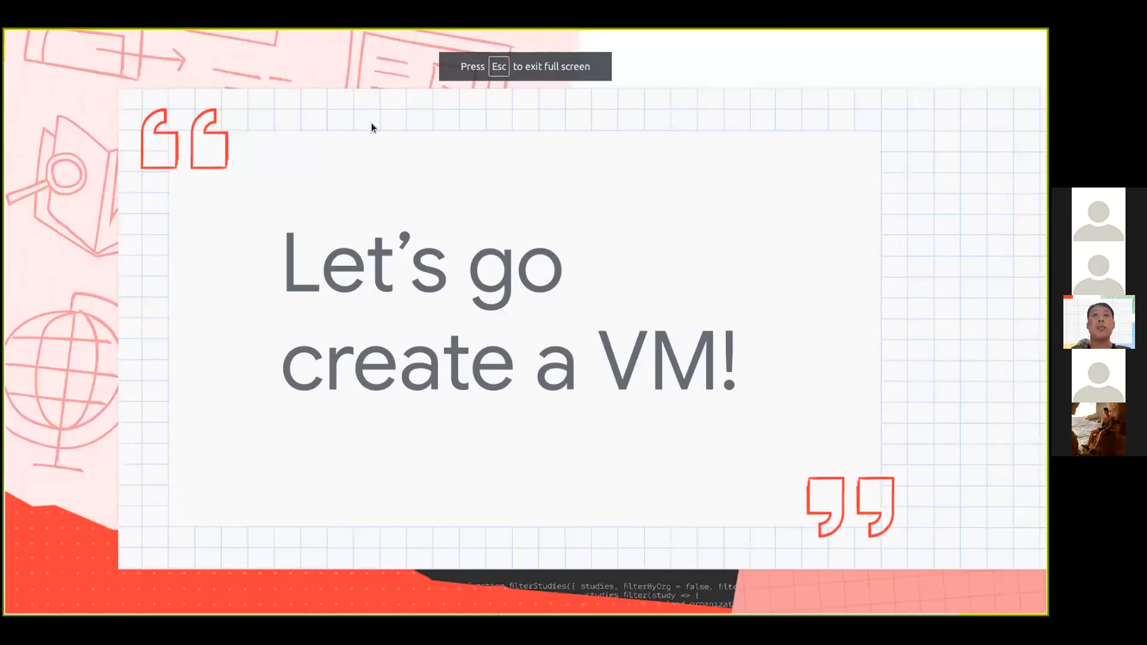
{"action": "key", "text": "Right"}
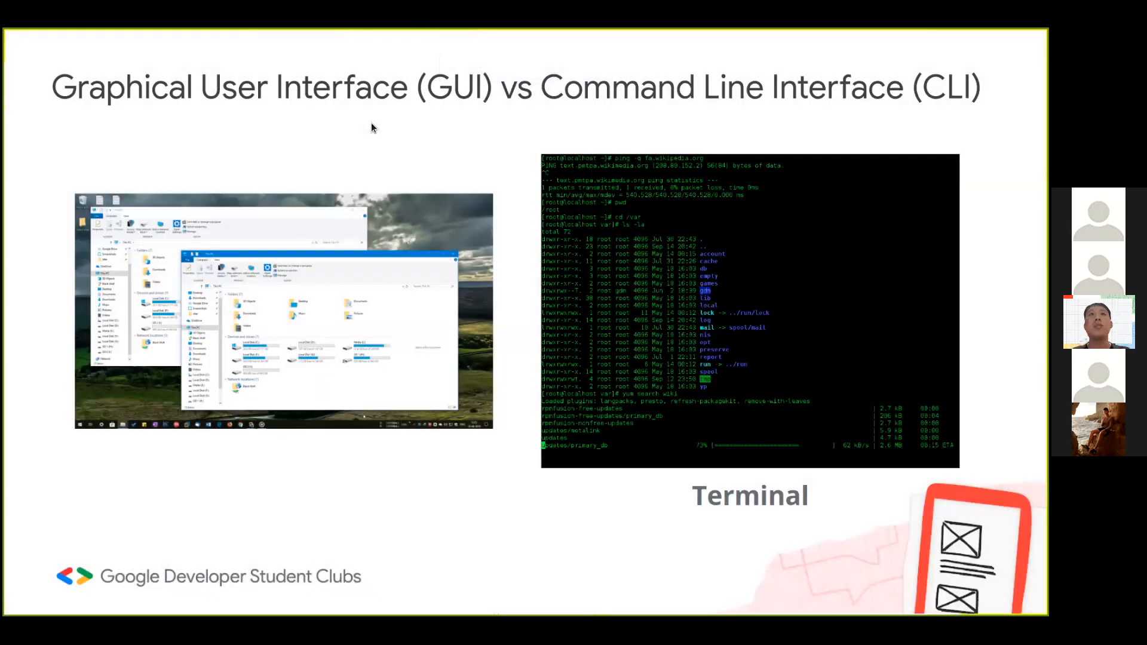
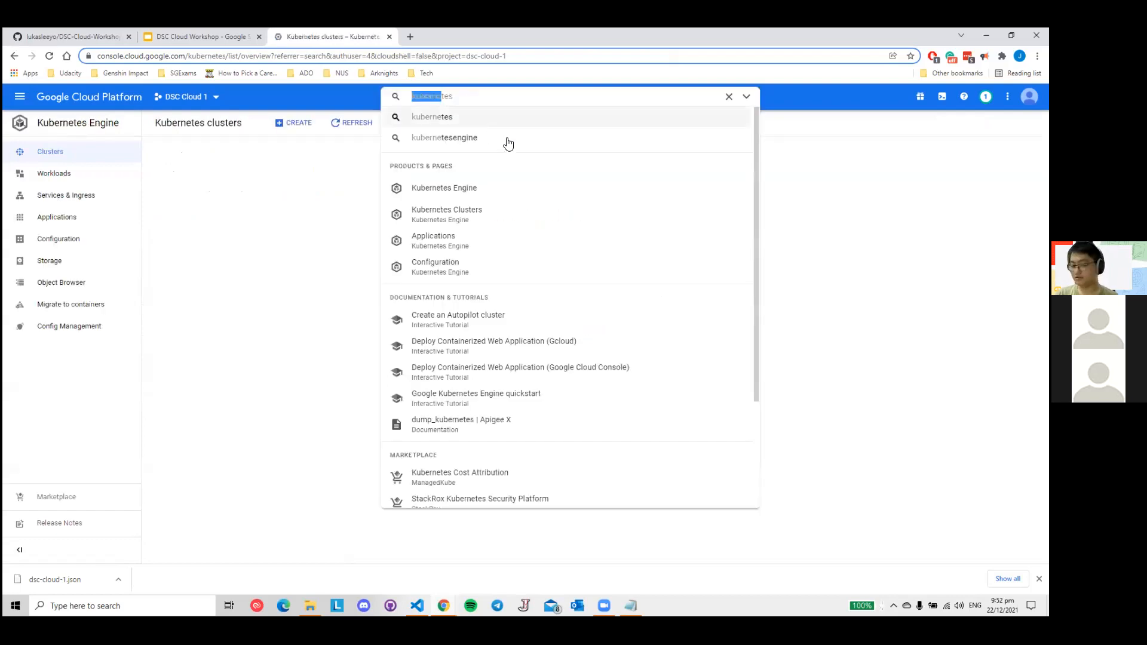
- Enlarge the page and search the console for "kuberne" to open the Kubernetes Clusters page
{"action": "key", "text": "ctrl+plus"}
{"action": "key", "text": "ctrl+plus"}
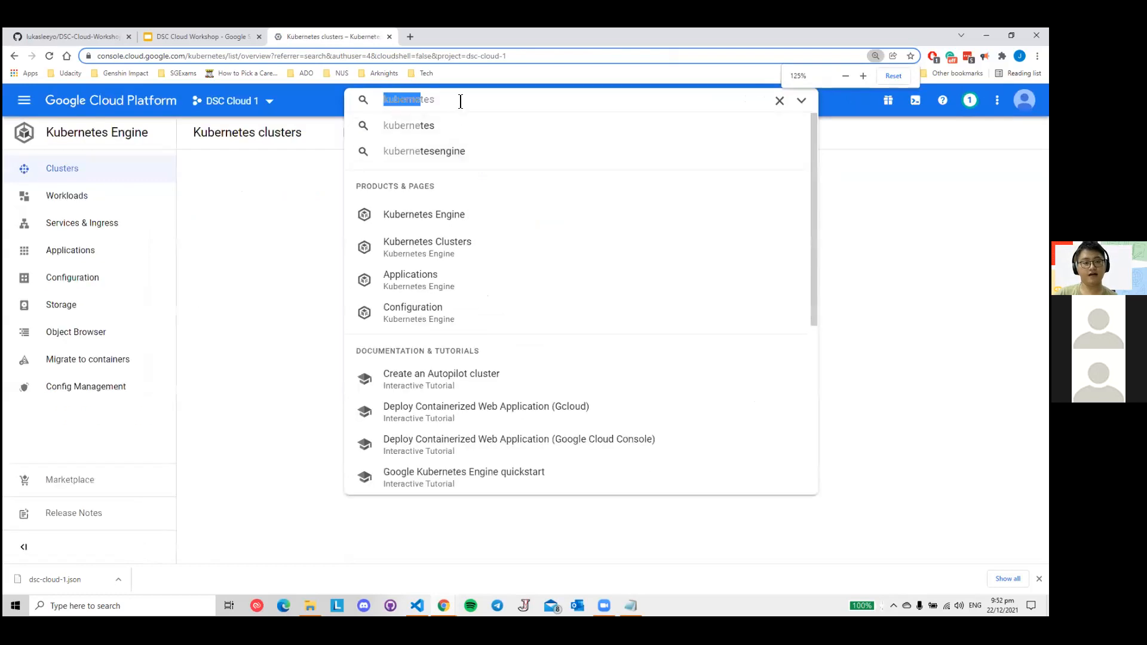
{"action": "type", "text": "kuberne"}
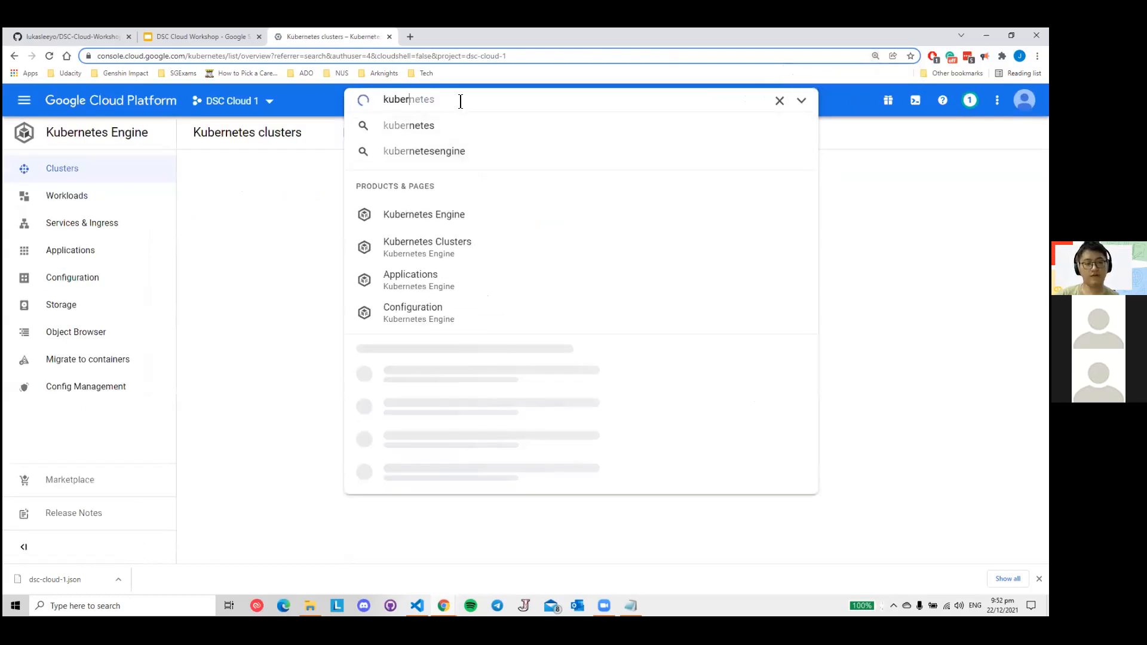
{"action": "left_click", "coordinate": [449, 221]}
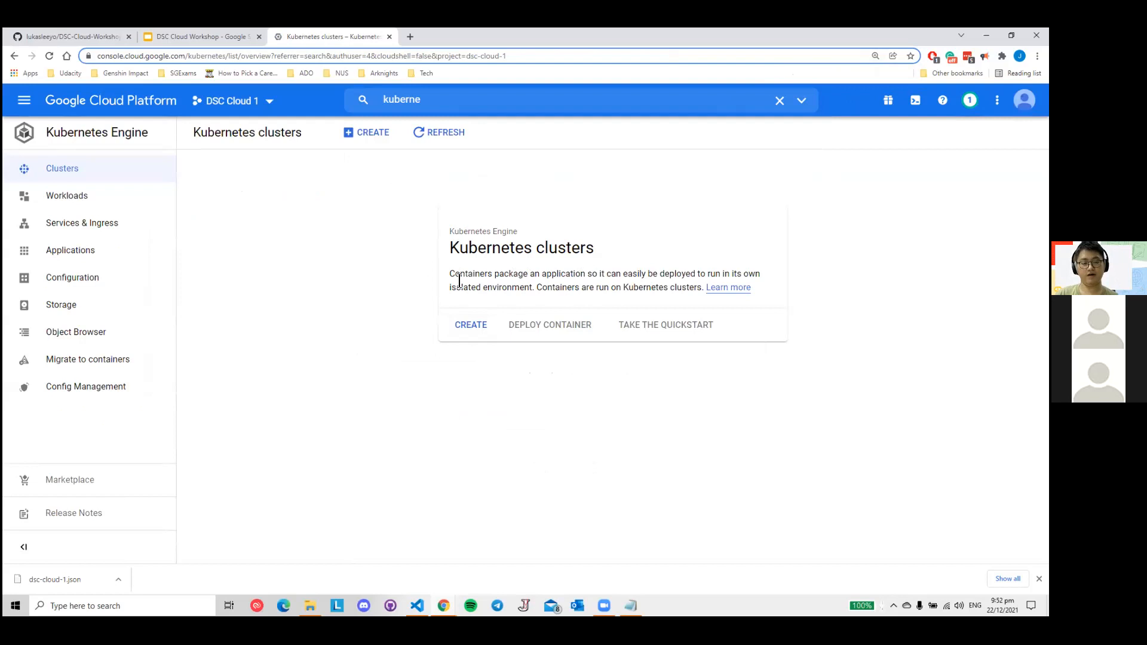
- Check the "What is a cluster?" and "Hands on with Kubernetes" slides in the workshop deck, and return to the Kubernetes clusters page
{"action": "left_click", "coordinate": [189, 38]}
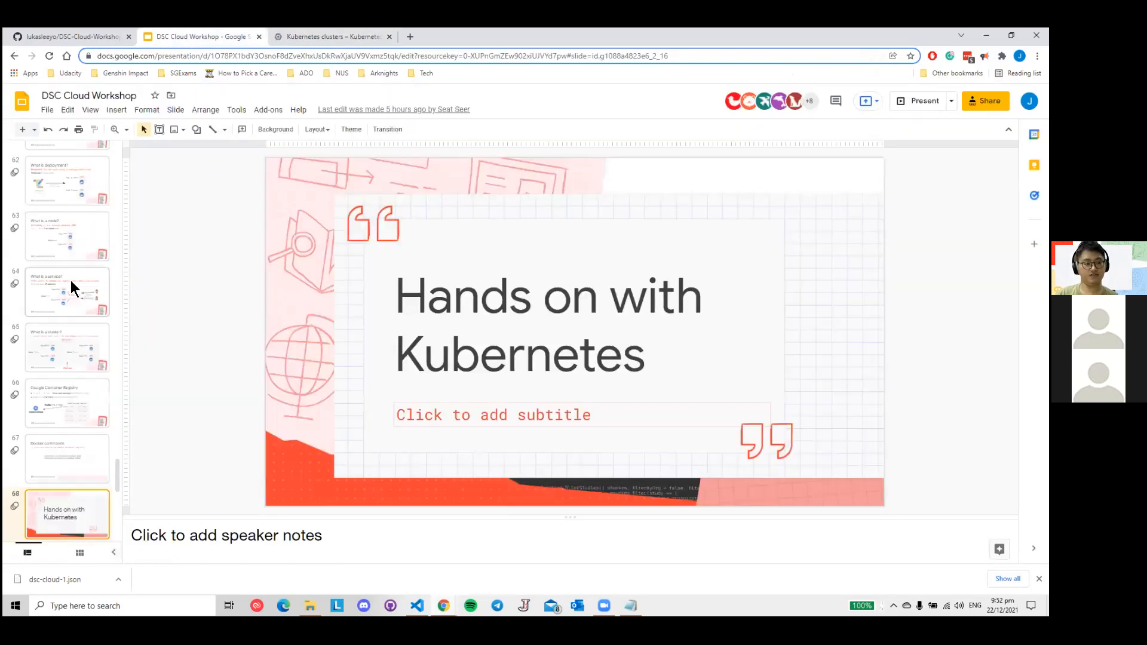
{"action": "left_click", "coordinate": [75, 368]}
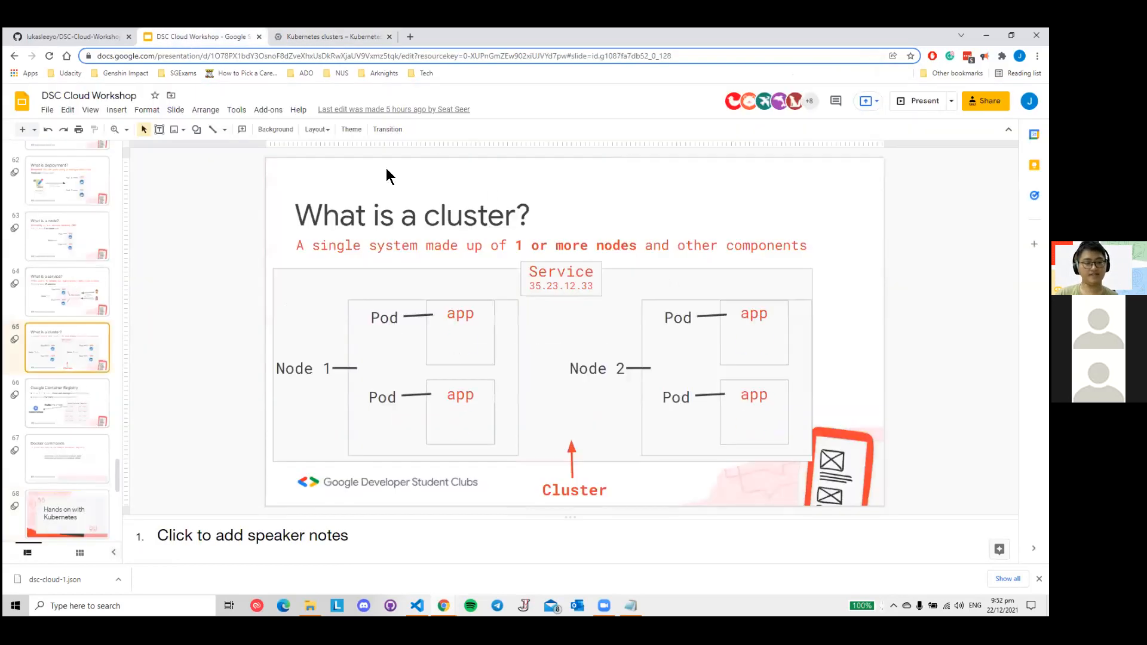
{"action": "left_click", "coordinate": [77, 505]}
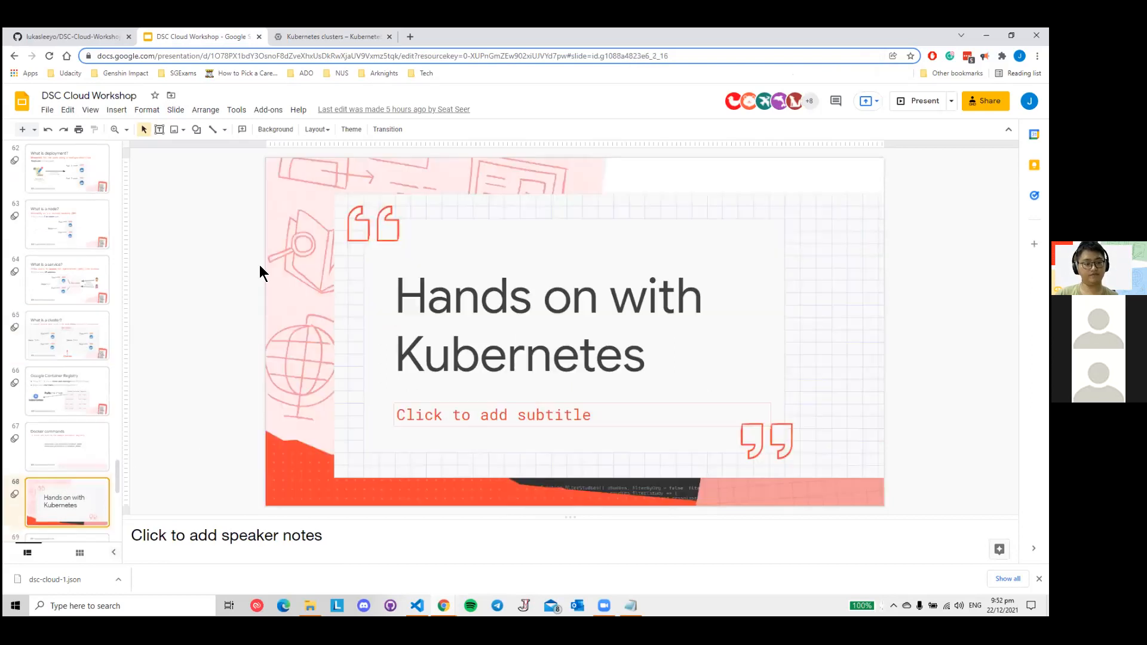
{"action": "left_click", "coordinate": [354, 40]}
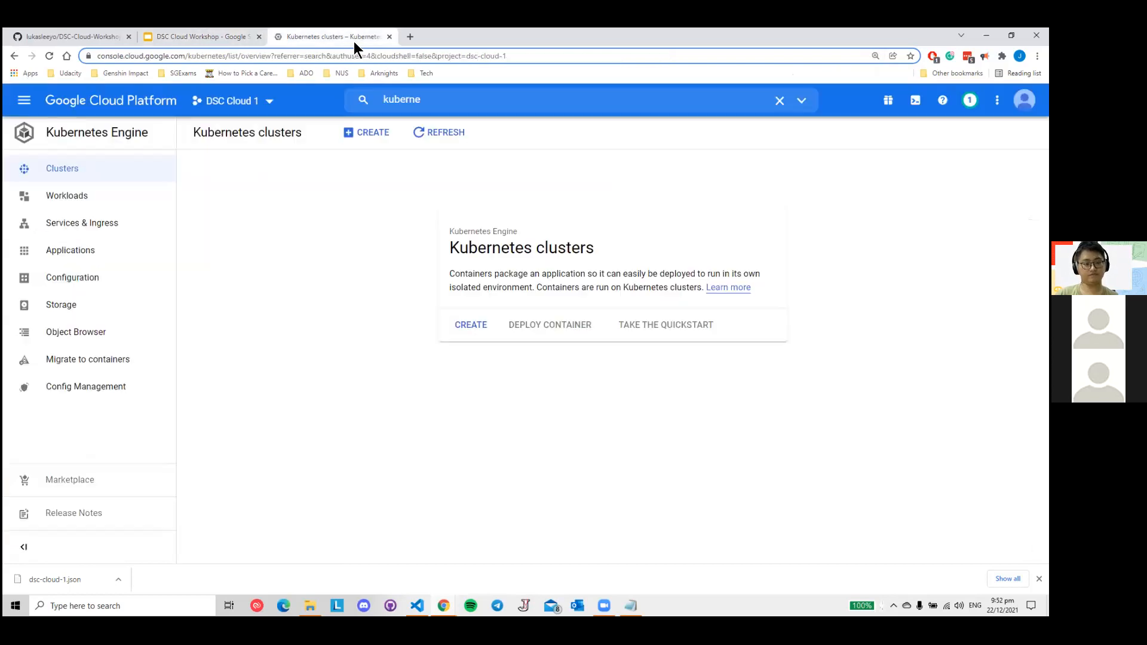
- Start creating a Kubernetes cluster and choose to configure it in GKE Standard mode
{"action": "left_click", "coordinate": [371, 134]}
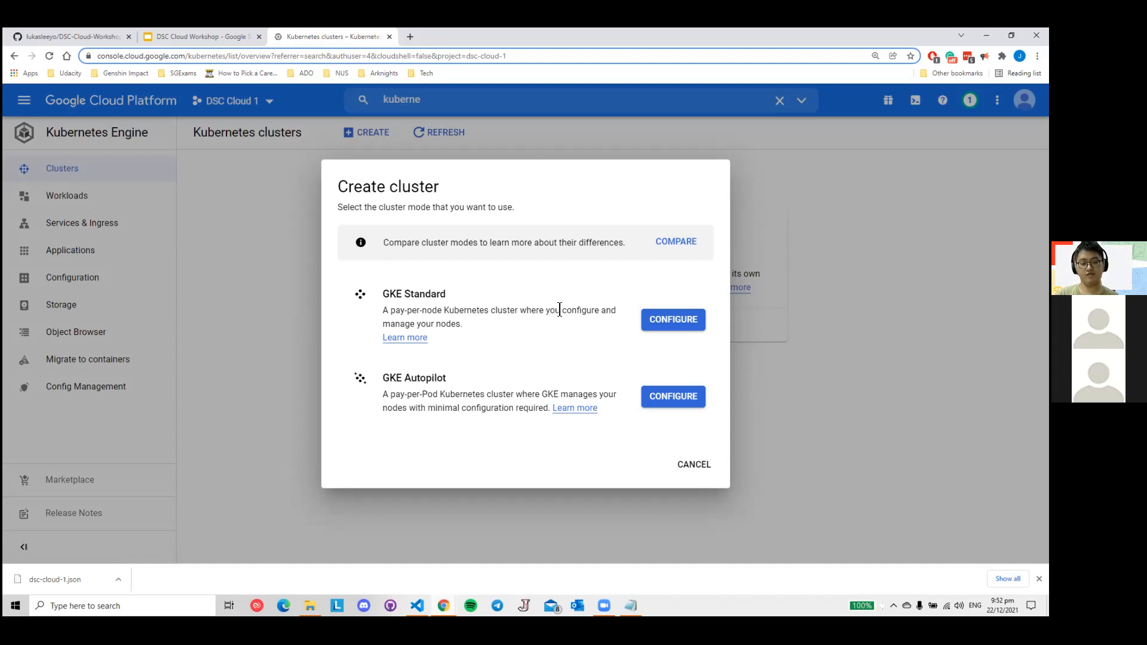
{"action": "left_click_drag", "start_coordinate": [560, 308], "coordinate": [611, 311]}
{"action": "left_click", "coordinate": [424, 322]}
{"action": "left_click", "coordinate": [674, 320]}
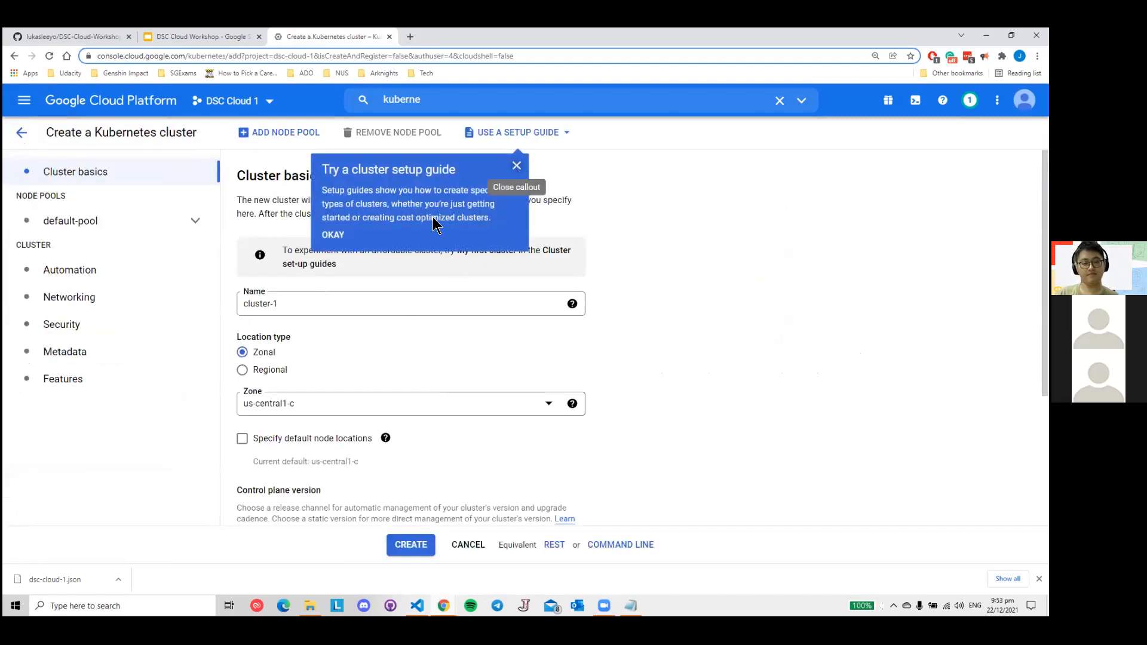
- Dismiss the setup guide callout and name the cluster with the presenter's first name followed by "-cluster"
{"action": "left_click", "coordinate": [517, 166]}
{"action": "triple_click", "coordinate": [309, 304]}
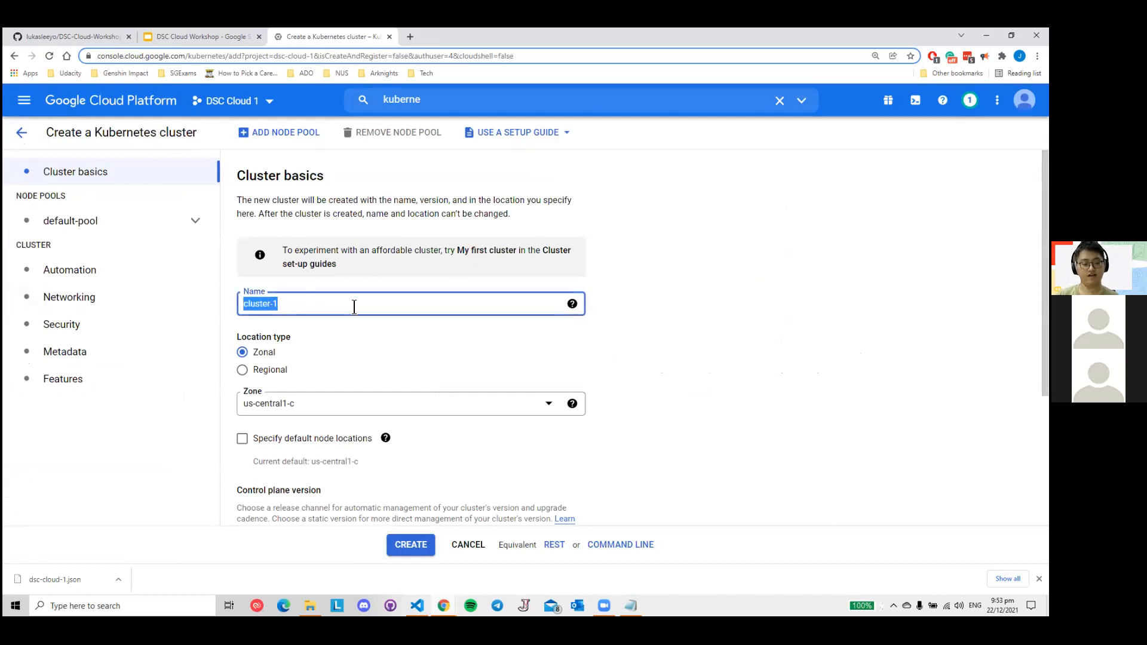
{"action": "type", "text": "jiawei-"}
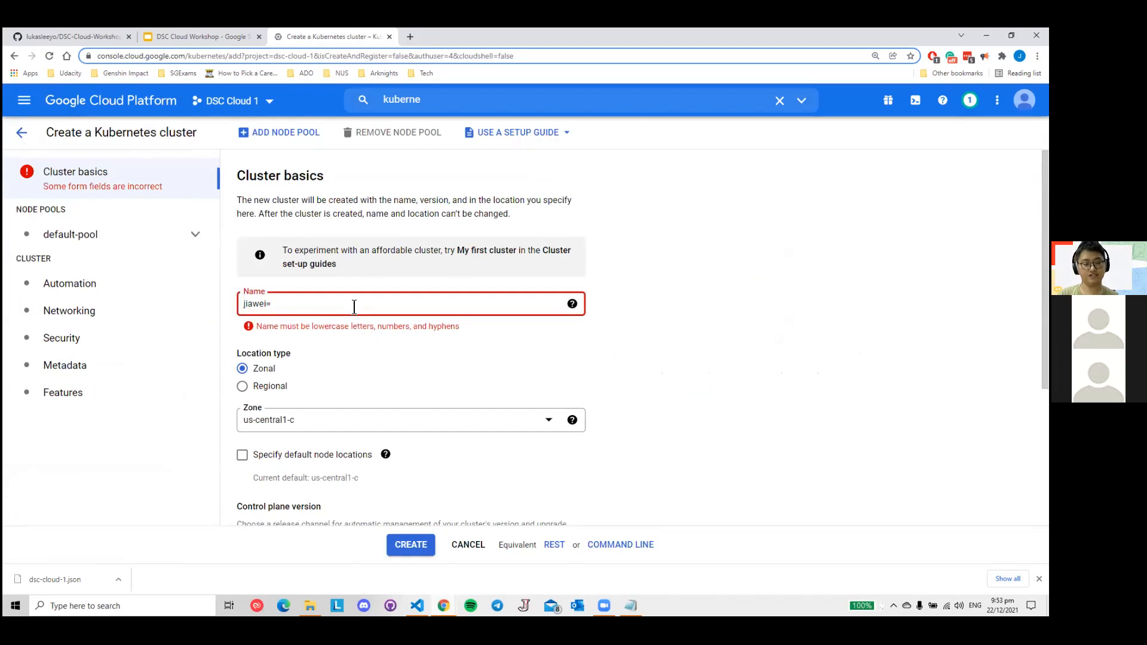
{"action": "type", "text": "ckl"}
{"action": "type", "text": "kuy"}
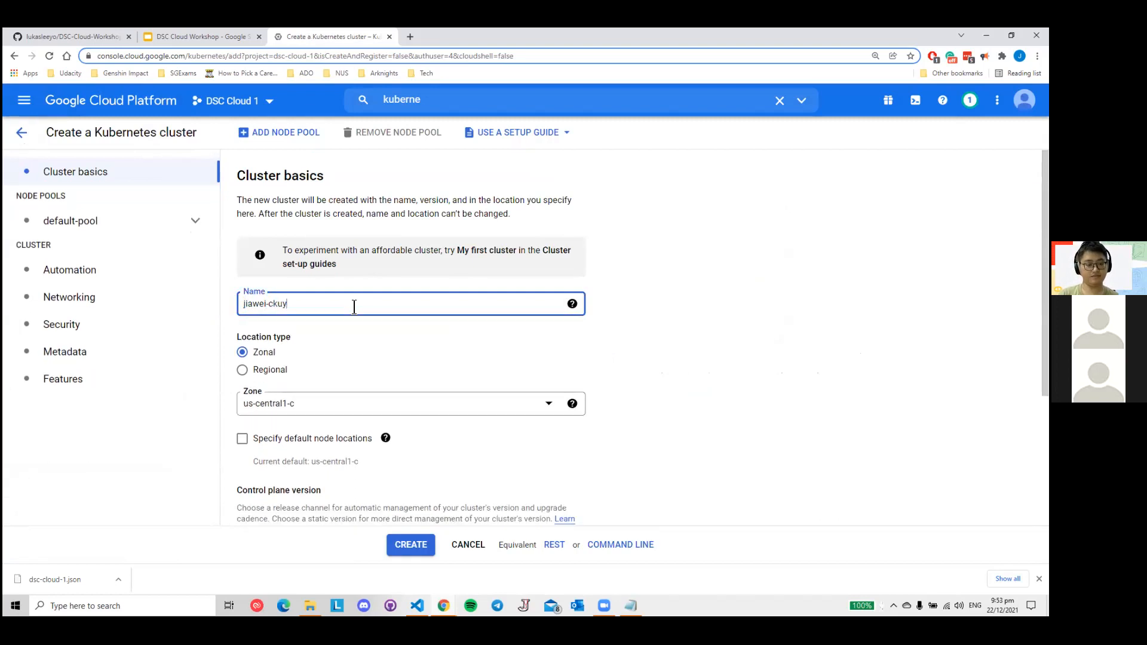
{"action": "key", "text": "BackSpace"}
{"action": "key", "text": "BackSpace"}
{"action": "key", "text": "BackSpace"}
{"action": "type", "text": "luster"}
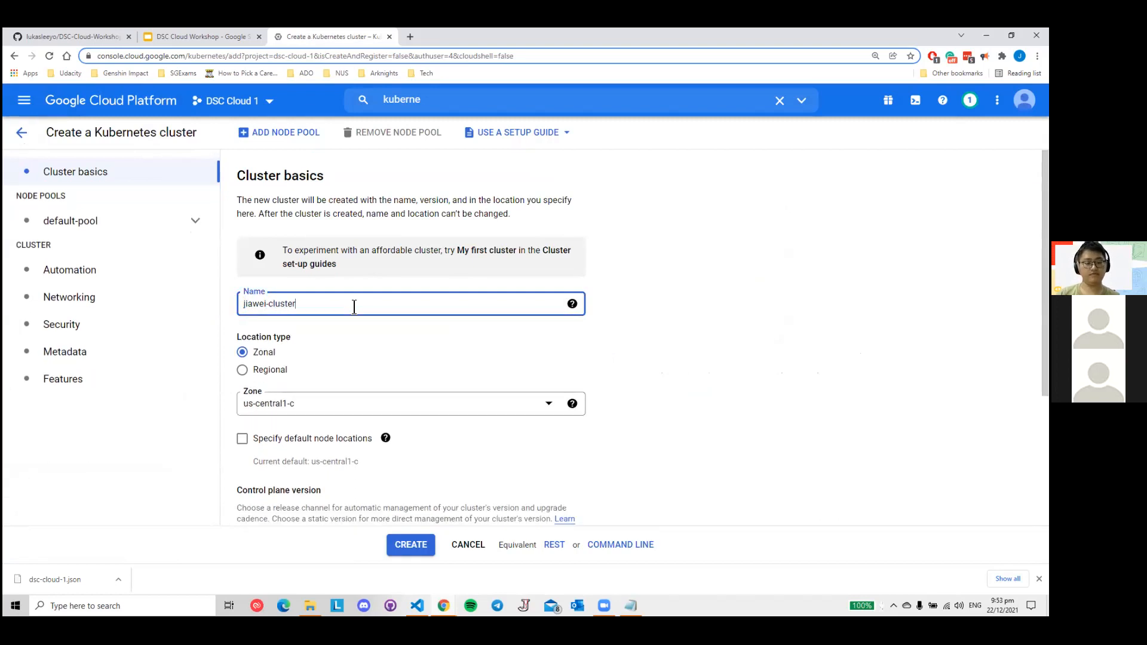
{"action": "left_click", "coordinate": [352, 347]}
- Look up the "VM Region" slide in the workshop deck and return to the cluster creation form
{"action": "scroll", "coordinate": [334, 328], "scroll_direction": "down", "scroll_amount": 2}
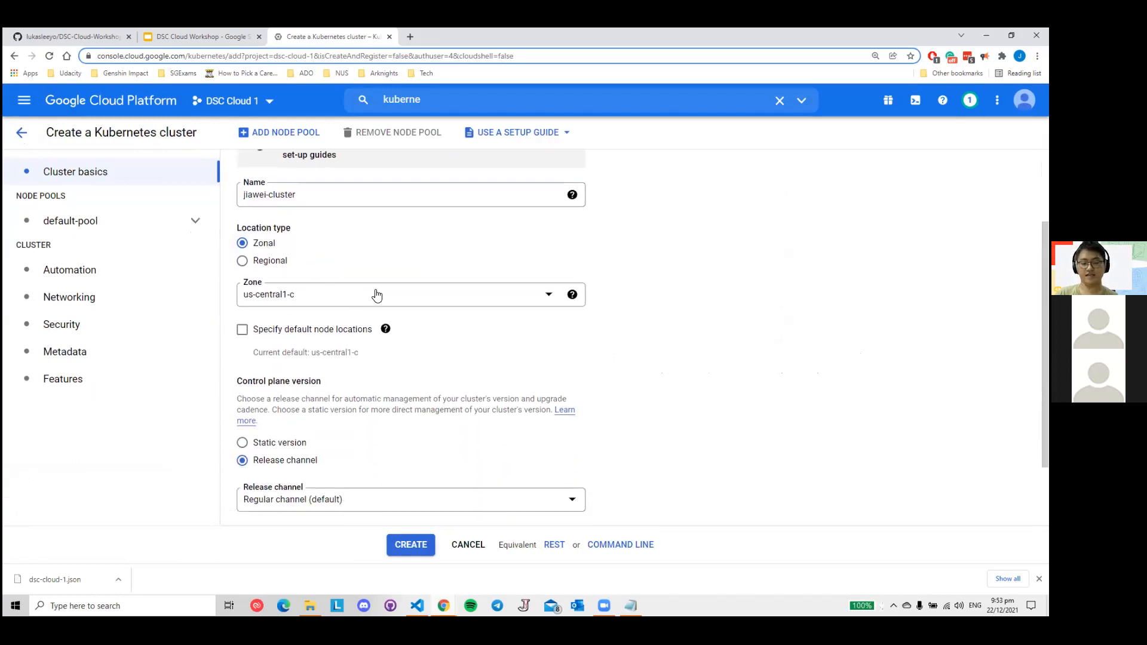
{"action": "left_click", "coordinate": [209, 28]}
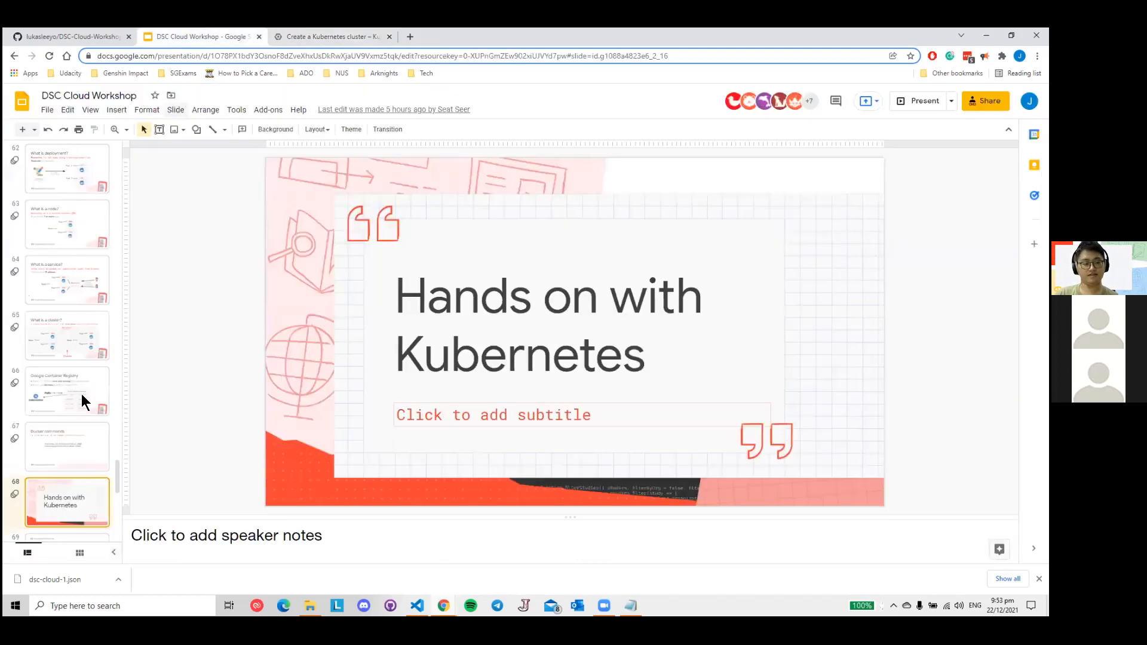
{"action": "scroll", "coordinate": [74, 410], "scroll_direction": "down", "scroll_amount": 2}
{"action": "left_click", "coordinate": [80, 450]}
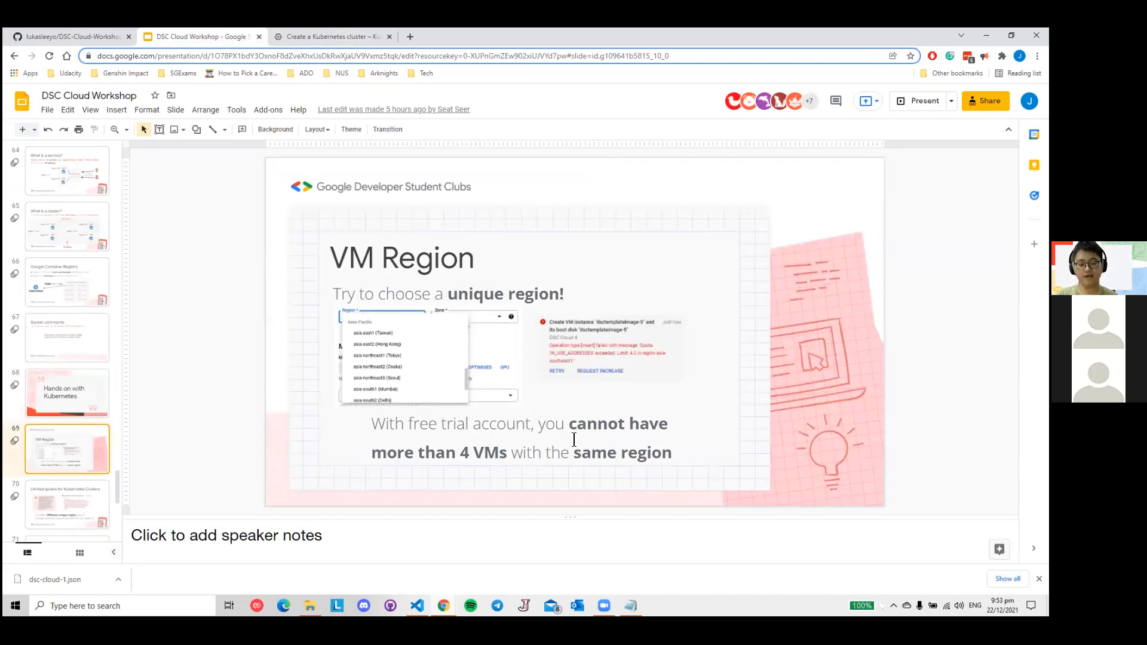
{"action": "left_click", "coordinate": [305, 29]}
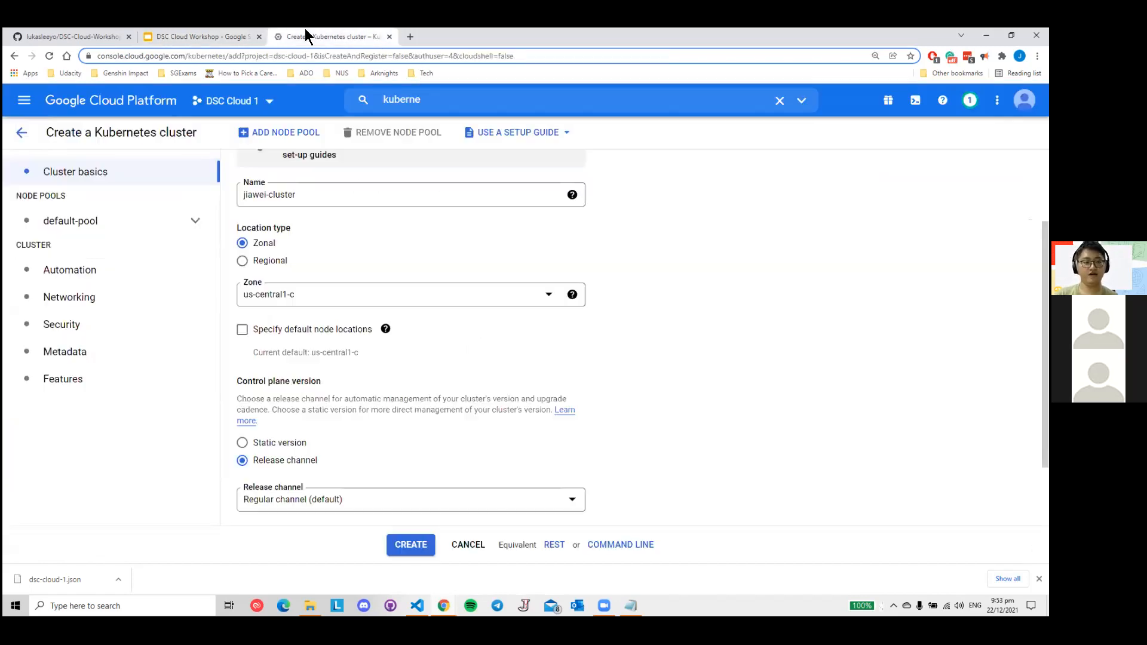
- Revisit the "What is a node?" and "VM Region" slides in the deck, and return to the cluster creation form
{"action": "left_click", "coordinate": [208, 33]}
{"action": "scroll", "coordinate": [88, 245], "scroll_direction": "up", "scroll_amount": 1}
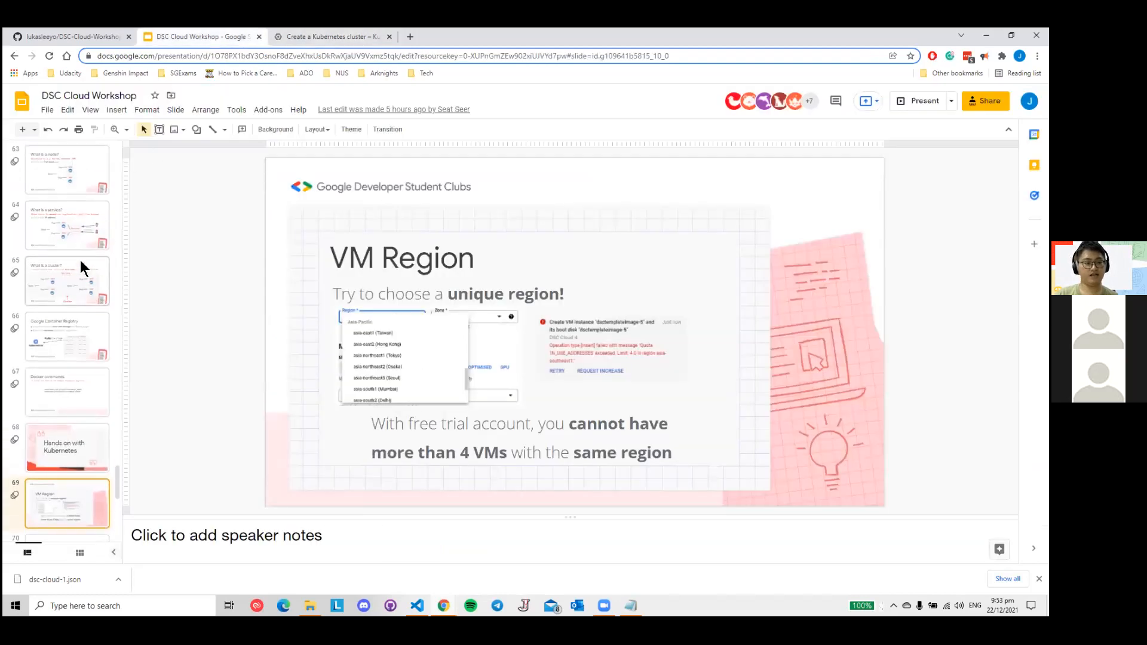
{"action": "scroll", "coordinate": [80, 275], "scroll_direction": "up", "scroll_amount": 1}
{"action": "left_click", "coordinate": [70, 241]}
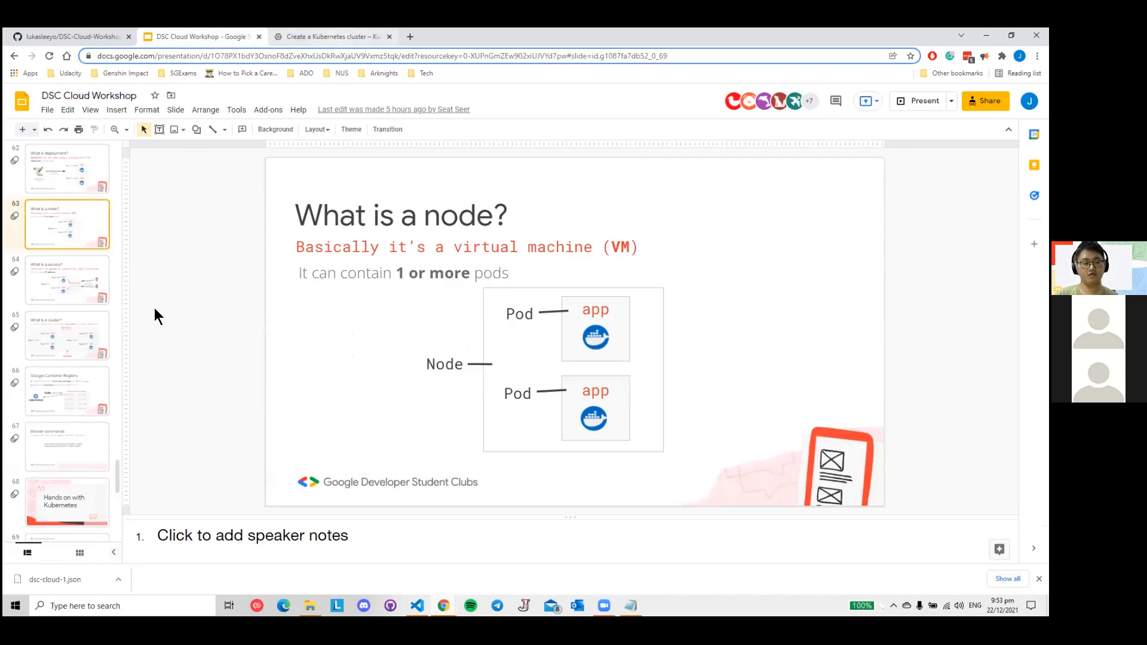
{"action": "scroll", "coordinate": [83, 346], "scroll_direction": "down", "scroll_amount": 2}
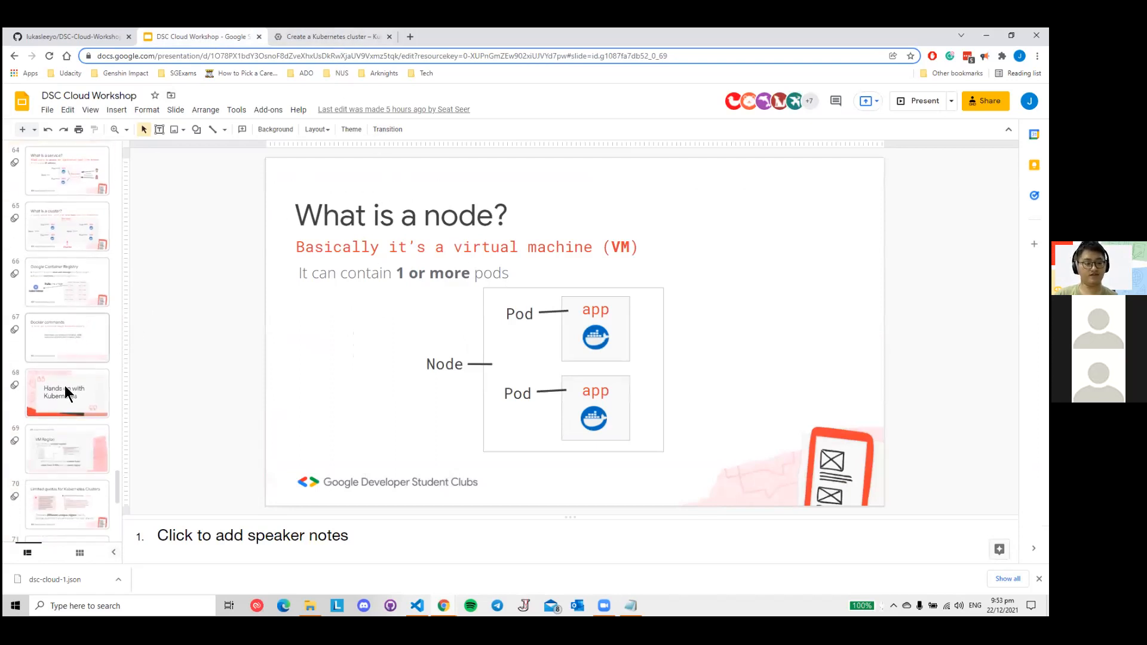
{"action": "left_click", "coordinate": [67, 446]}
{"action": "left_click", "coordinate": [299, 38]}
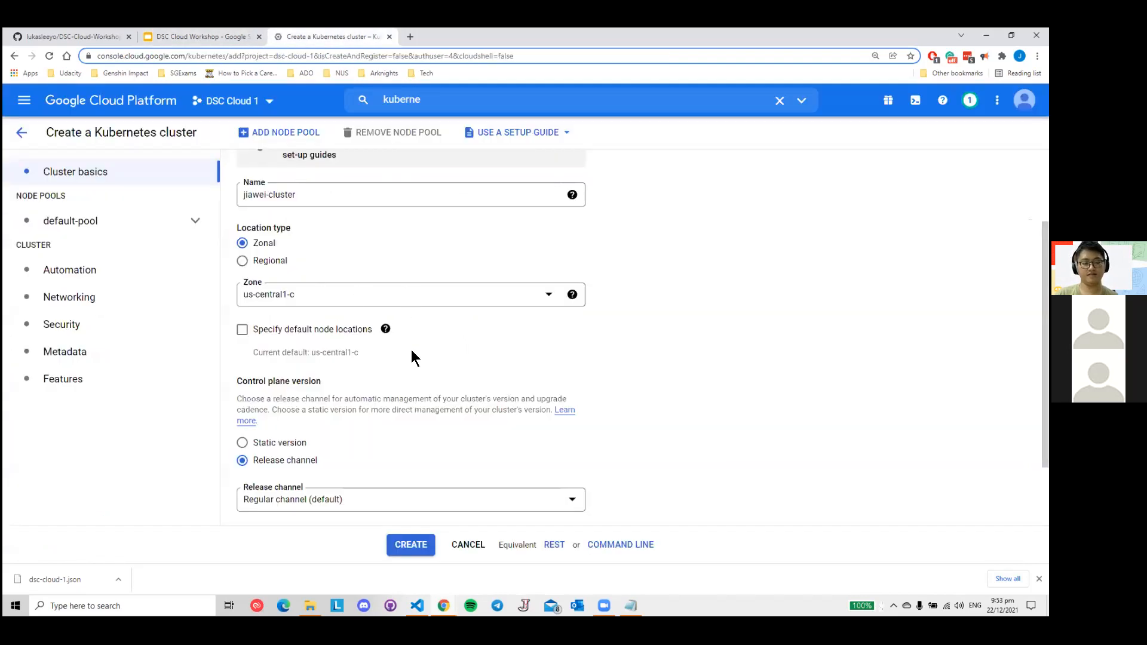
- Open the cluster's zone choices, present the "Limited quotas for Kubernetes Clusters" slide, and return to the cluster form
{"action": "left_click", "coordinate": [517, 302]}
{"action": "scroll", "coordinate": [414, 353], "scroll_direction": "up", "scroll_amount": 5}
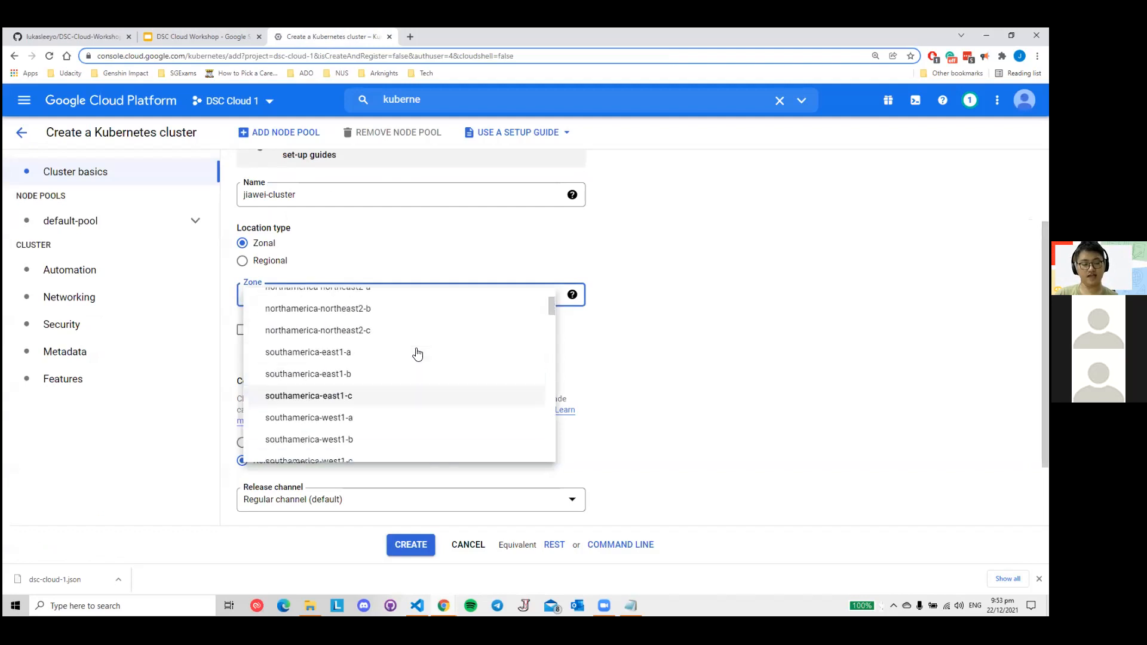
{"action": "left_click", "coordinate": [226, 36]}
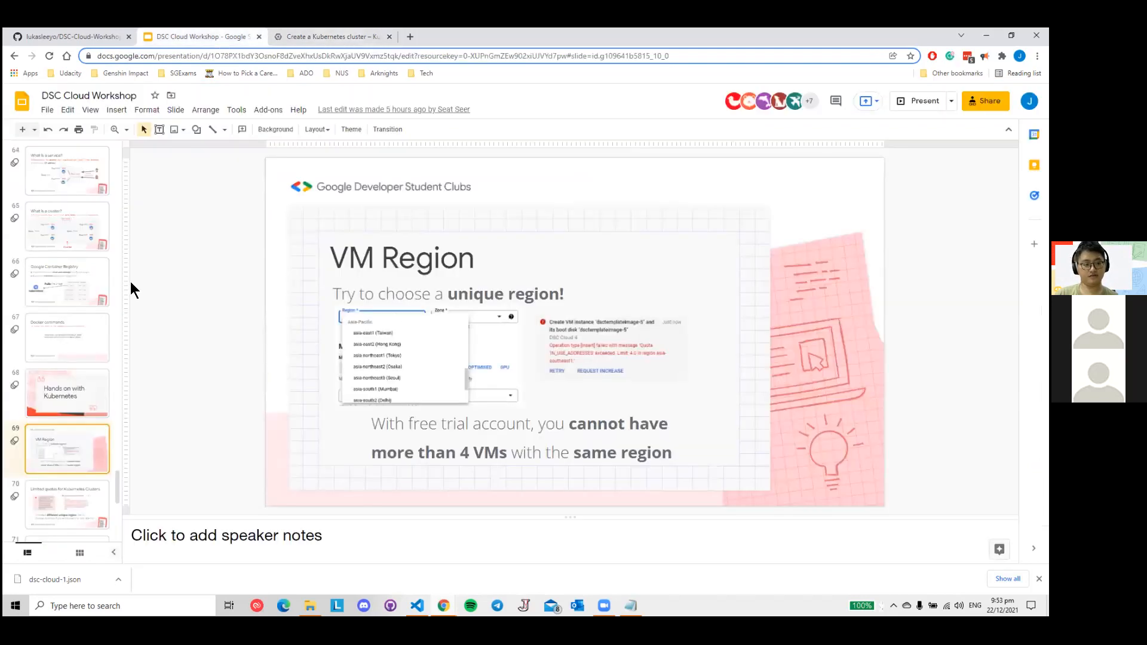
{"action": "left_click", "coordinate": [72, 501]}
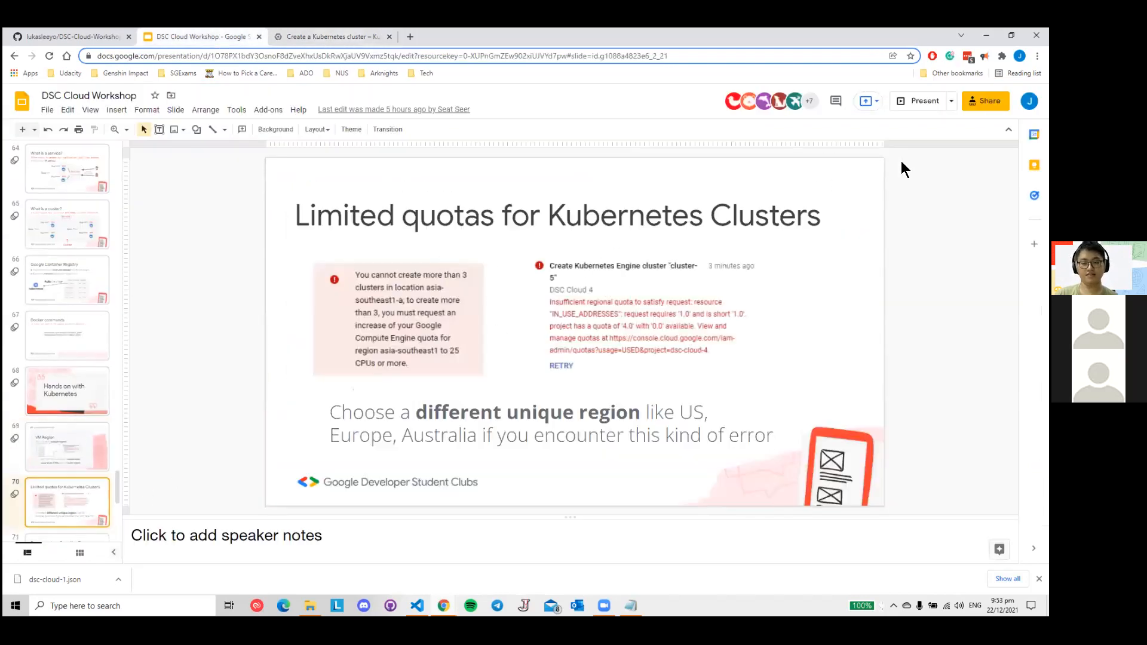
{"action": "left_click", "coordinate": [923, 100]}
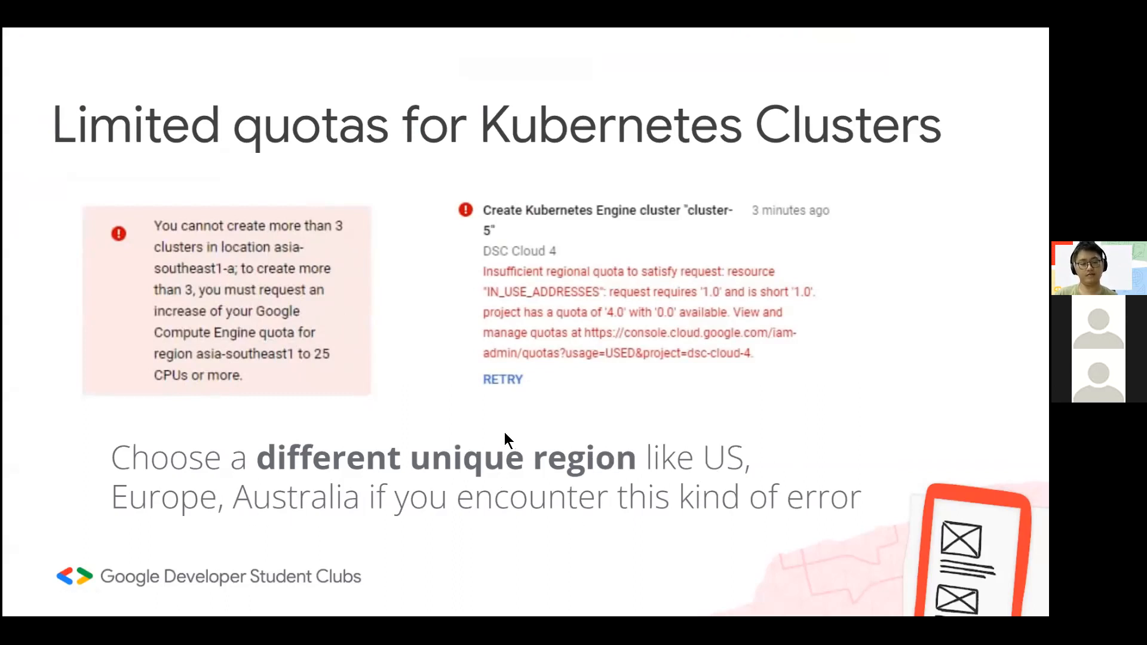
{"action": "key", "text": "Escape"}
{"action": "left_click", "coordinate": [343, 35]}
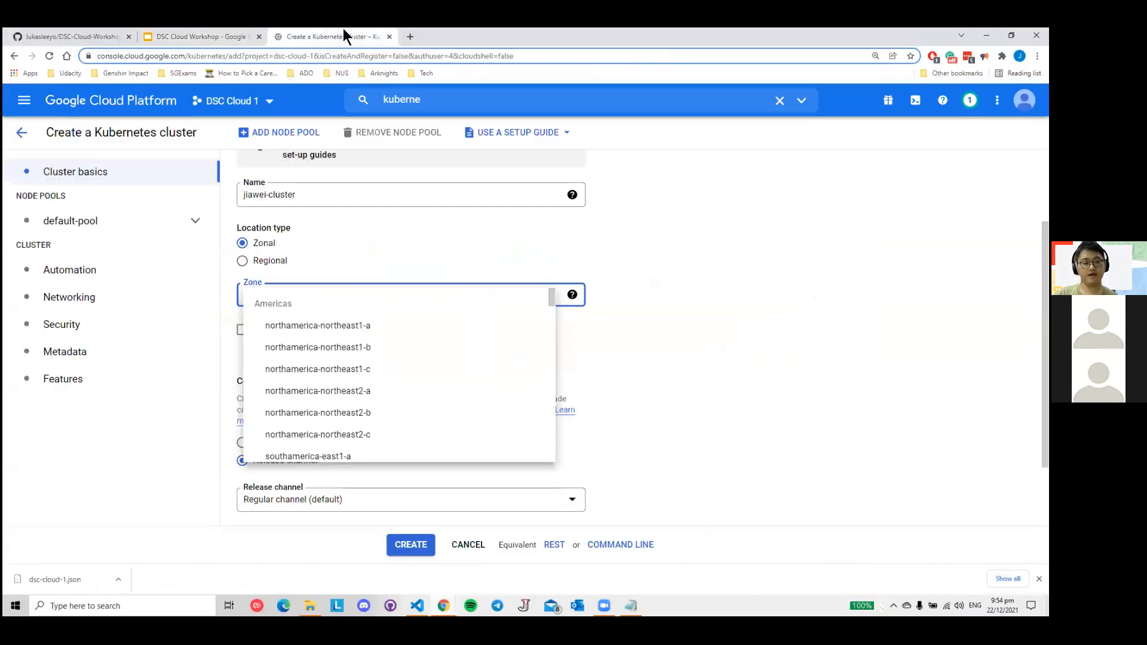
- Set the cluster's zone to asia-southeast1-a
{"action": "scroll", "coordinate": [436, 365], "scroll_direction": "down", "scroll_amount": 5}
{"action": "scroll", "coordinate": [430, 368], "scroll_direction": "down", "scroll_amount": 5}
{"action": "scroll", "coordinate": [419, 375], "scroll_direction": "down", "scroll_amount": 8}
{"action": "scroll", "coordinate": [394, 383], "scroll_direction": "down", "scroll_amount": 5}
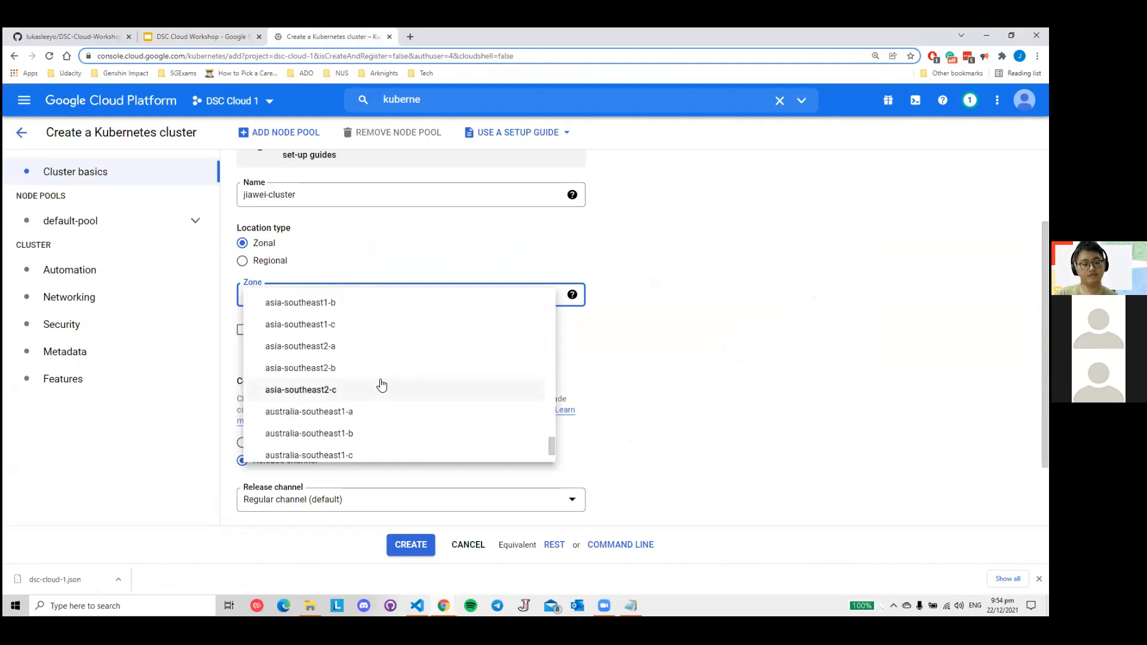
{"action": "scroll", "coordinate": [384, 386], "scroll_direction": "up", "scroll_amount": 2}
{"action": "left_click", "coordinate": [353, 339]}
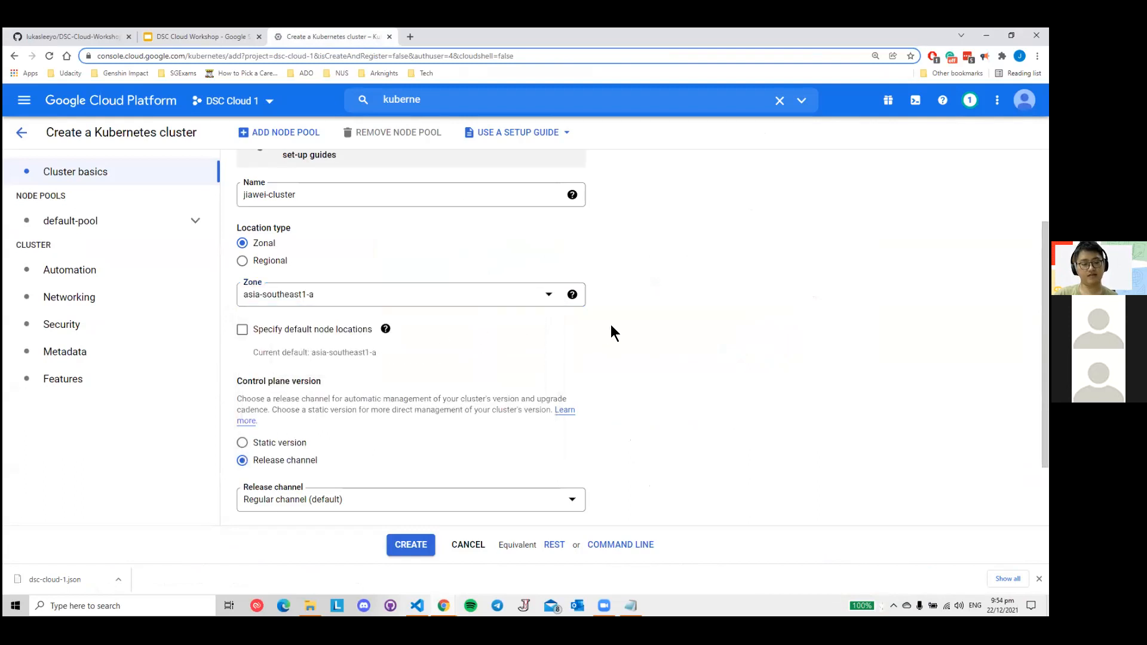
- Review the cluster's name, location type, zone and control plane version, and open the default-pool node pool details
{"action": "scroll", "coordinate": [316, 340], "scroll_direction": "down", "scroll_amount": 2}
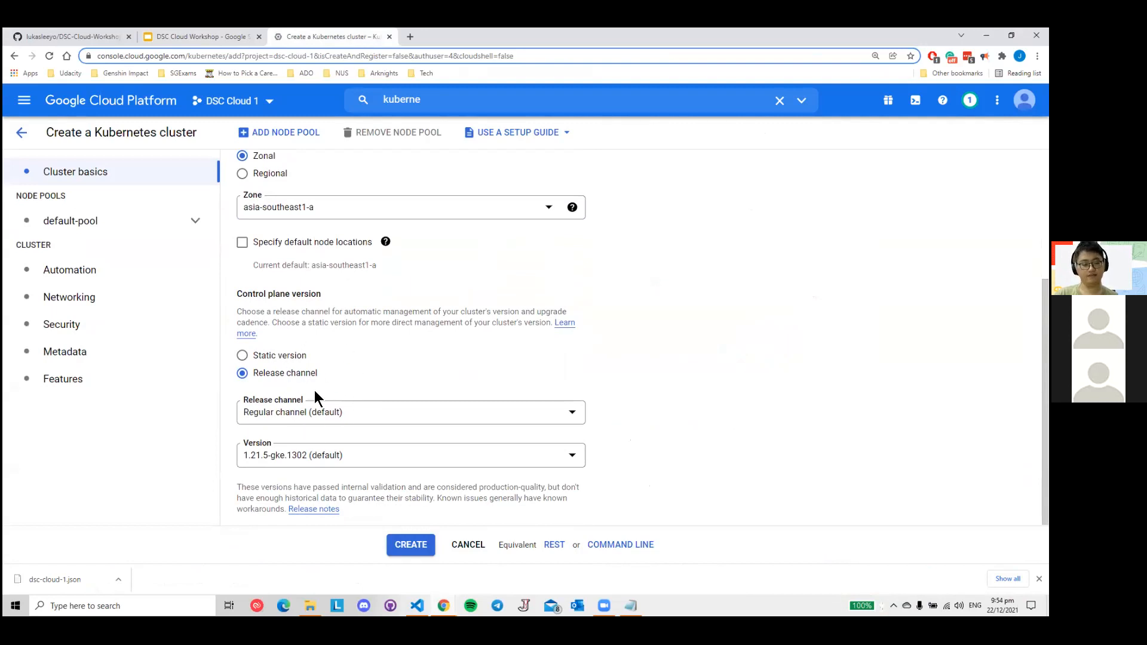
{"action": "scroll", "coordinate": [355, 379], "scroll_direction": "up", "scroll_amount": 4}
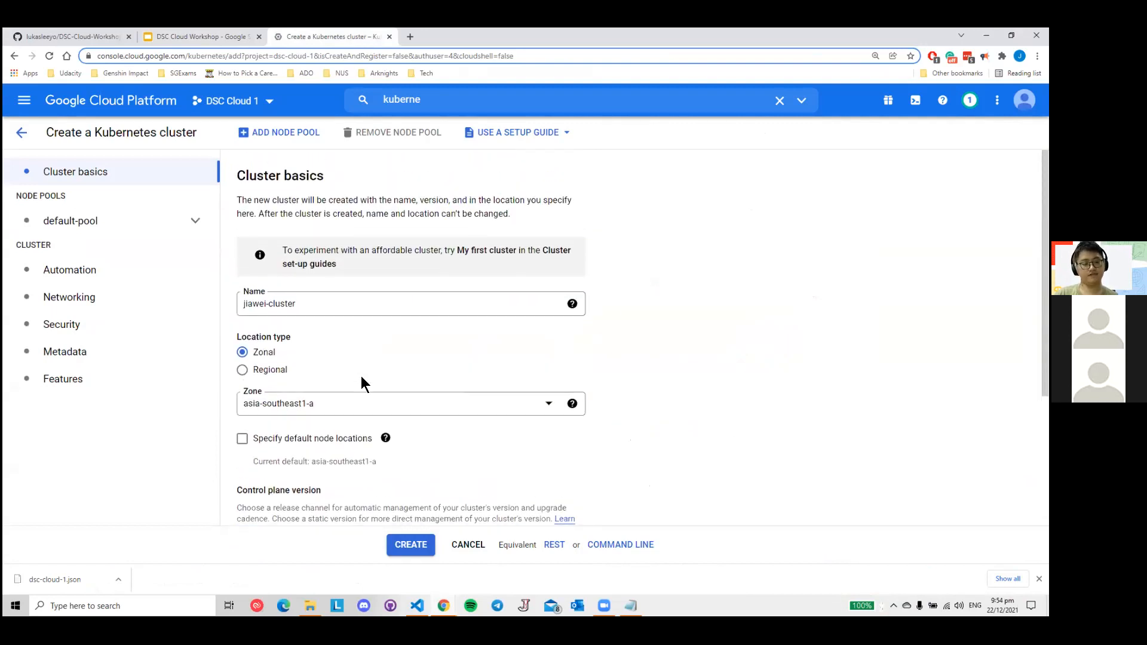
{"action": "triple_click", "coordinate": [314, 305]}
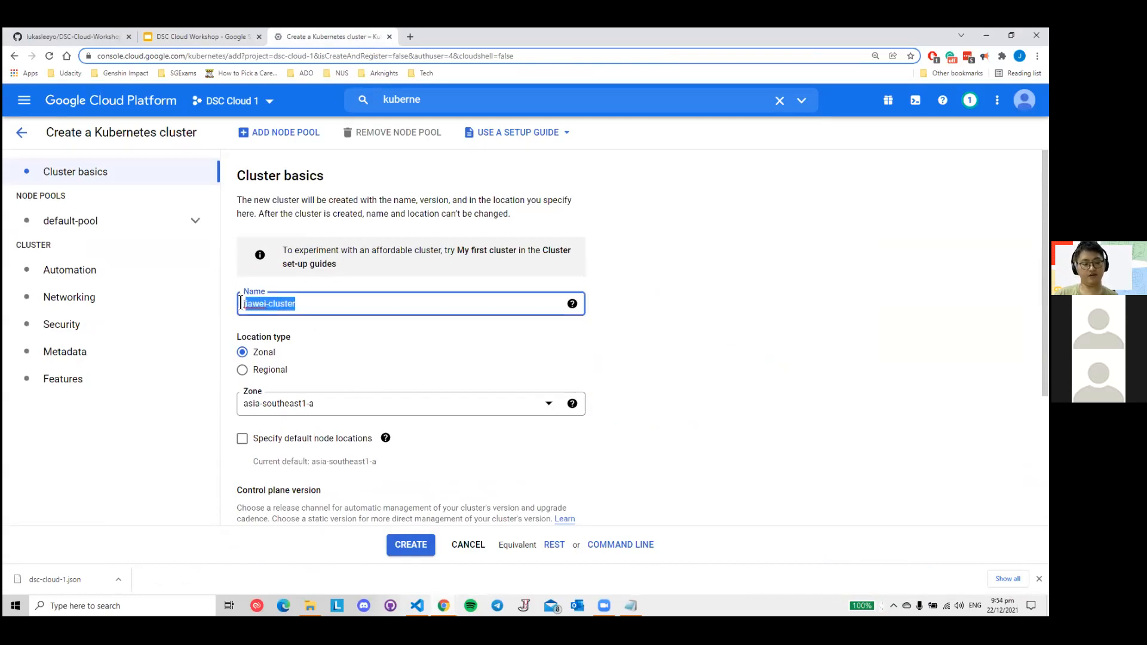
{"action": "left_click", "coordinate": [619, 317]}
{"action": "scroll", "coordinate": [436, 359], "scroll_direction": "down", "scroll_amount": 1}
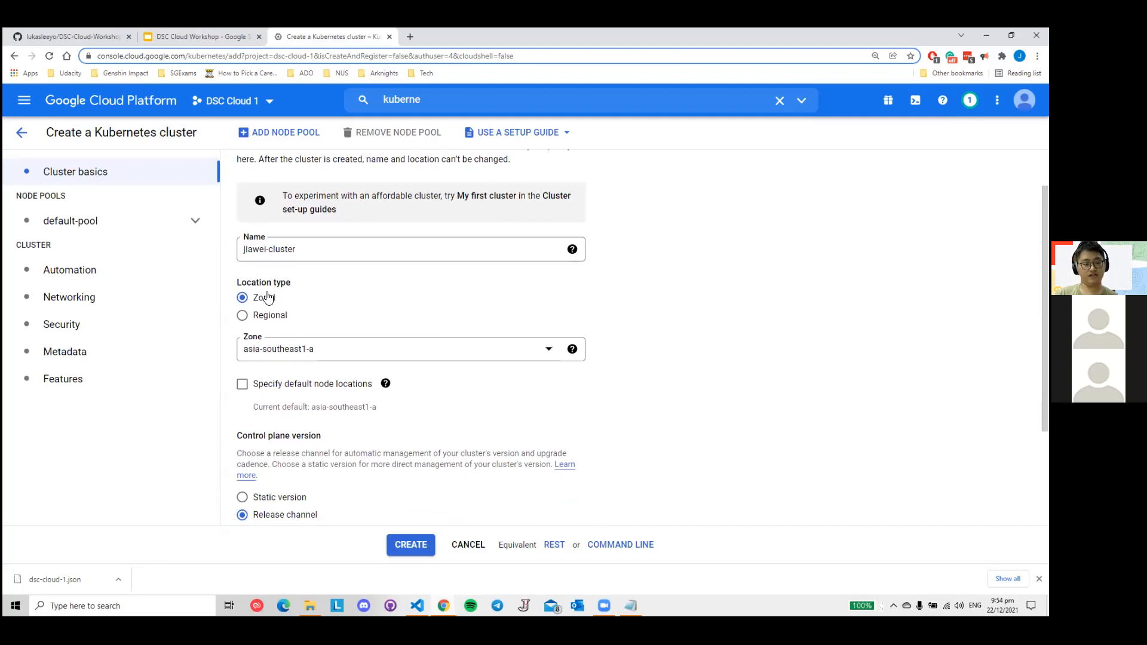
{"action": "scroll", "coordinate": [321, 304], "scroll_direction": "down", "scroll_amount": 1}
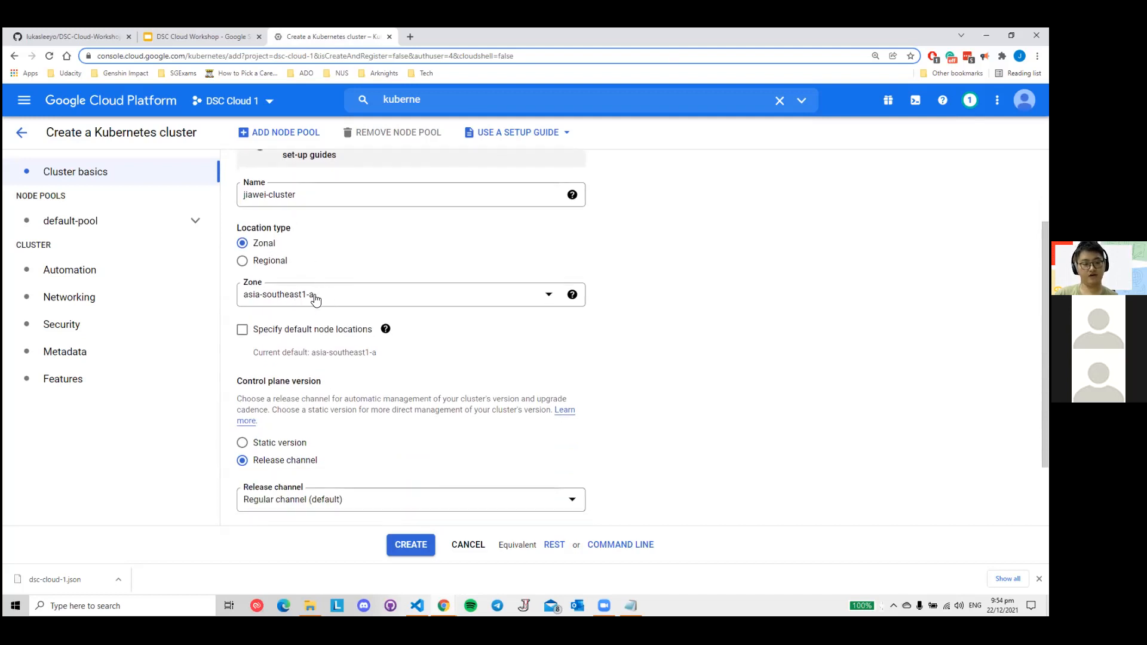
{"action": "scroll", "coordinate": [325, 295], "scroll_direction": "down", "scroll_amount": 2}
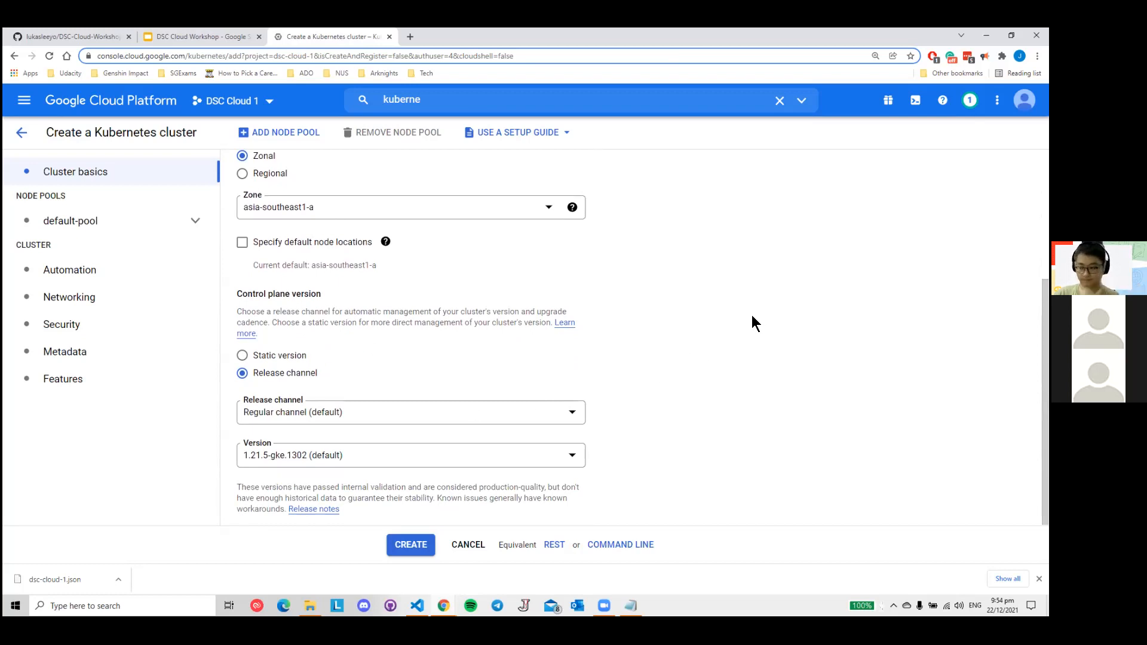
{"action": "left_click", "coordinate": [76, 219]}
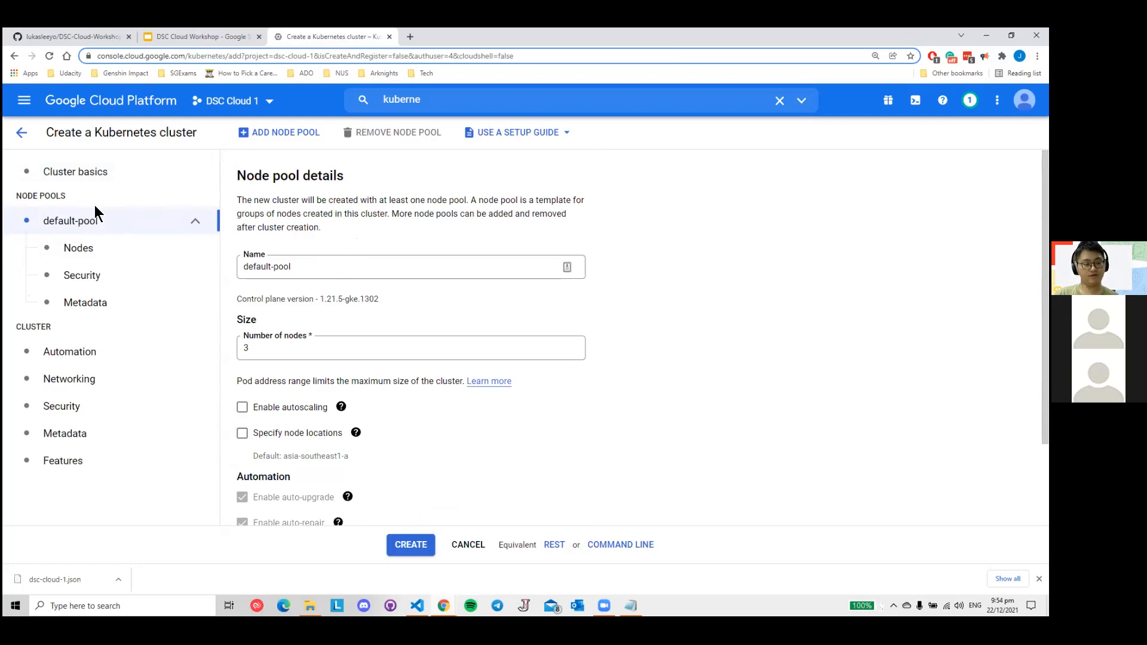
- Highlight the node pool heading and the default-pool name in the node pool details
{"action": "left_click_drag", "start_coordinate": [236, 174], "coordinate": [303, 190]}
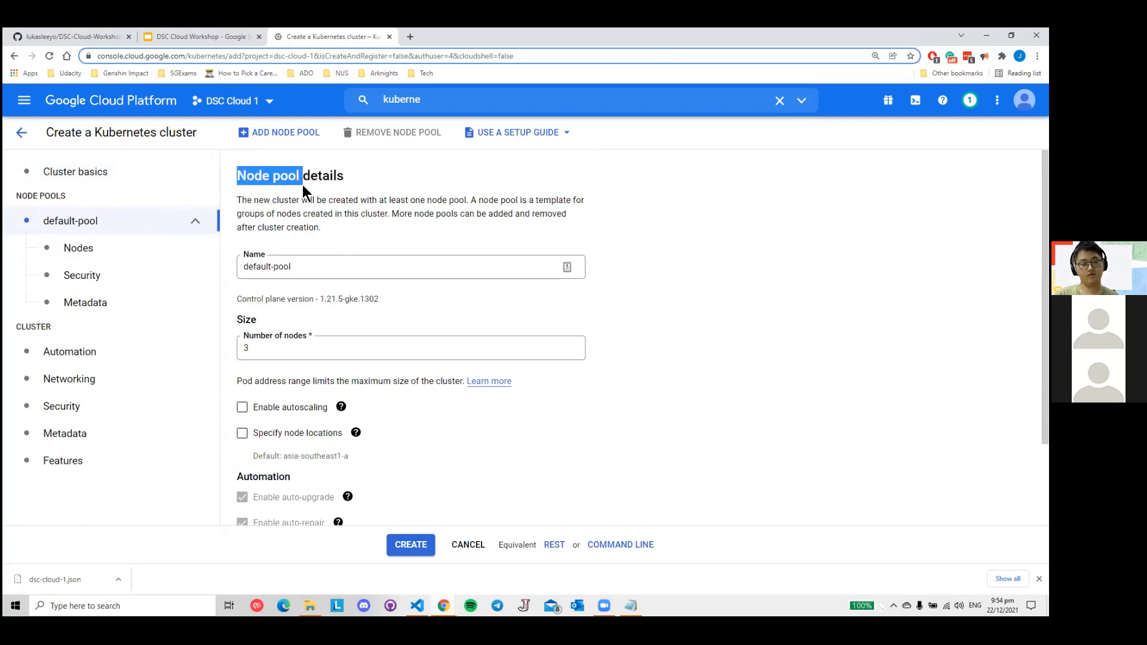
{"action": "left_click", "coordinate": [252, 178]}
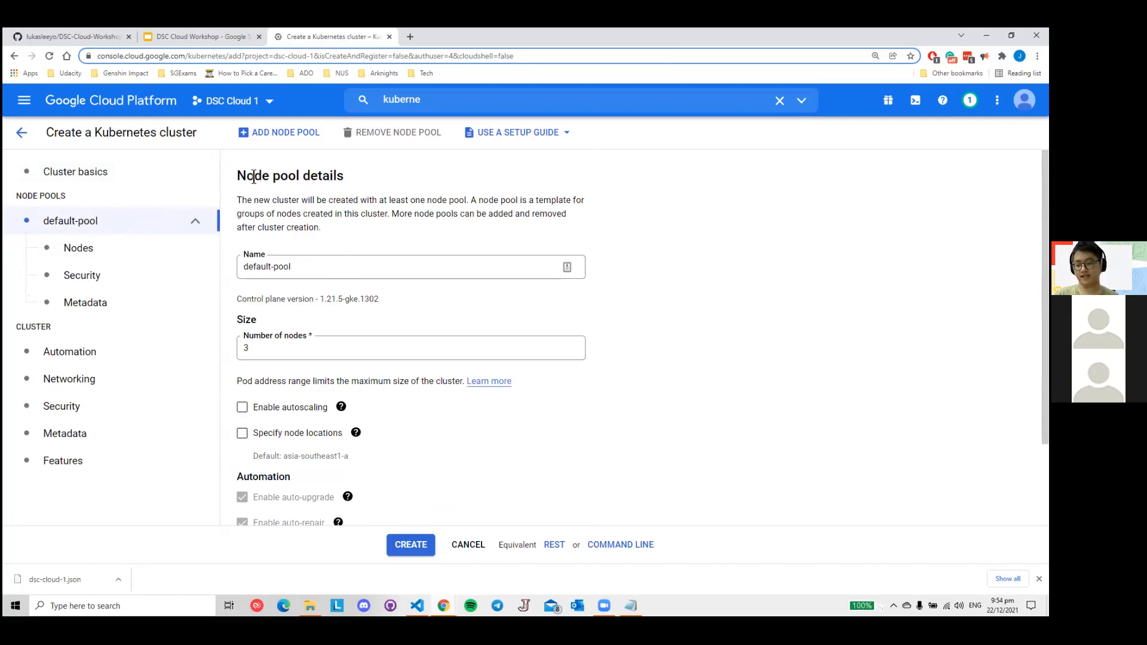
{"action": "left_click_drag", "start_coordinate": [234, 177], "coordinate": [298, 179]}
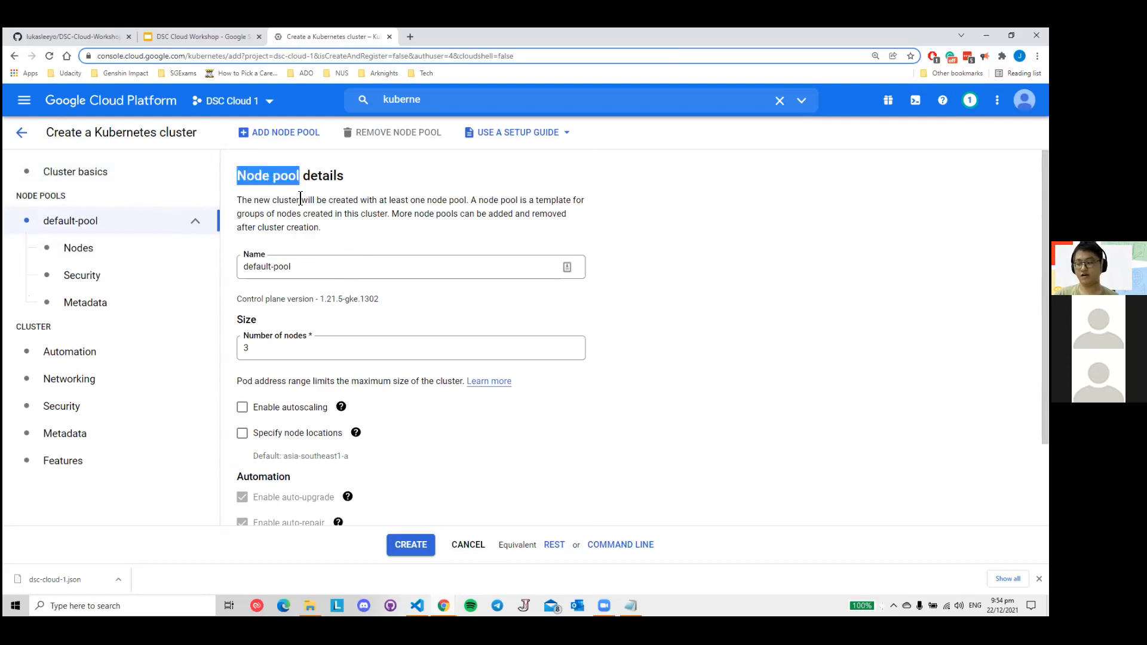
{"action": "left_click_drag", "start_coordinate": [307, 274], "coordinate": [230, 272]}
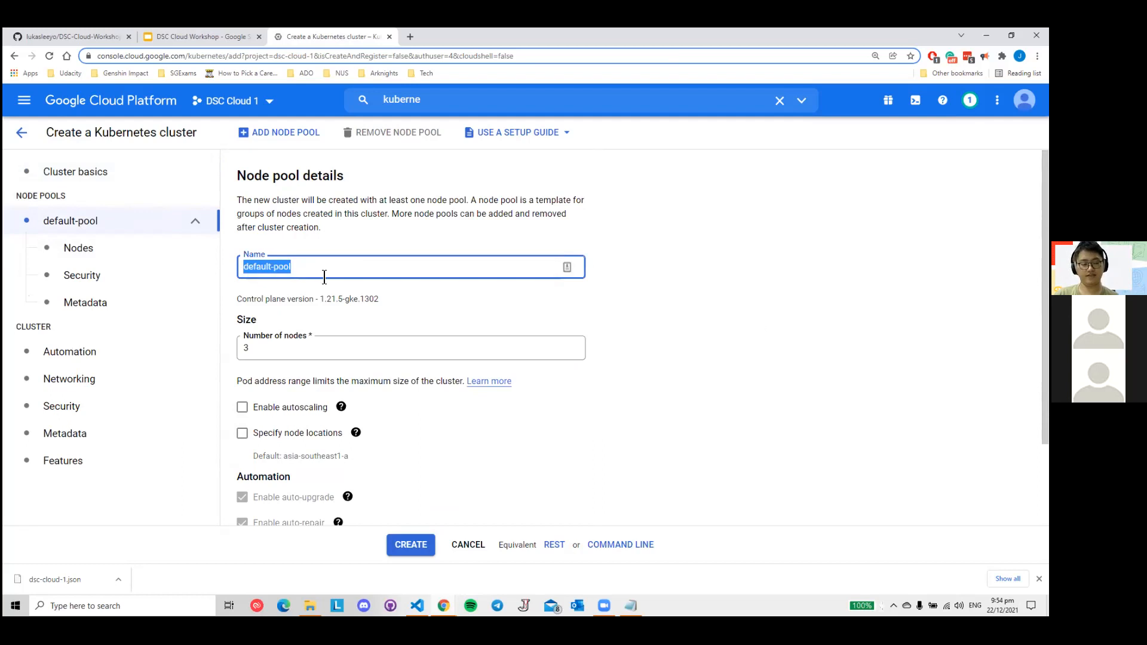
- Set the default pool's number of nodes to 1
{"action": "left_click", "coordinate": [292, 350]}
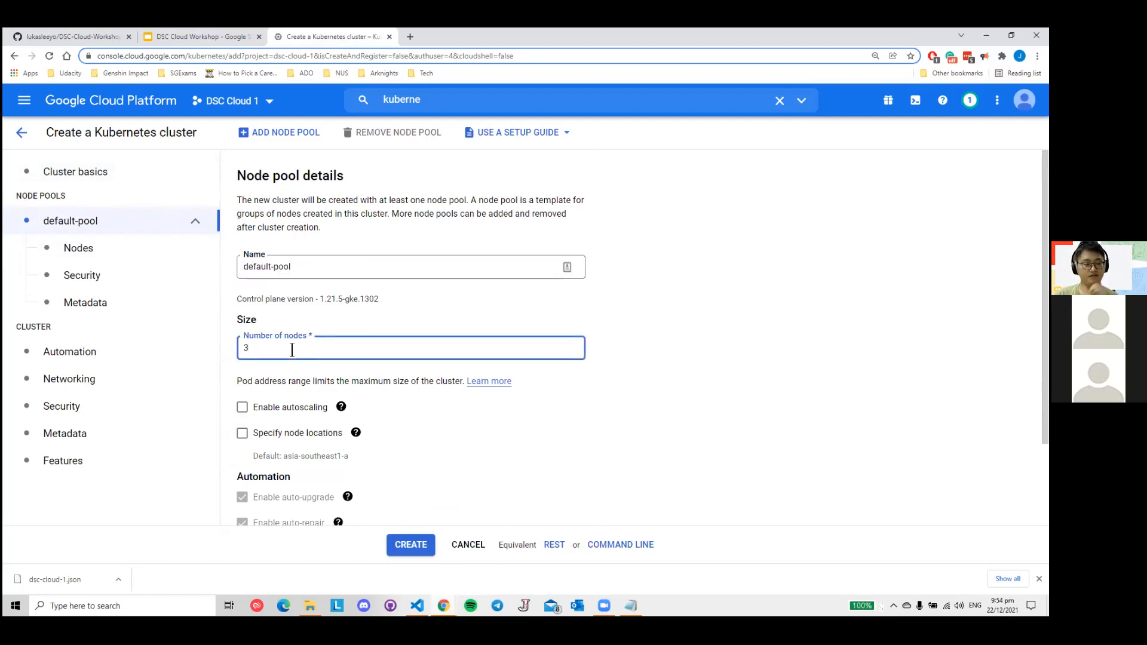
{"action": "key", "text": "BackSpace"}
{"action": "type", "text": "1"}
{"action": "left_click", "coordinate": [333, 329]}
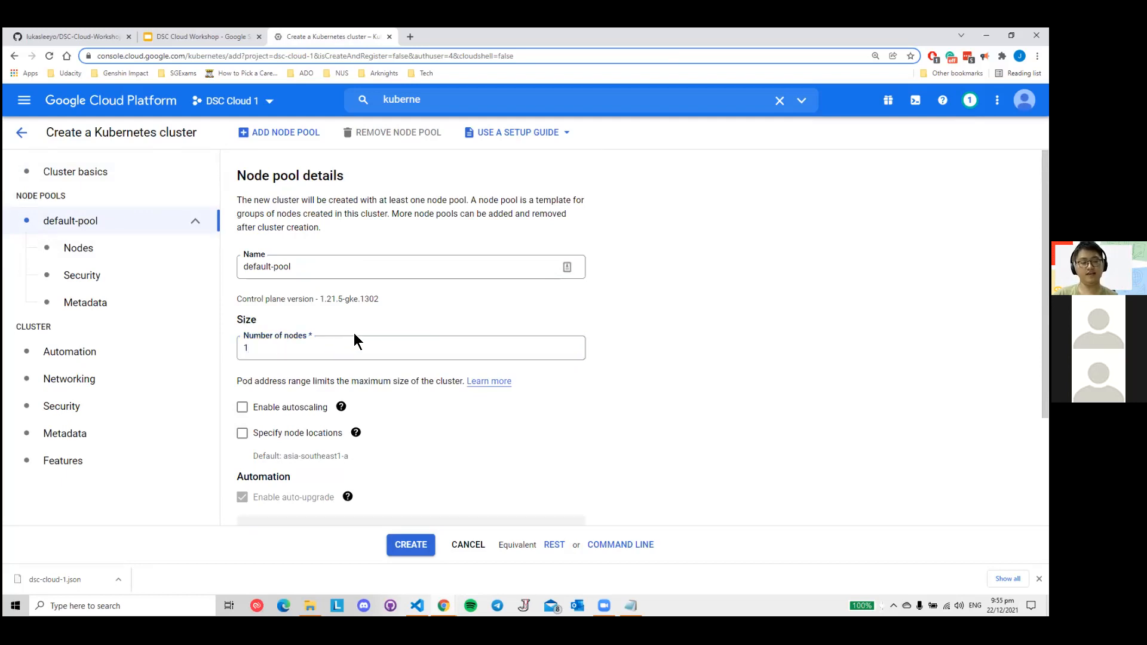
- Revisit the "VM Region" and "Limited quotas for Kubernetes Clusters" slides, and return to the node pool details
{"action": "left_click", "coordinate": [217, 38]}
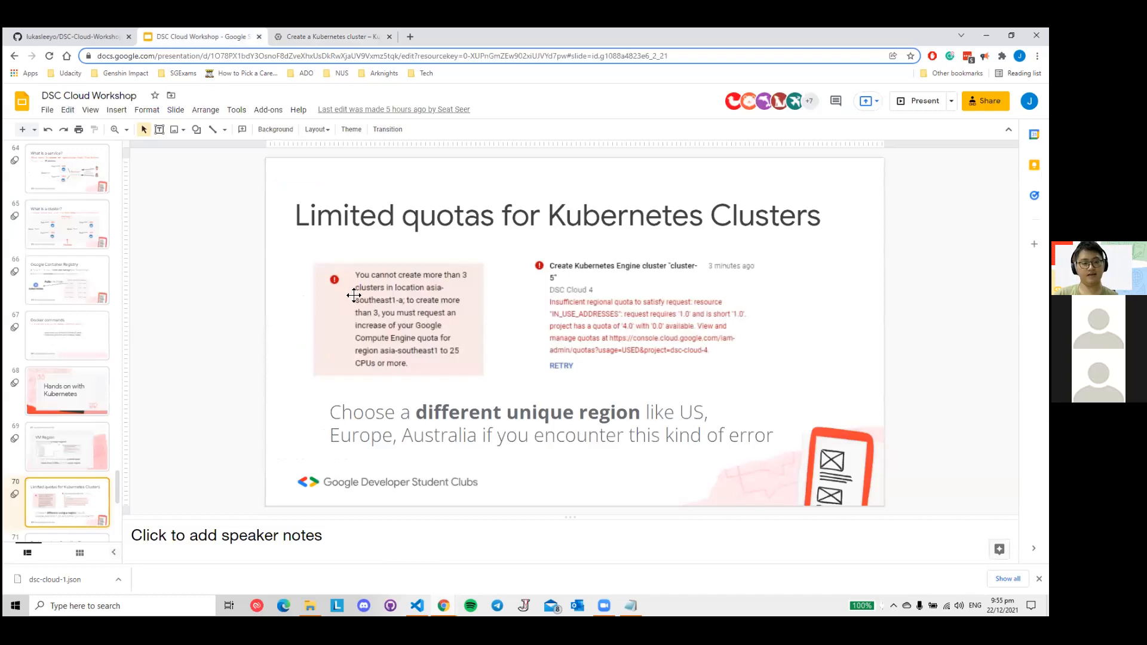
{"action": "left_click", "coordinate": [86, 439]}
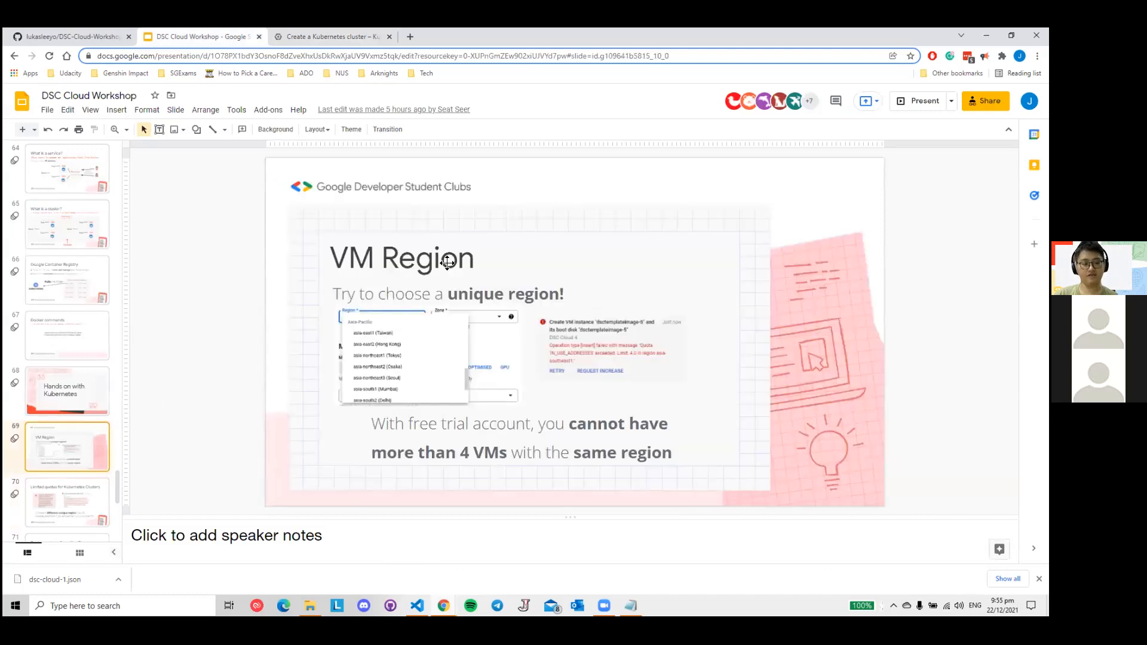
{"action": "left_click", "coordinate": [93, 497]}
{"action": "left_click", "coordinate": [338, 38]}
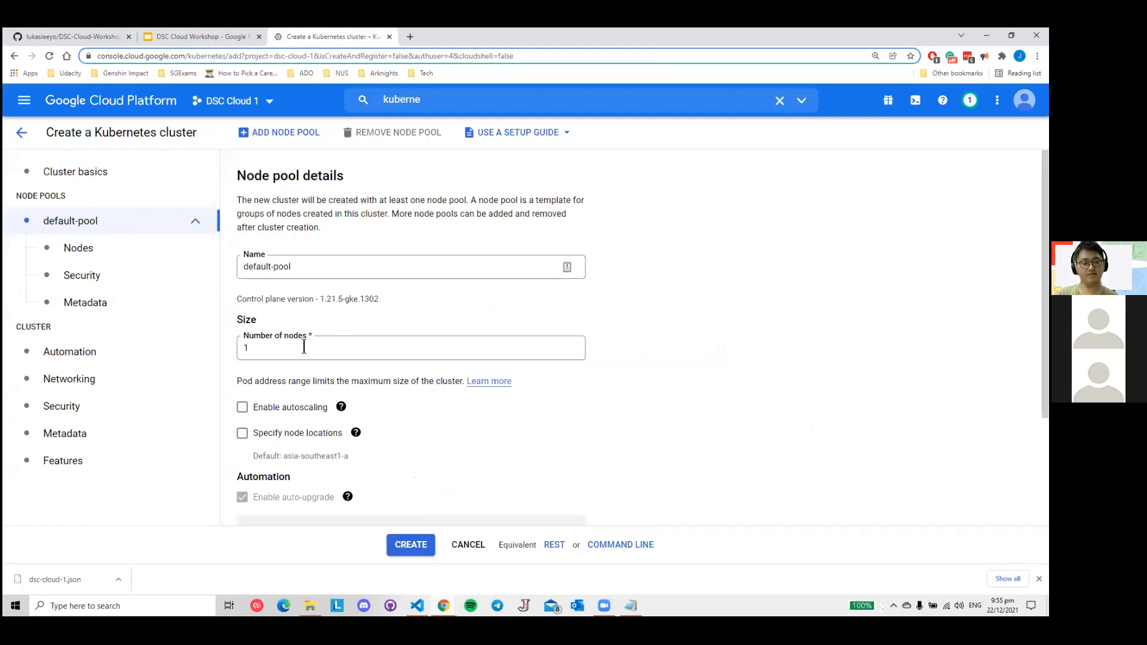
{"action": "left_click", "coordinate": [220, 43]}
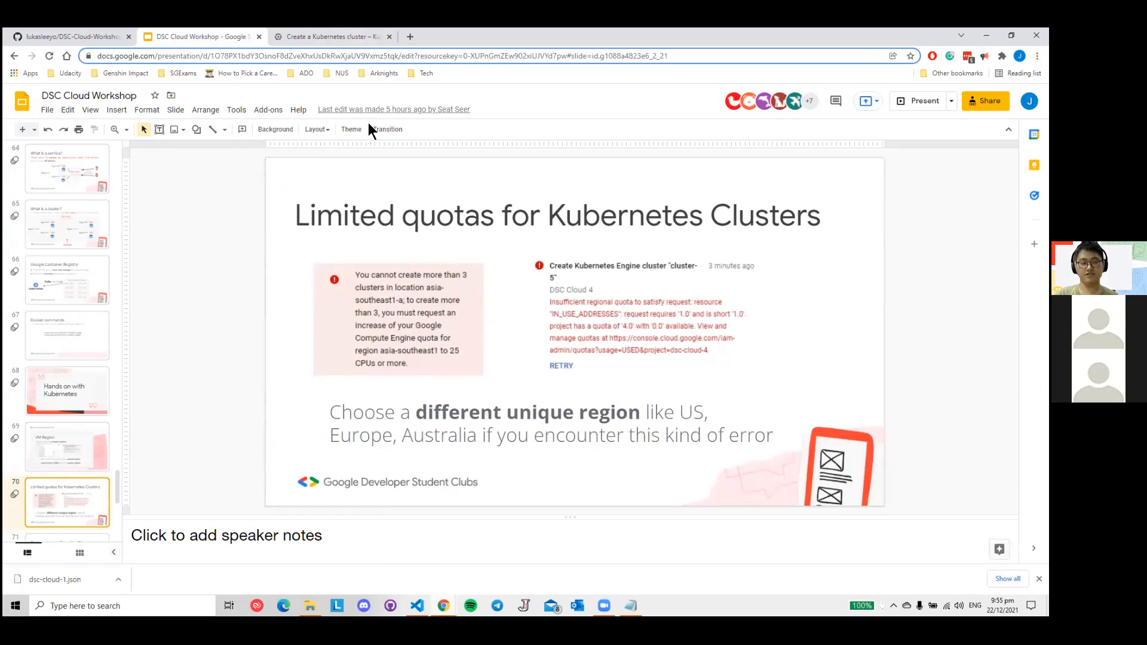
{"action": "left_click", "coordinate": [343, 40]}
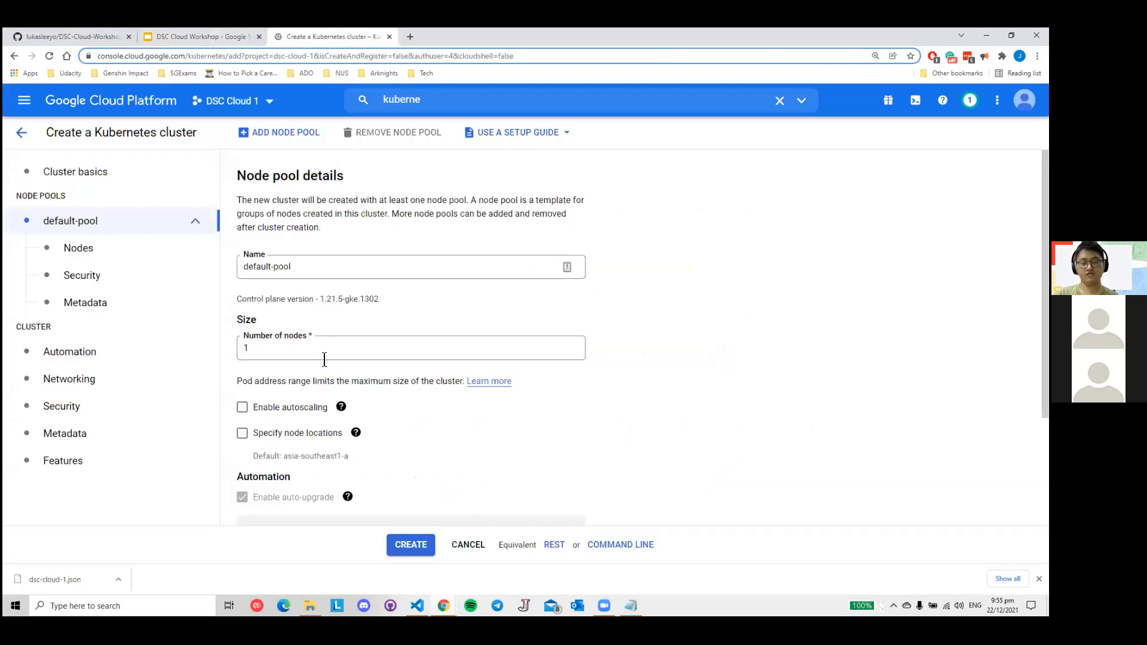
{"action": "left_click", "coordinate": [206, 37]}
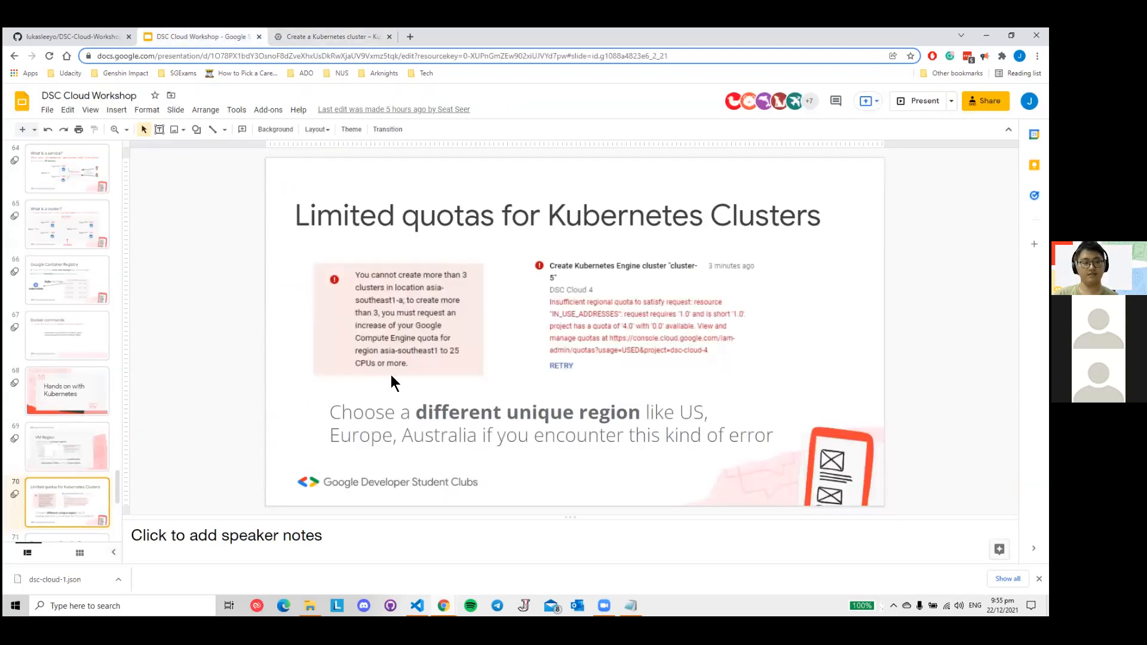
{"action": "left_click", "coordinate": [348, 37]}
- Review the default pool's node count, autoscaling, automation and surge upgrade settings
{"action": "left_click", "coordinate": [290, 352]}
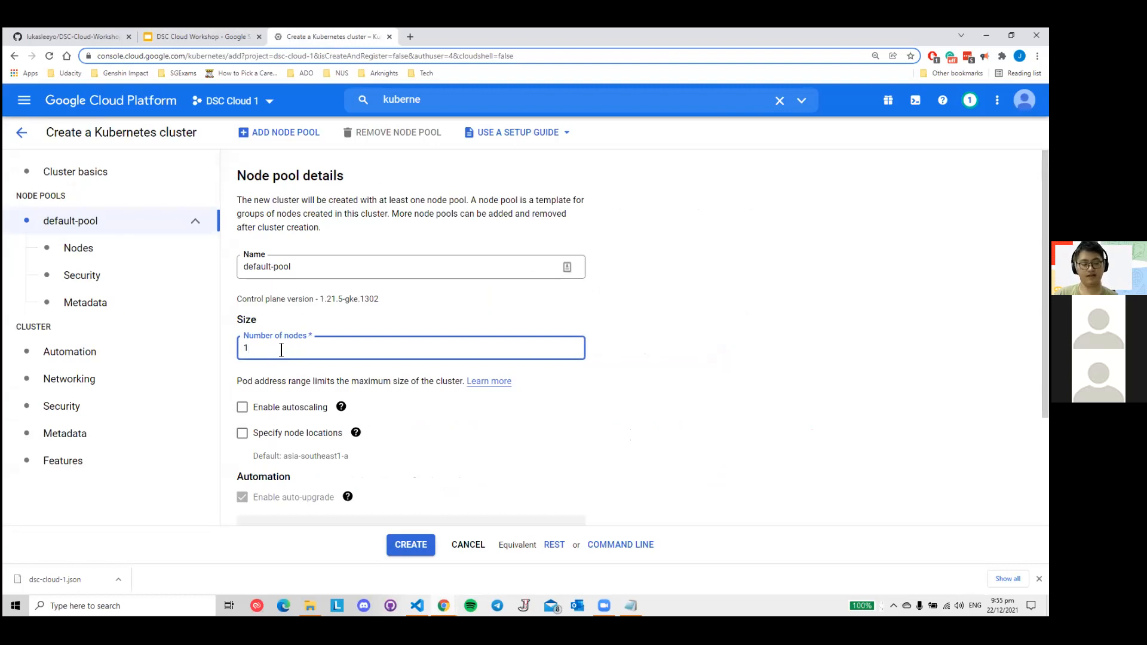
{"action": "scroll", "coordinate": [300, 338], "scroll_direction": "down", "scroll_amount": 1}
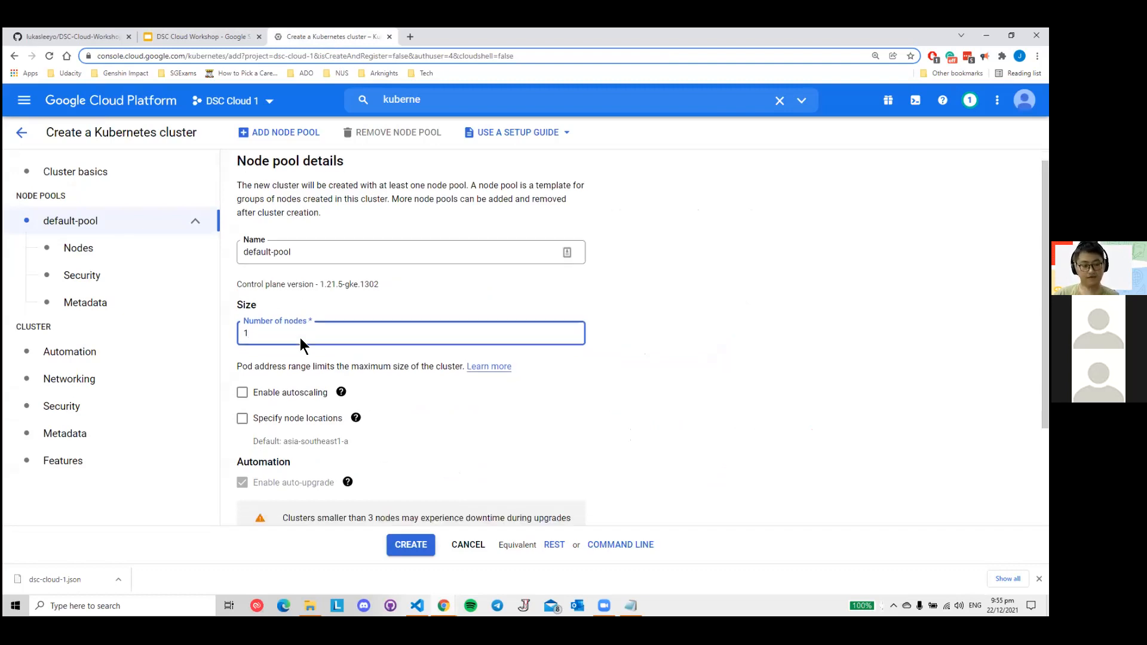
{"action": "scroll", "coordinate": [315, 324], "scroll_direction": "down", "scroll_amount": 1}
{"action": "scroll", "coordinate": [292, 309], "scroll_direction": "down", "scroll_amount": 1}
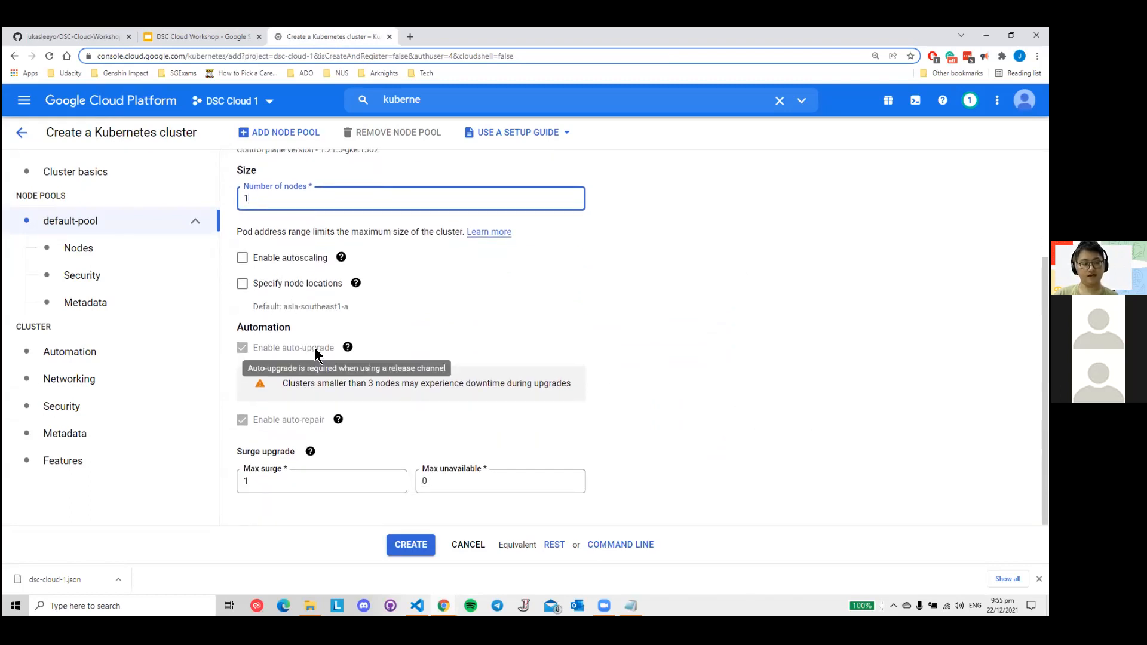
{"action": "scroll", "coordinate": [344, 338], "scroll_direction": "up", "scroll_amount": 2}
{"action": "scroll", "coordinate": [358, 340], "scroll_direction": "up", "scroll_amount": 1}
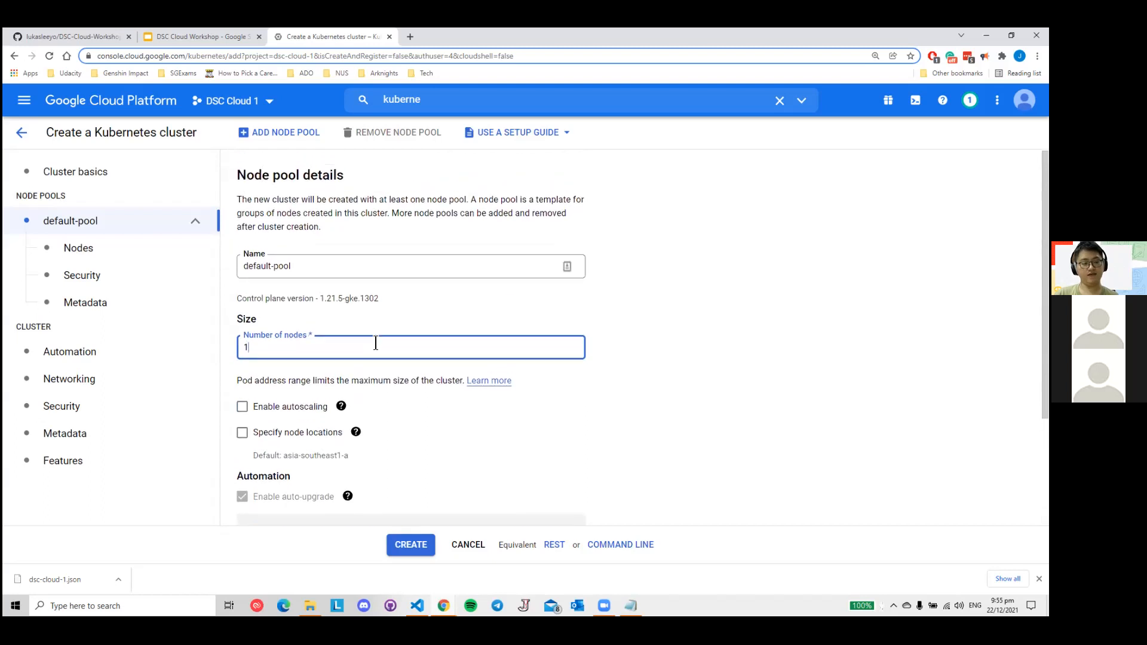
- Recheck the cluster basics, including location type, zone and release channel, and the default pool's size settings
{"action": "left_click", "coordinate": [119, 175]}
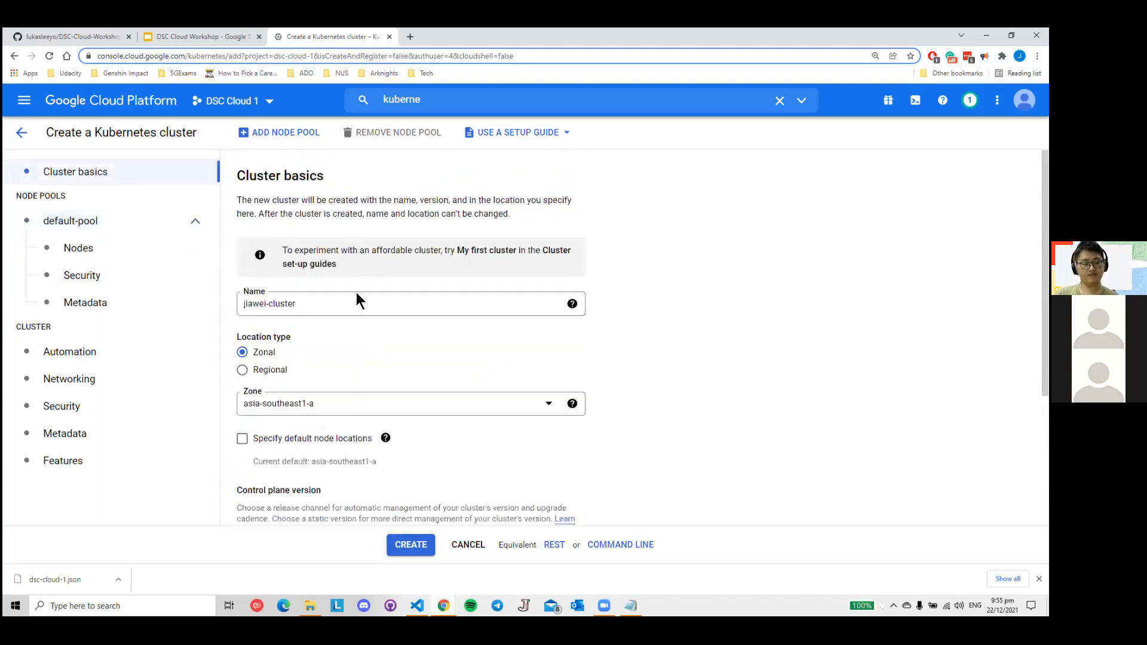
{"action": "scroll", "coordinate": [356, 299], "scroll_direction": "down", "scroll_amount": 1}
{"action": "scroll", "coordinate": [307, 287], "scroll_direction": "down", "scroll_amount": 1}
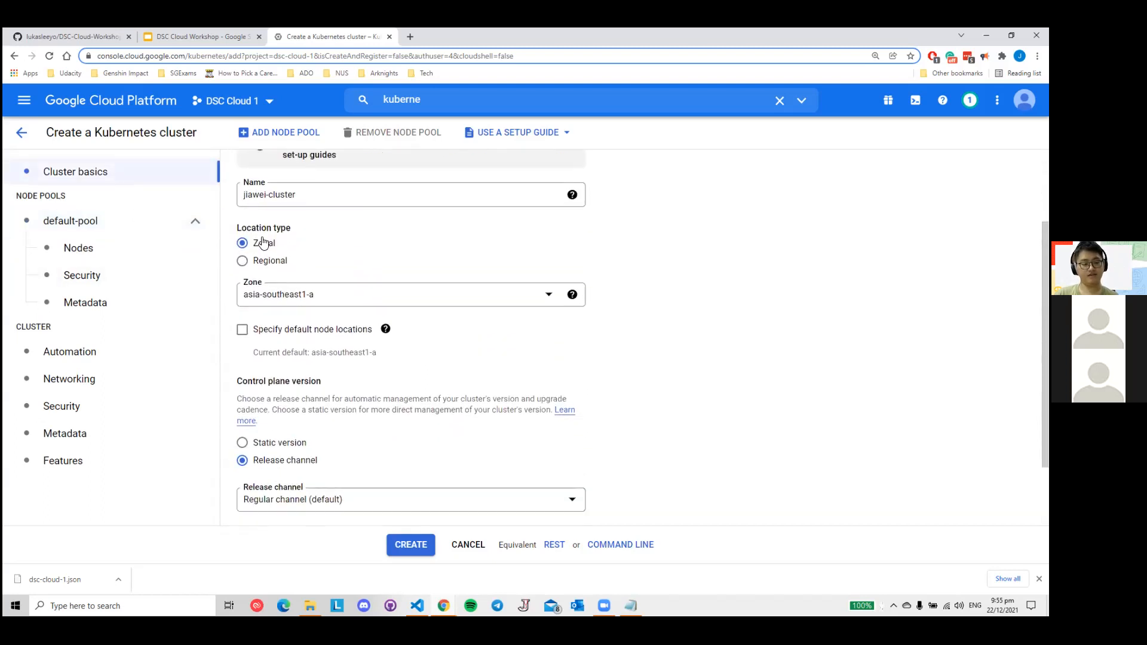
{"action": "scroll", "coordinate": [321, 320], "scroll_direction": "down", "scroll_amount": 1}
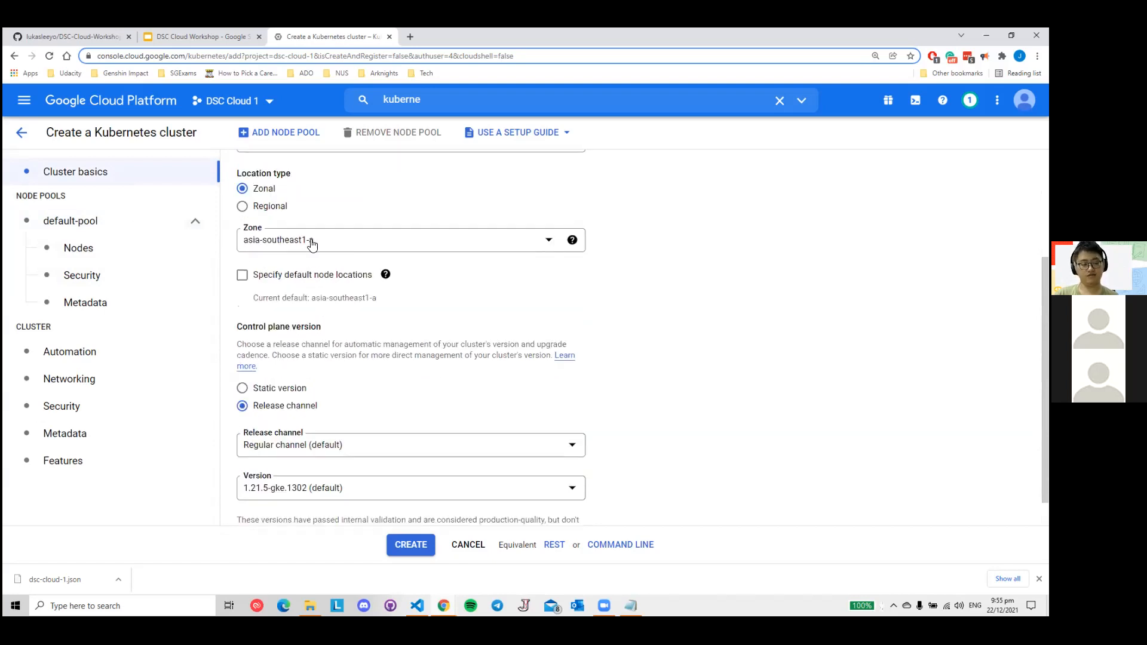
{"action": "left_click", "coordinate": [121, 231]}
{"action": "left_click", "coordinate": [277, 350]}
{"action": "scroll", "coordinate": [535, 367], "scroll_direction": "down", "scroll_amount": 2}
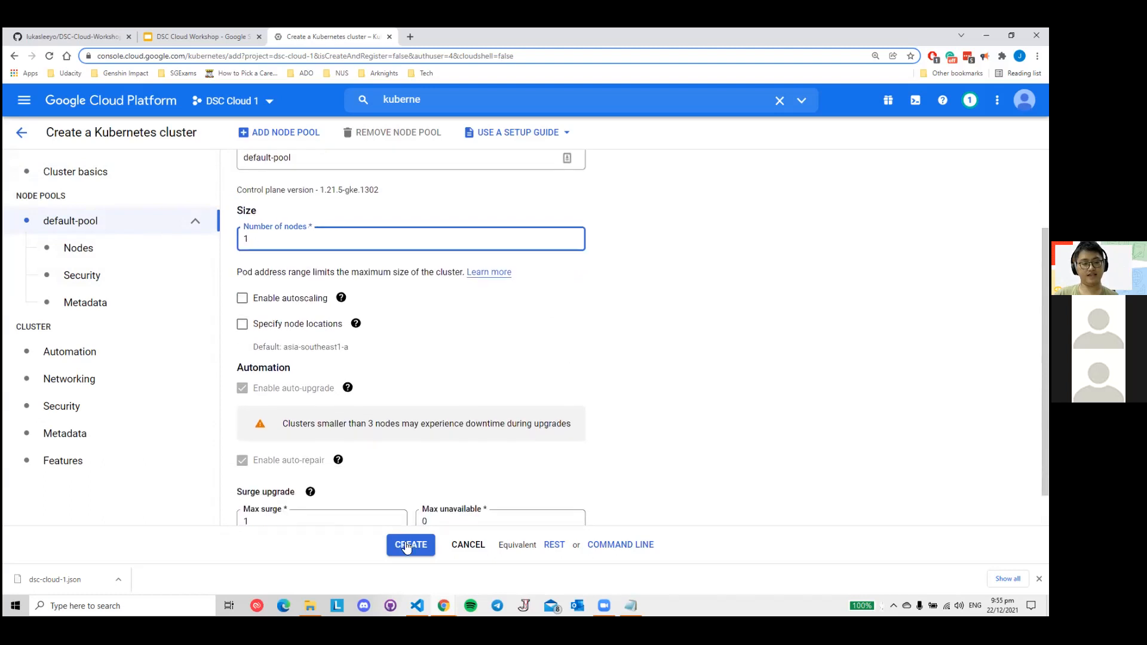
{"action": "scroll", "coordinate": [665, 379], "scroll_direction": "up", "scroll_amount": 2}
- Check the cluster's name, zone and node pool once more, and create the Kubernetes cluster
{"action": "left_click", "coordinate": [114, 173]}
{"action": "scroll", "coordinate": [294, 285], "scroll_direction": "down", "scroll_amount": 1}
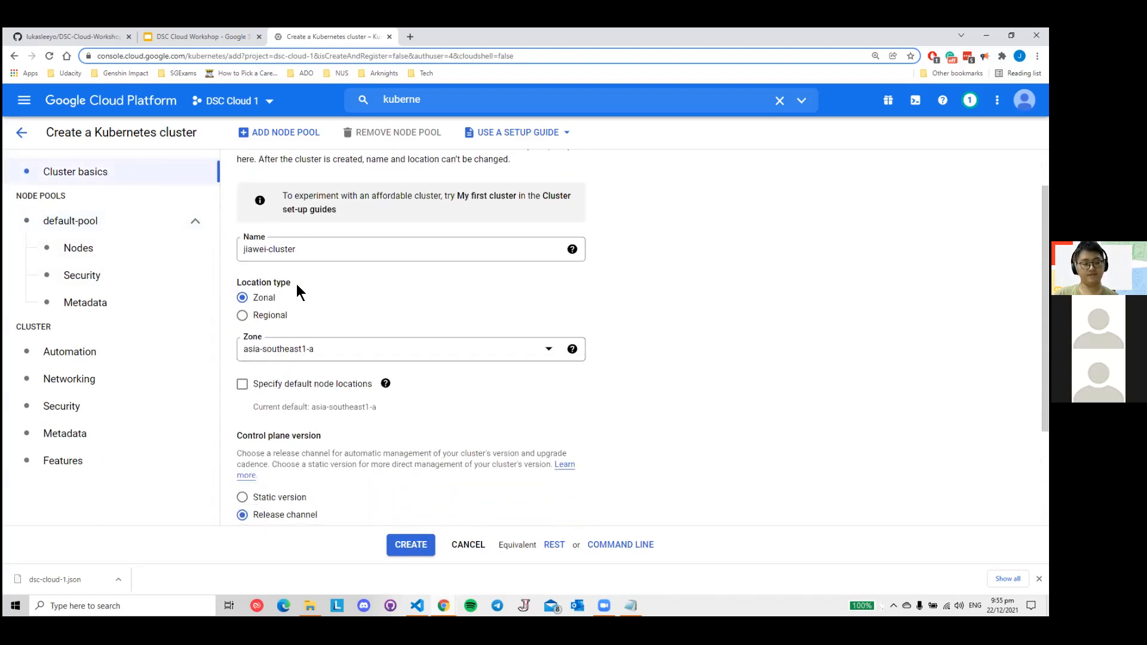
{"action": "left_click", "coordinate": [318, 249]}
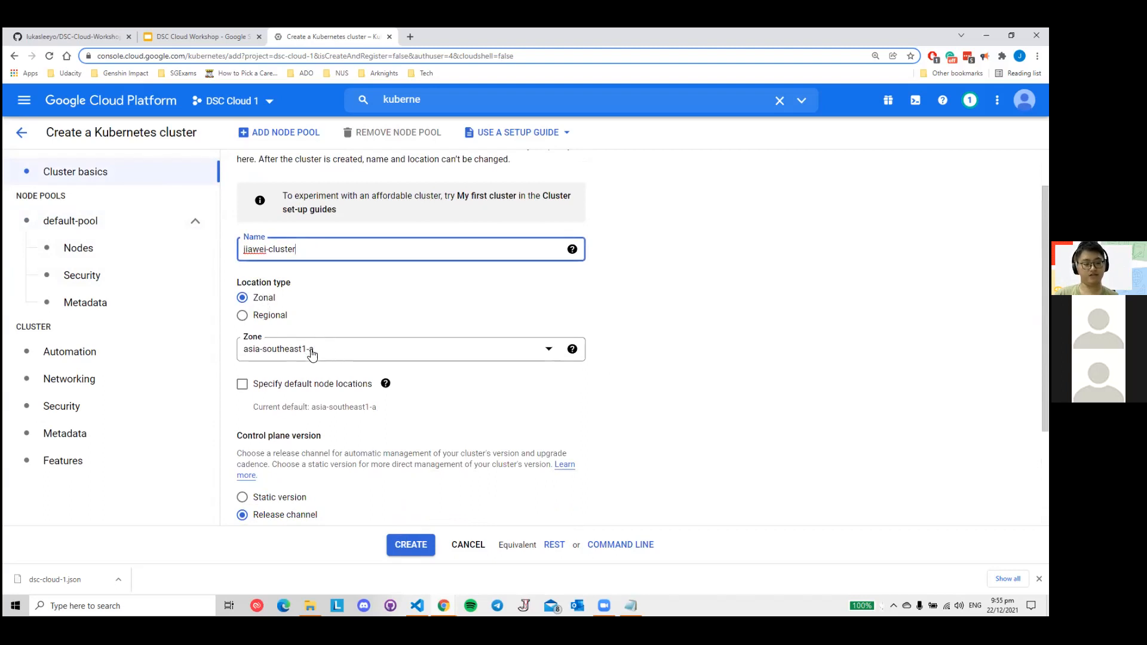
{"action": "scroll", "coordinate": [323, 348], "scroll_direction": "down", "scroll_amount": 1}
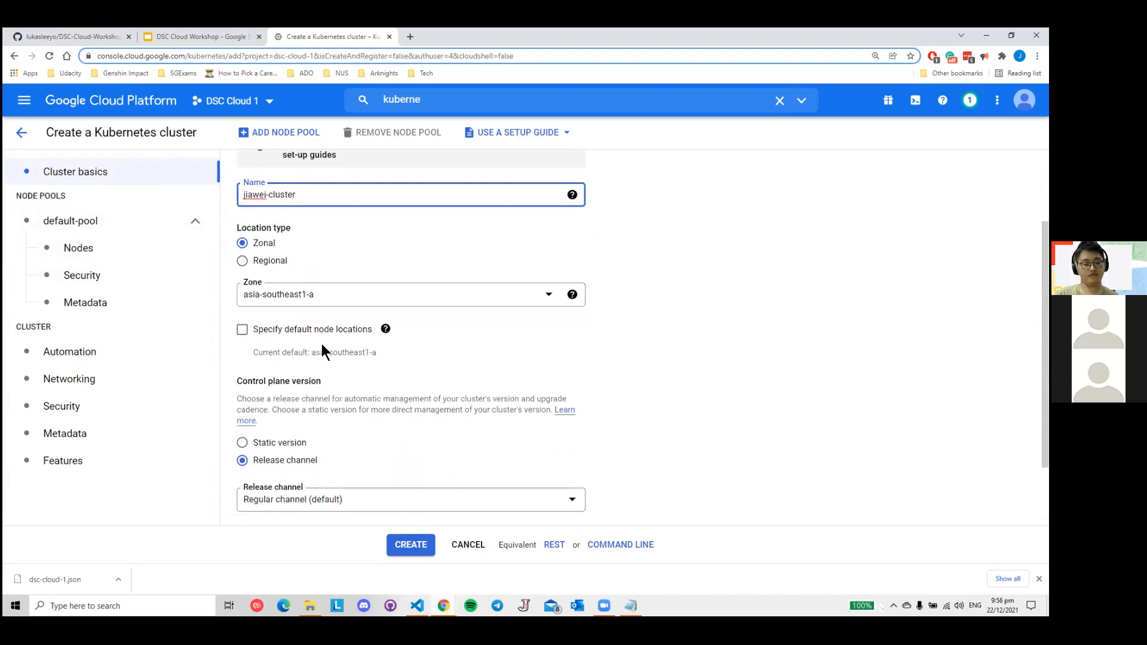
{"action": "left_click", "coordinate": [113, 222]}
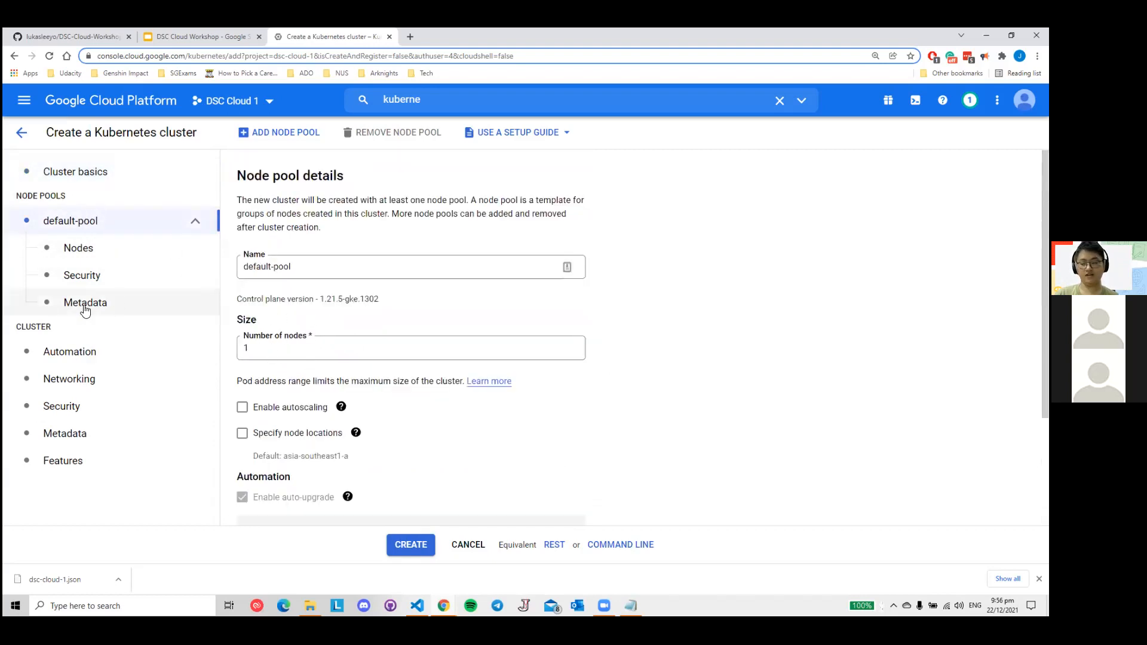
{"action": "left_click", "coordinate": [409, 551]}
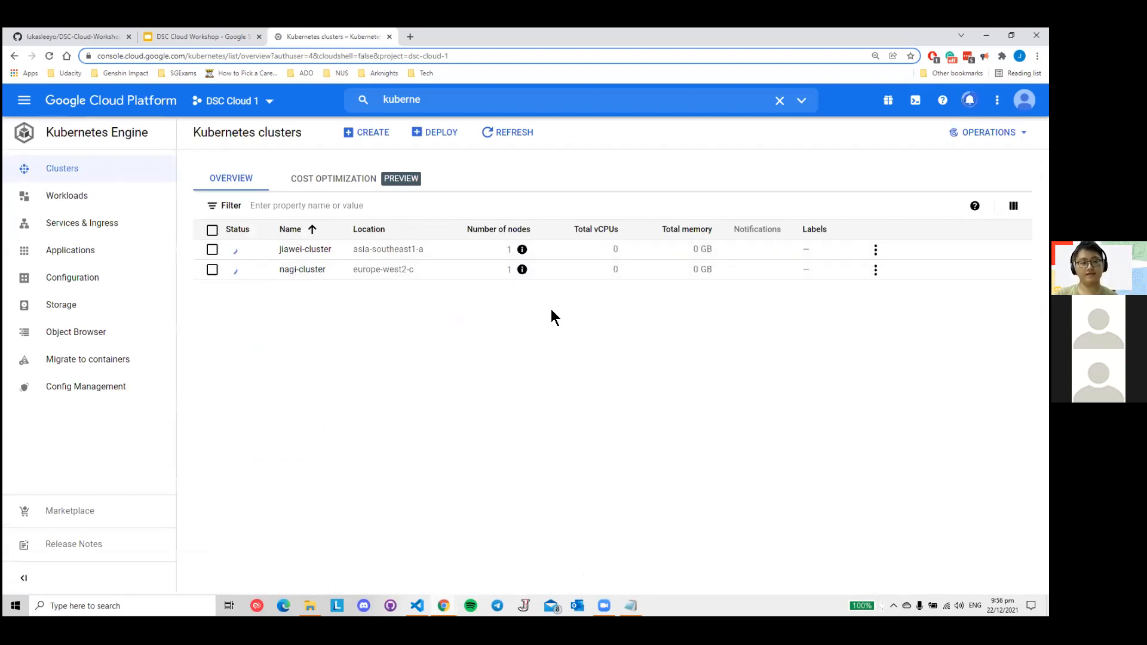
- Activate Cloud Shell for the project, reduce the terminal's height to reveal more of the cluster page, and dismiss the session details hint
{"action": "mouse_move", "coordinate": [522, 270]}
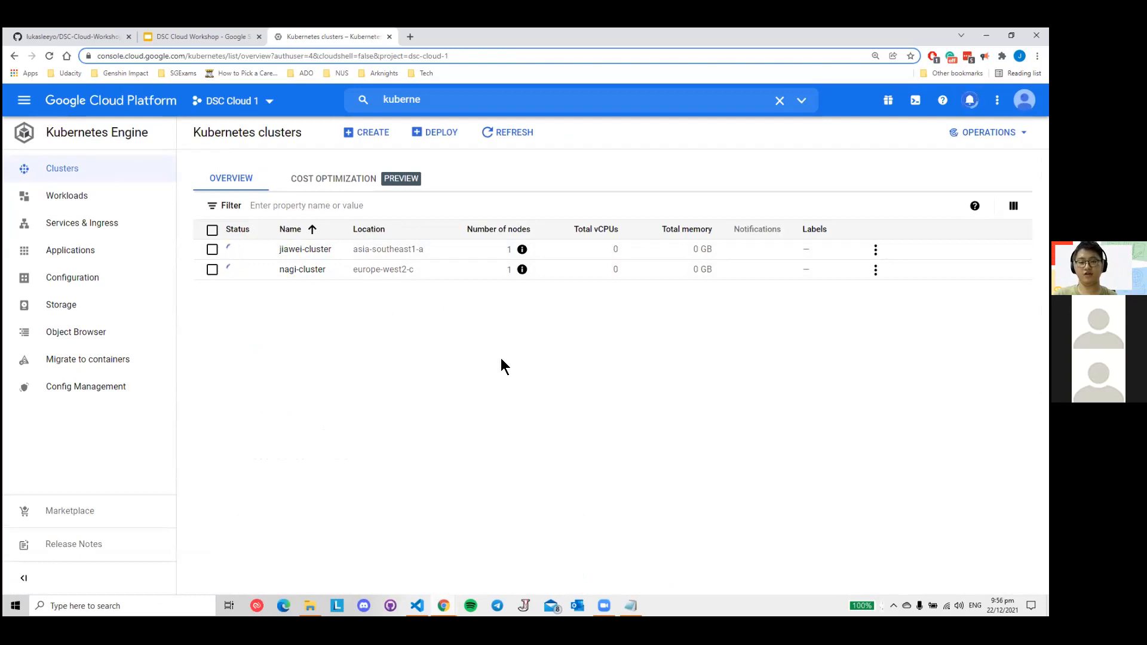
{"action": "left_click", "coordinate": [916, 102]}
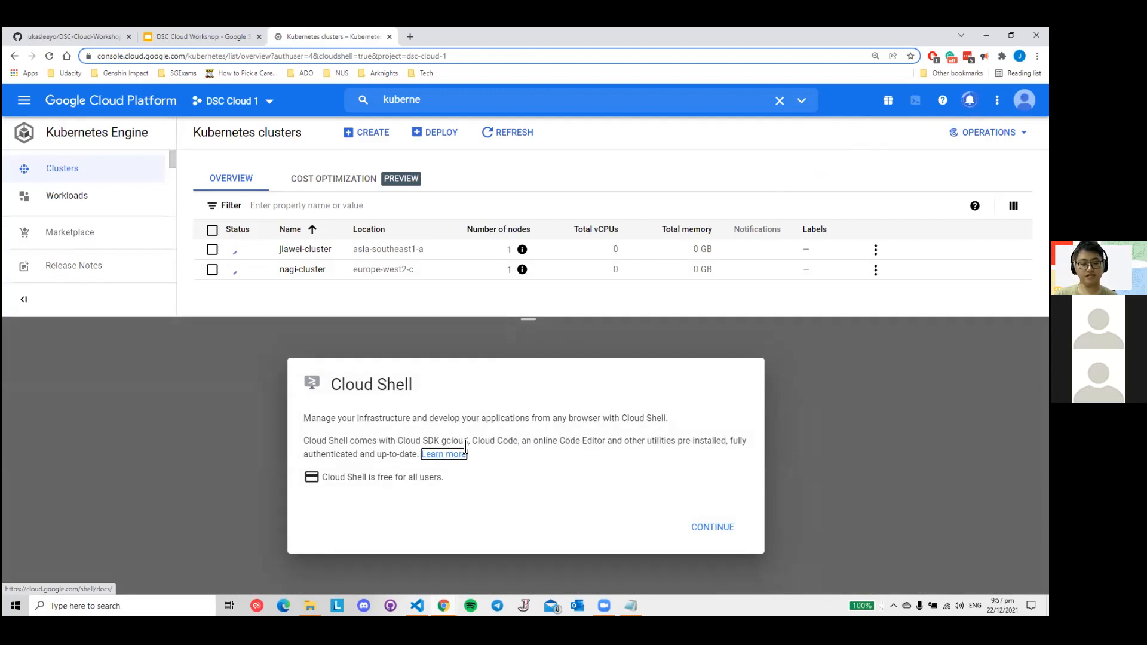
{"action": "left_click", "coordinate": [712, 526]}
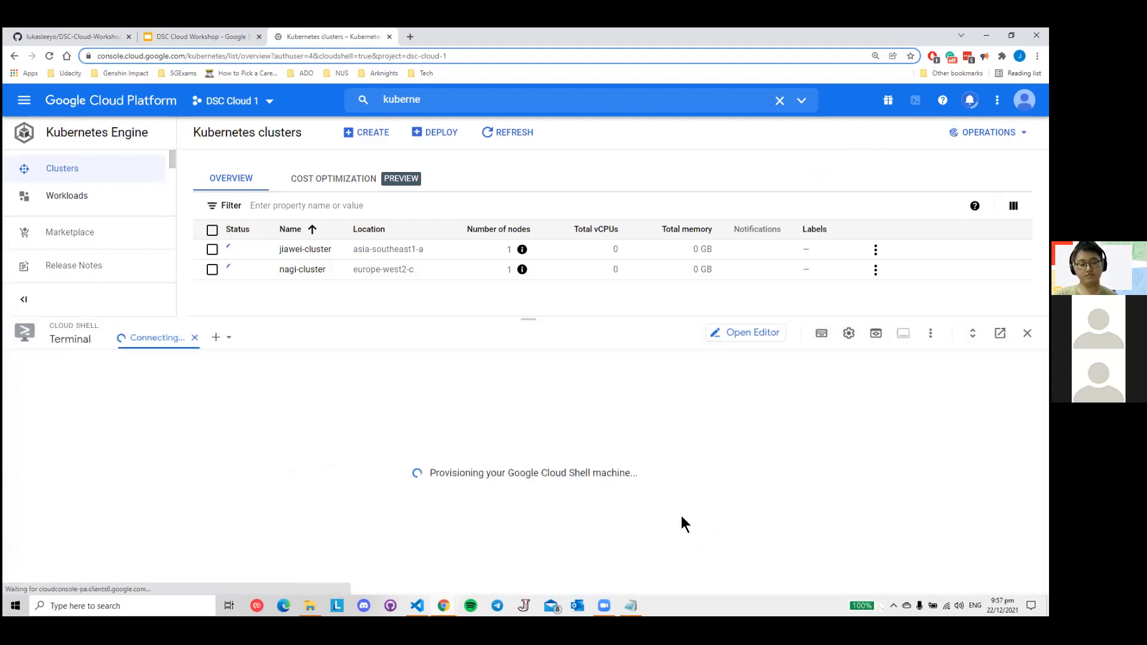
{"action": "left_click_drag", "start_coordinate": [529, 319], "coordinate": [529, 365]}
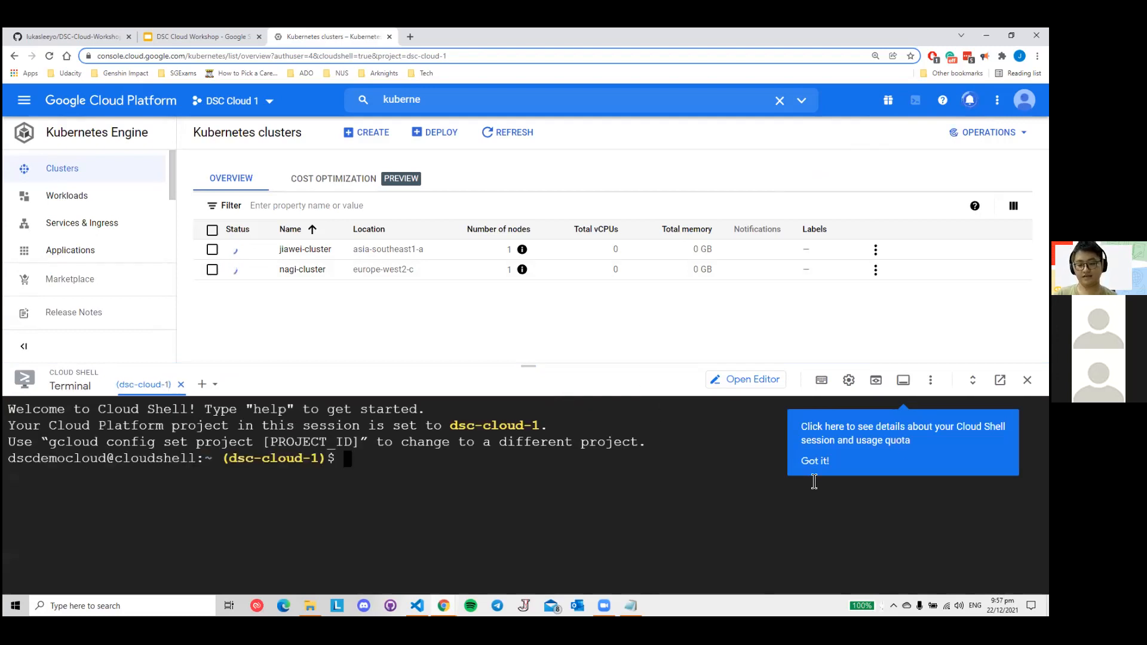
{"action": "left_click", "coordinate": [814, 464]}
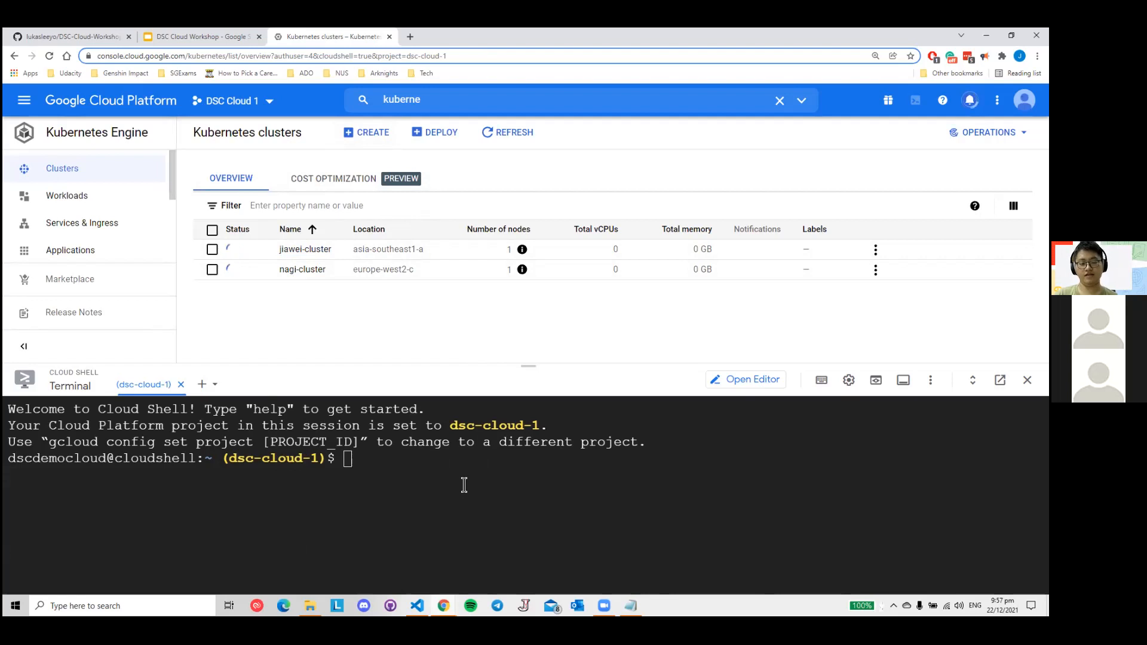
- Revisit the "What is deployment?" slide in the workshop deck, and open the "Hands on with Kubernetes" slide
{"action": "left_click", "coordinate": [203, 36]}
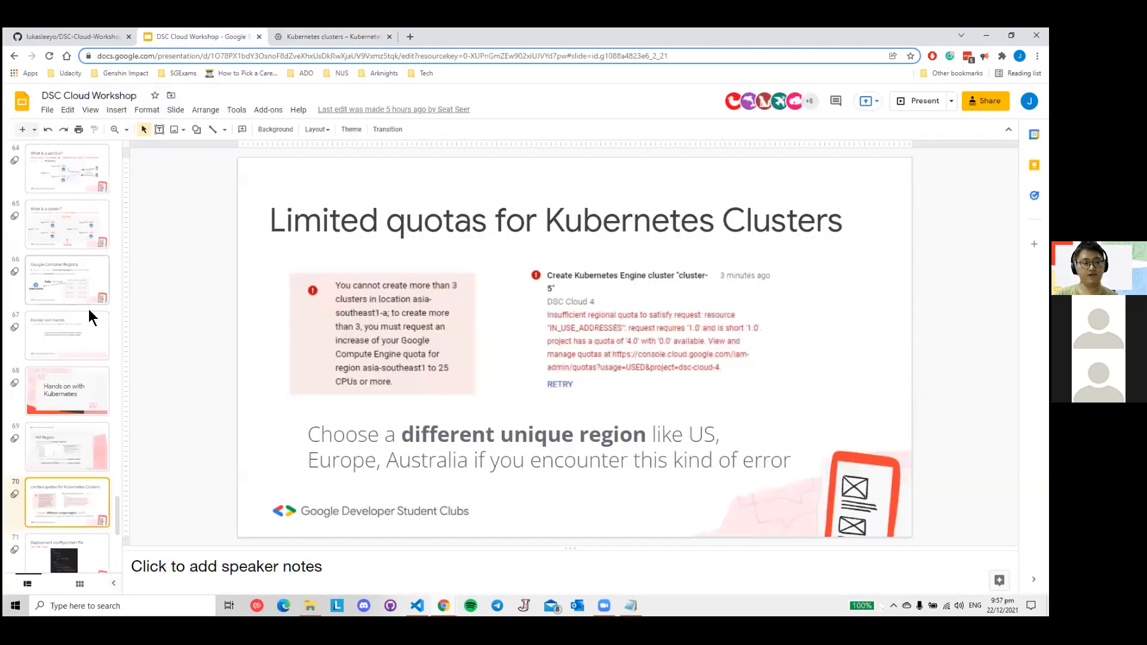
{"action": "scroll", "coordinate": [70, 321], "scroll_direction": "up", "scroll_amount": 3}
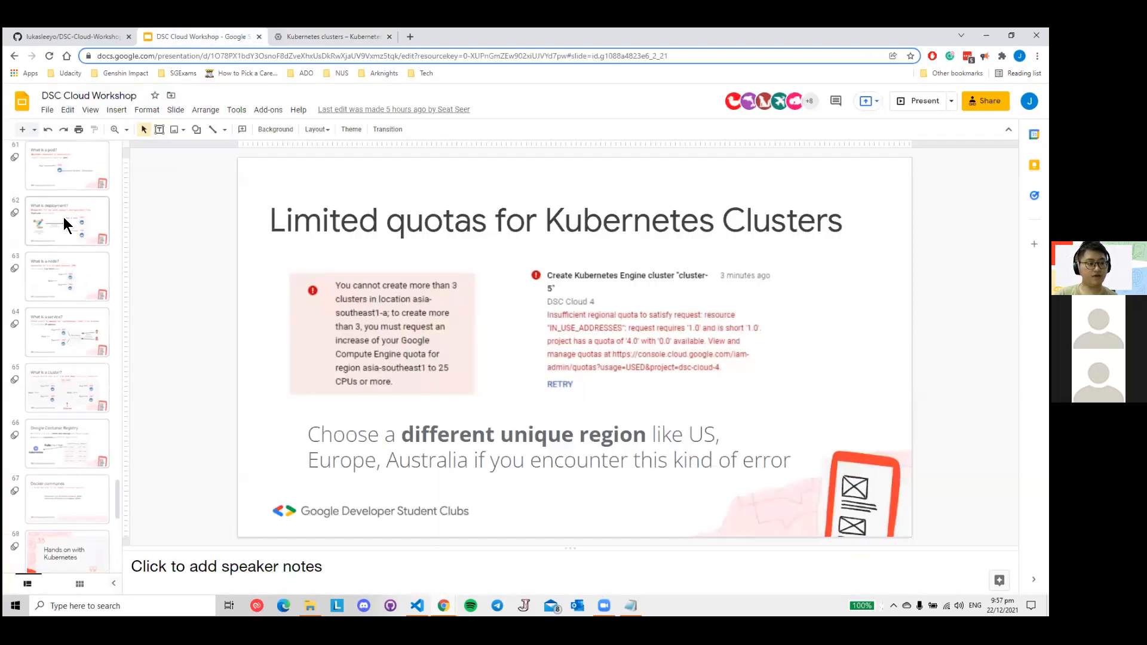
{"action": "left_click", "coordinate": [63, 217]}
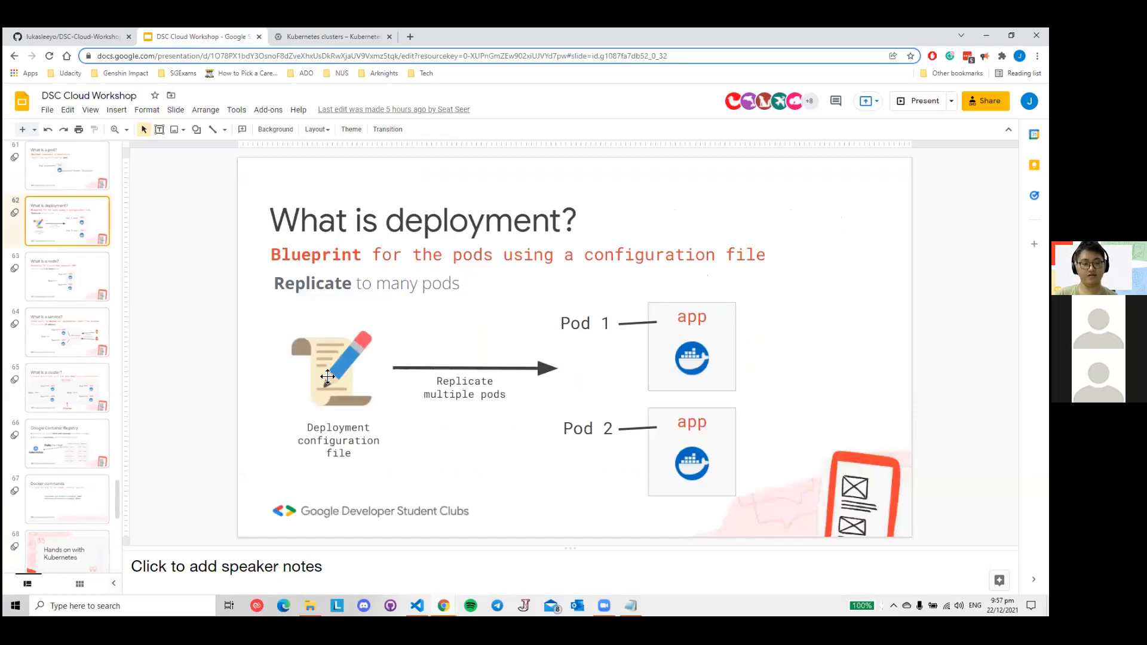
{"action": "key", "text": "Down"}
{"action": "scroll", "coordinate": [84, 290], "scroll_direction": "up", "scroll_amount": 2}
{"action": "left_click", "coordinate": [74, 332]}
{"action": "scroll", "coordinate": [73, 346], "scroll_direction": "down", "scroll_amount": 4}
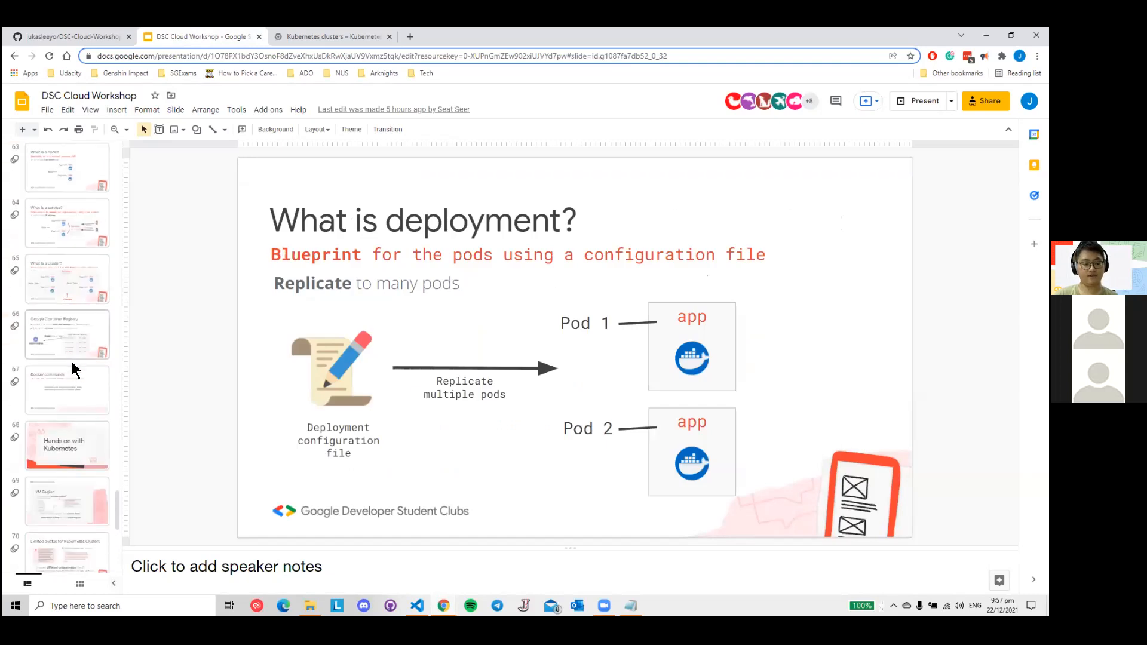
{"action": "left_click", "coordinate": [67, 465]}
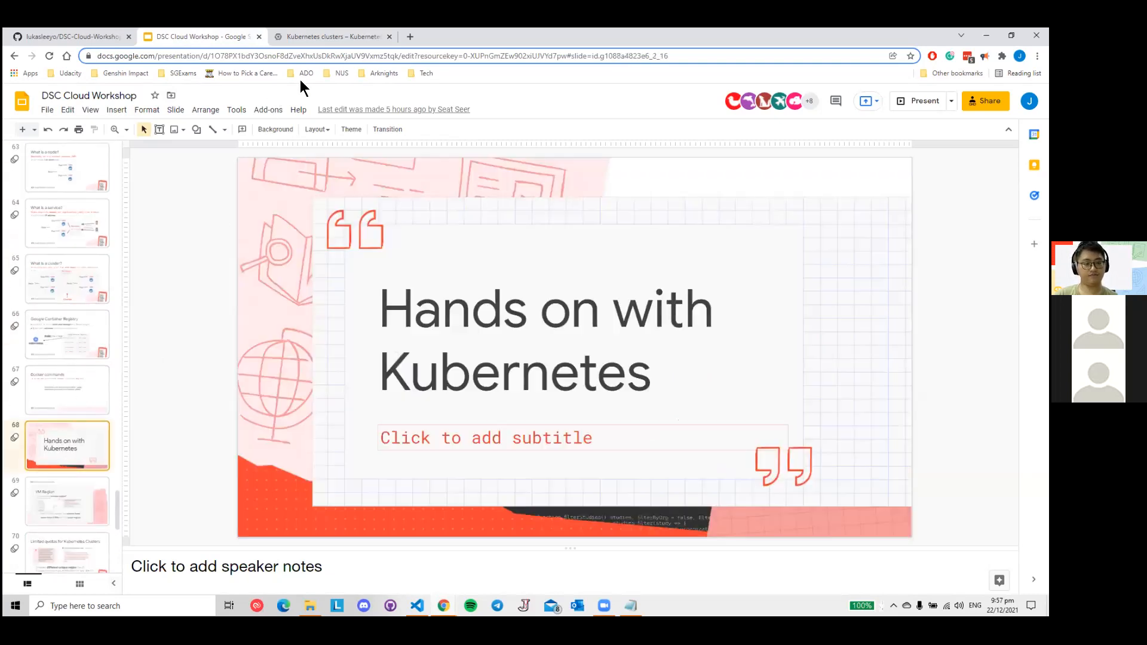
- Return to the Kubernetes clusters page, open the Cloud Shell Editor, and dismiss the full view hint
{"action": "left_click", "coordinate": [334, 37]}
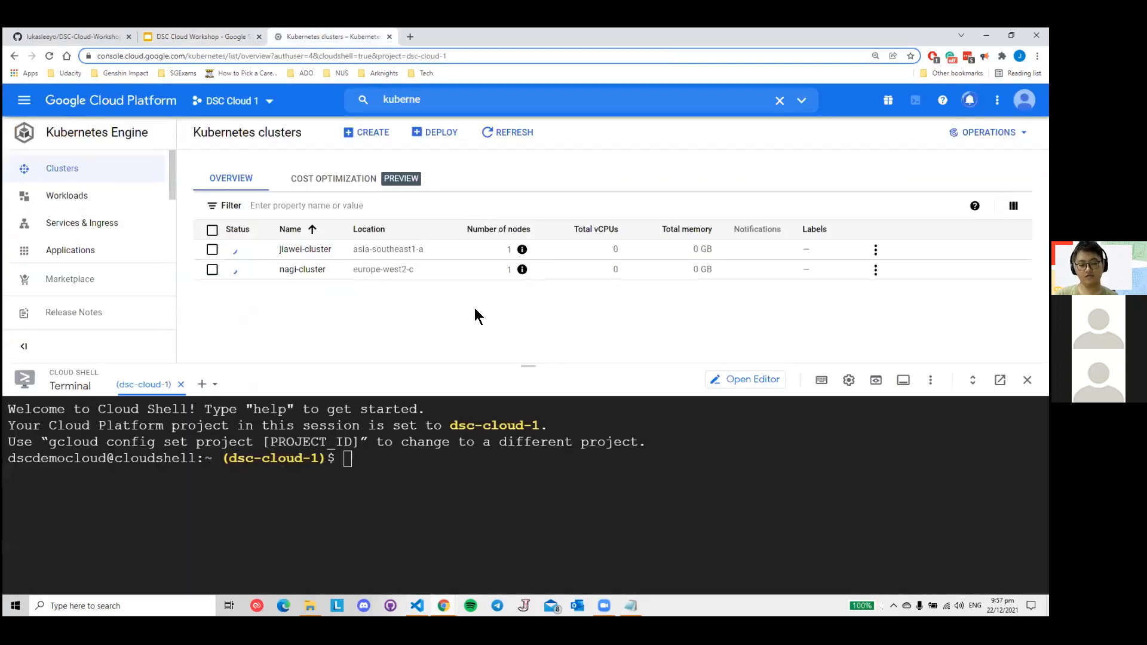
{"action": "left_click", "coordinate": [747, 388]}
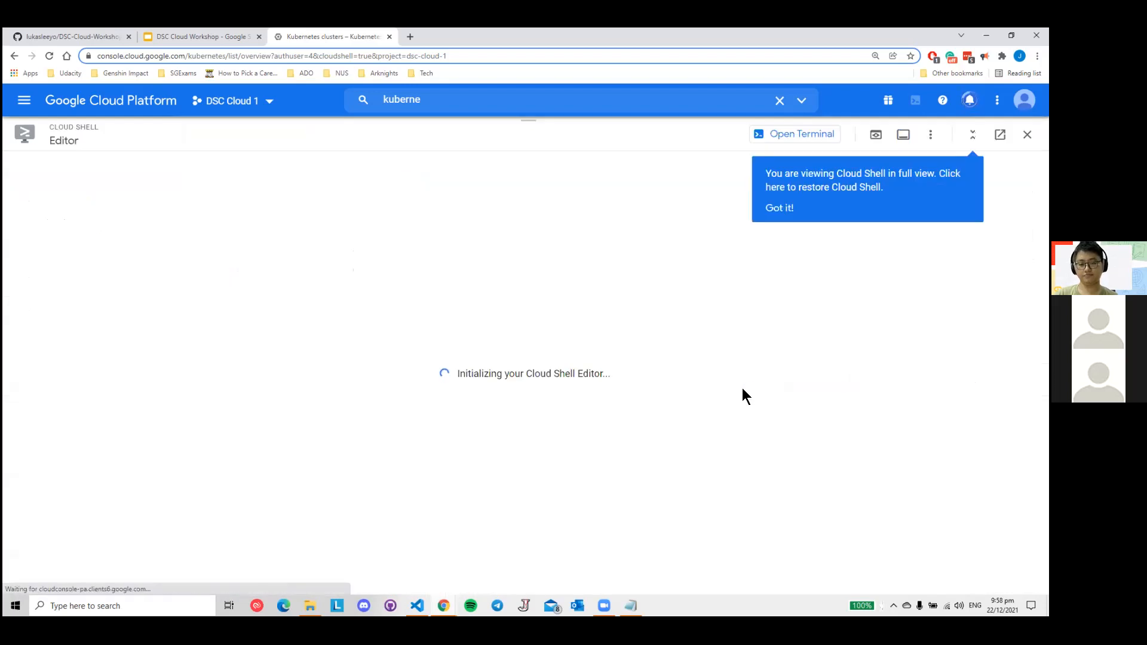
{"action": "left_click", "coordinate": [776, 209]}
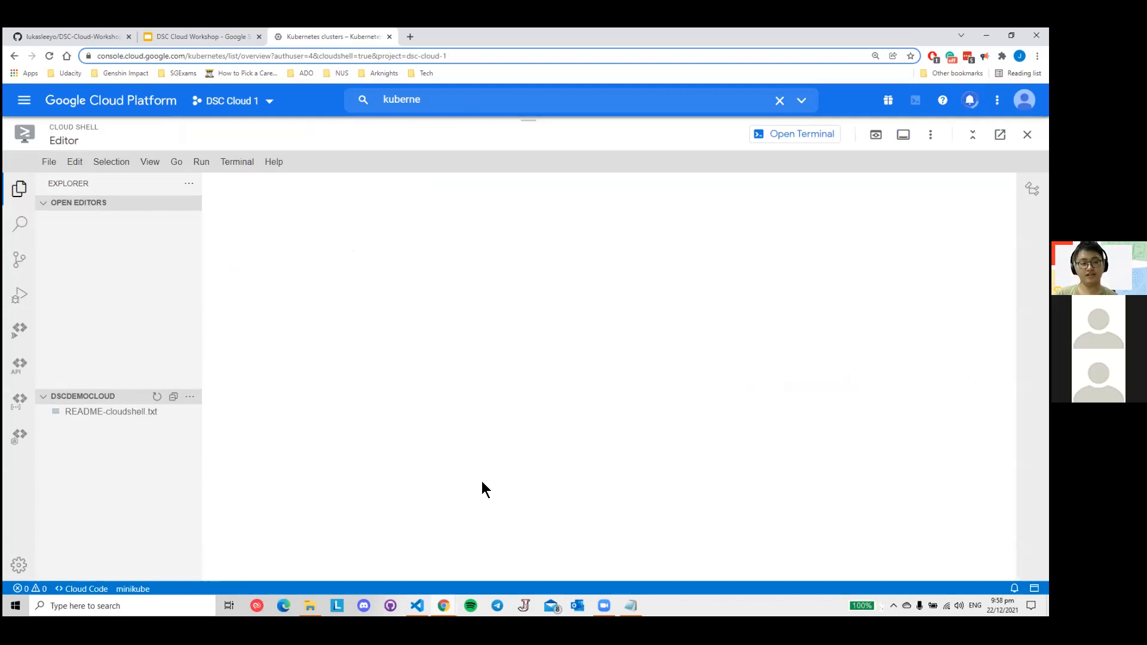
- Open a new dsc-cloud-1 terminal inside the Cloud Shell Editor, closing and reopening it once to demonstrate
{"action": "left_click", "coordinate": [239, 163]}
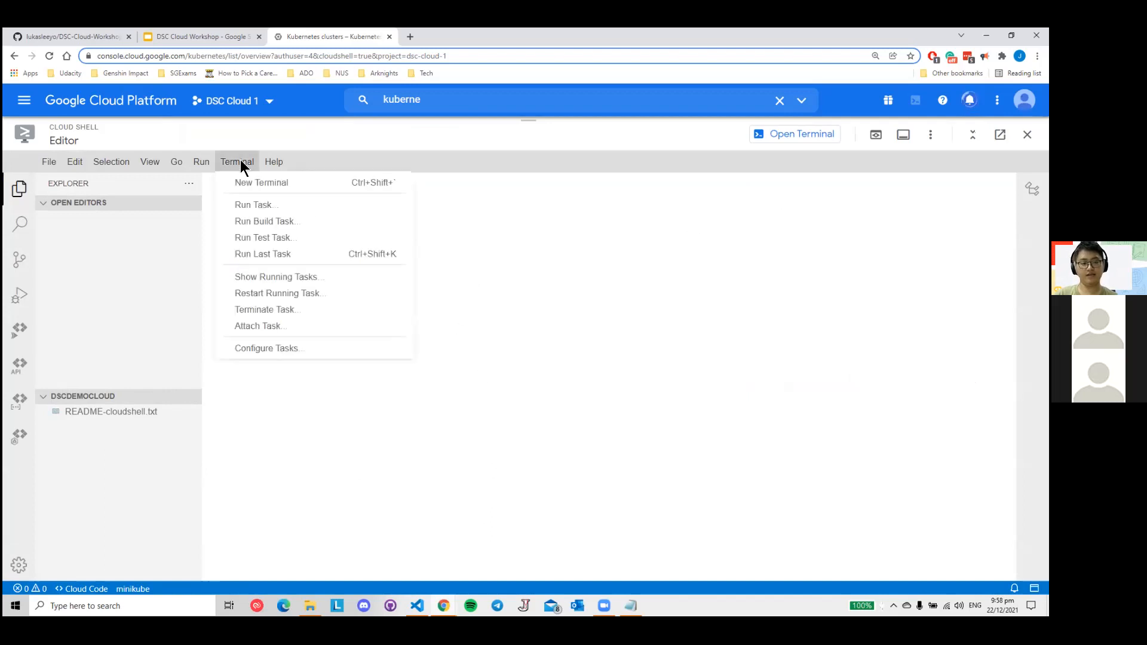
{"action": "left_click", "coordinate": [267, 190]}
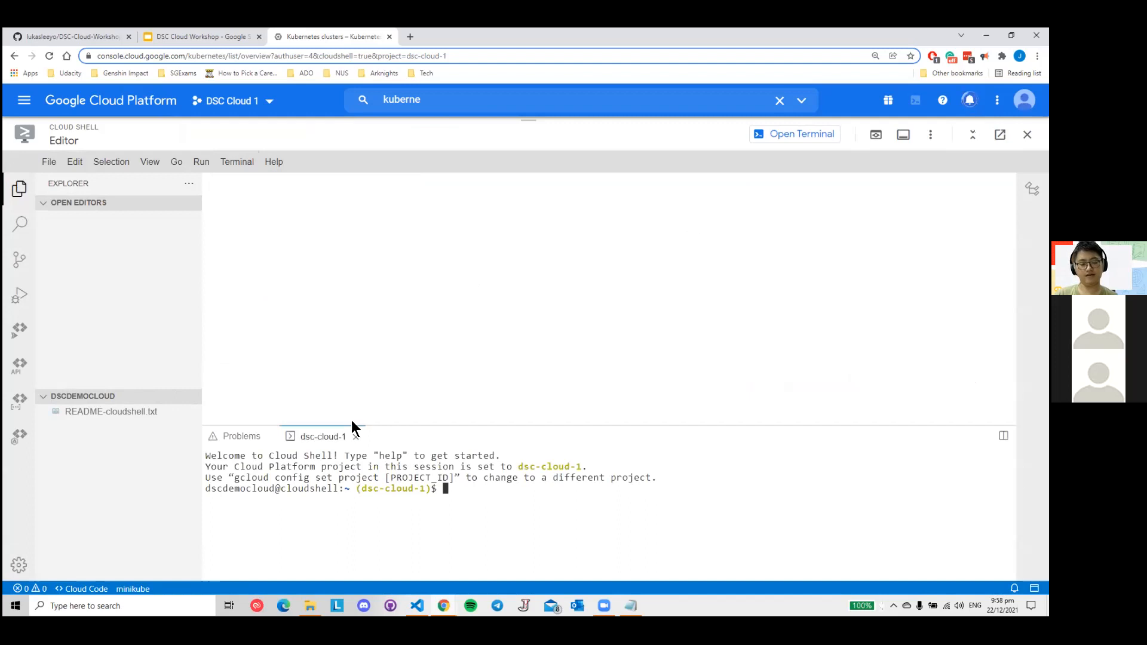
{"action": "left_click", "coordinate": [356, 437]}
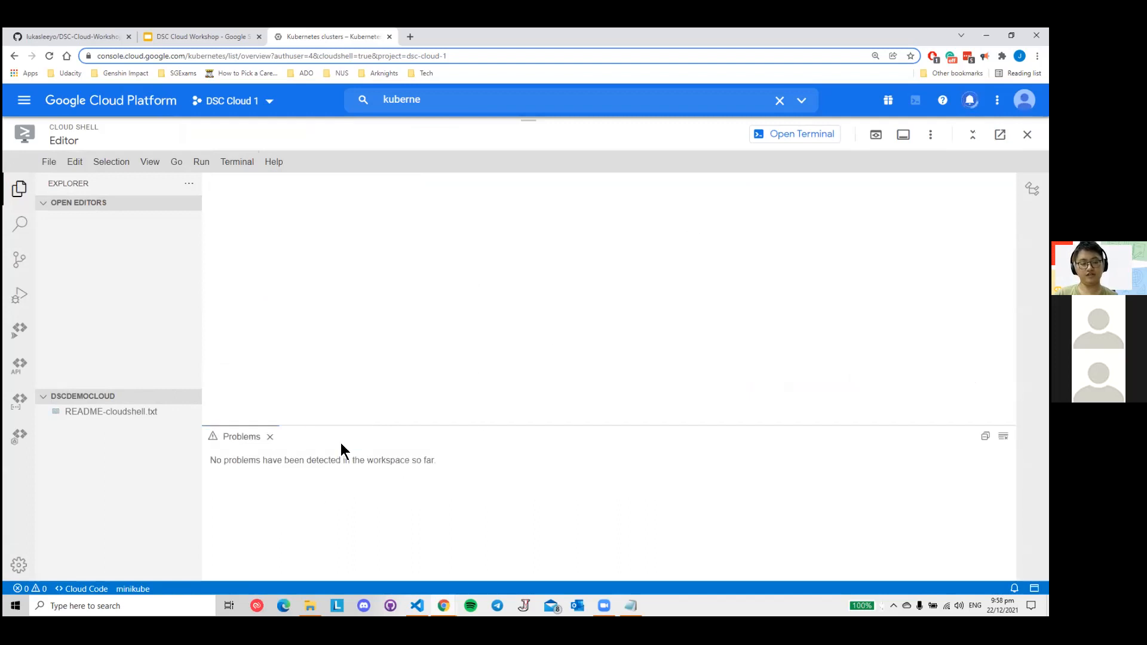
{"action": "left_click", "coordinate": [239, 163]}
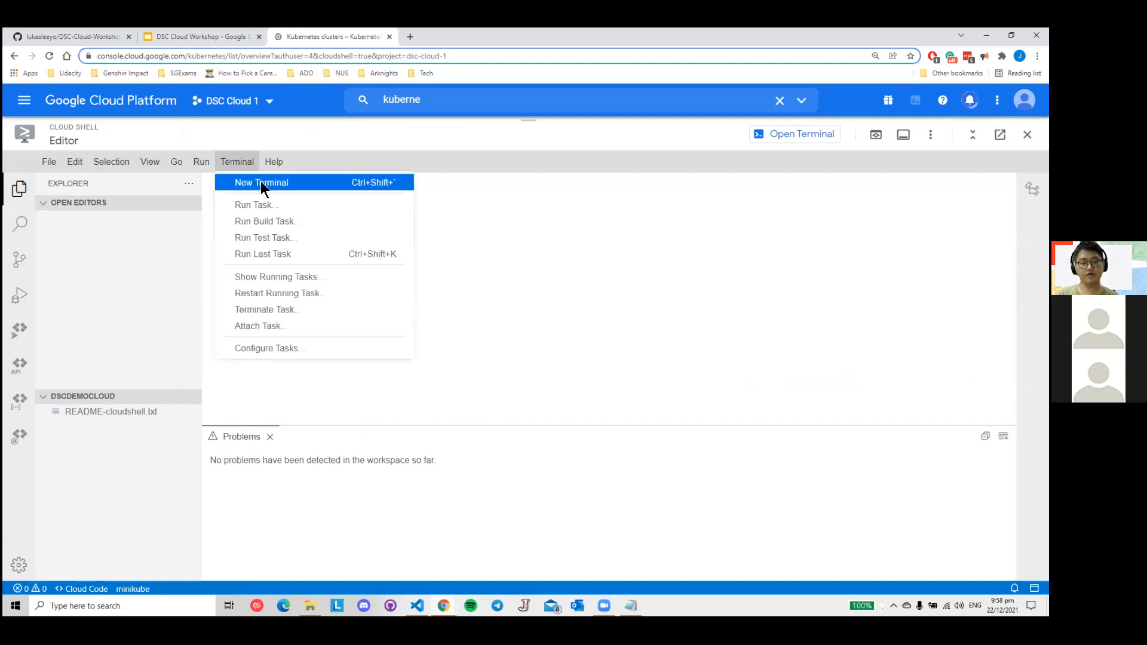
{"action": "left_click", "coordinate": [262, 183]}
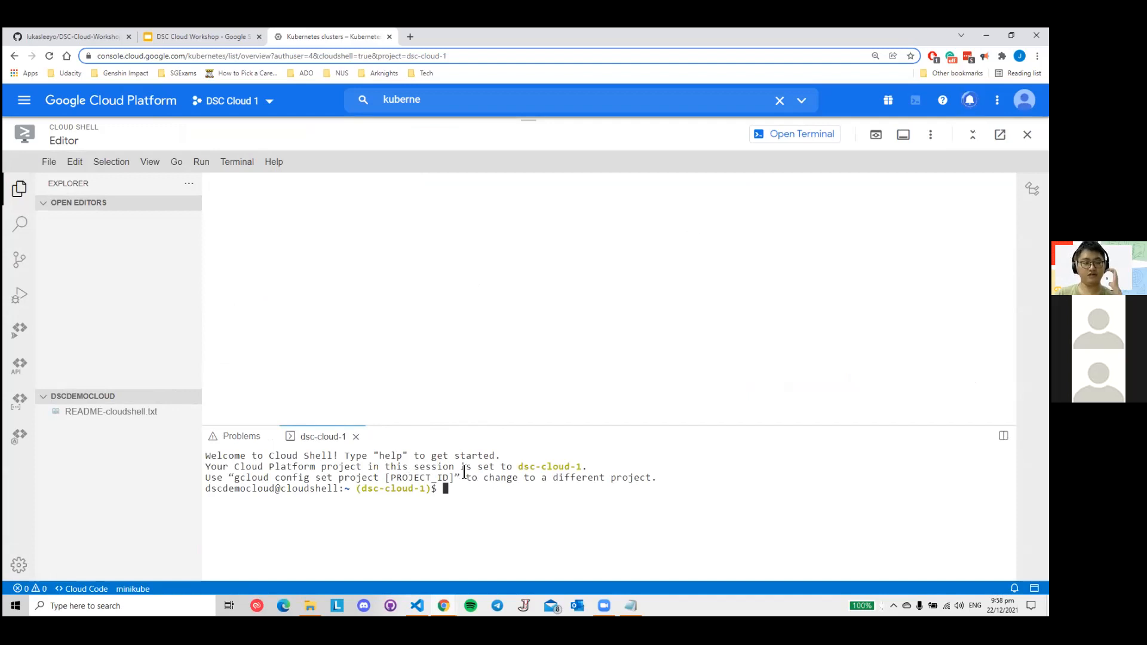
- Switch to the DSC-Cloud-Workshop repository on GitHub and copy its HTTPS clone URL
{"action": "left_click", "coordinate": [77, 36]}
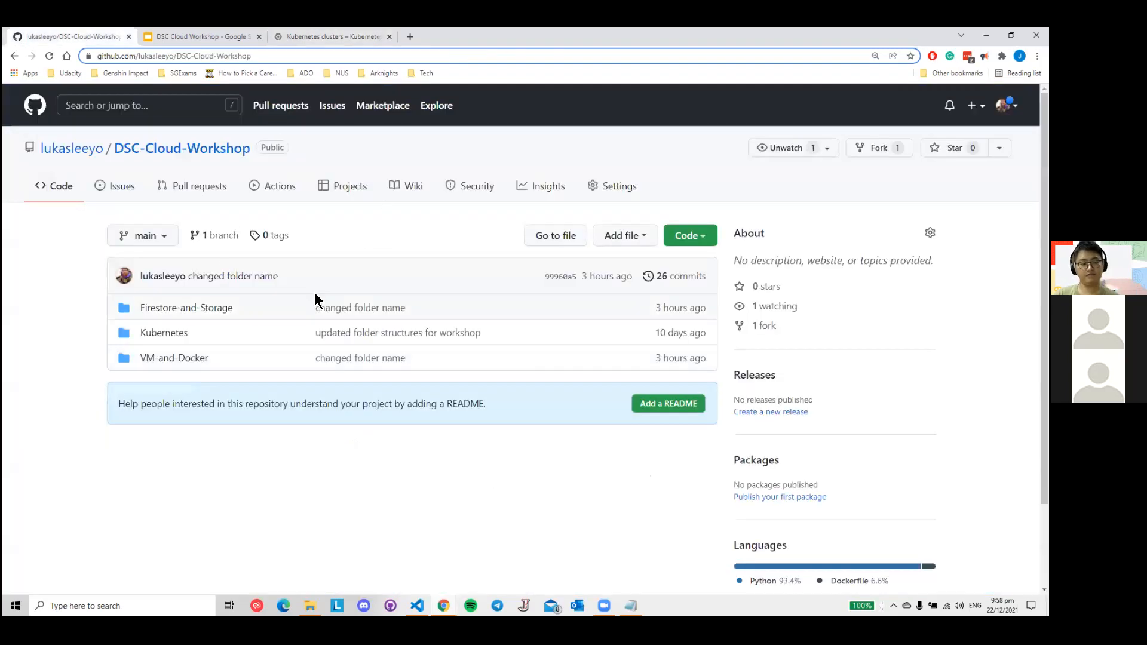
{"action": "left_click", "coordinate": [325, 37]}
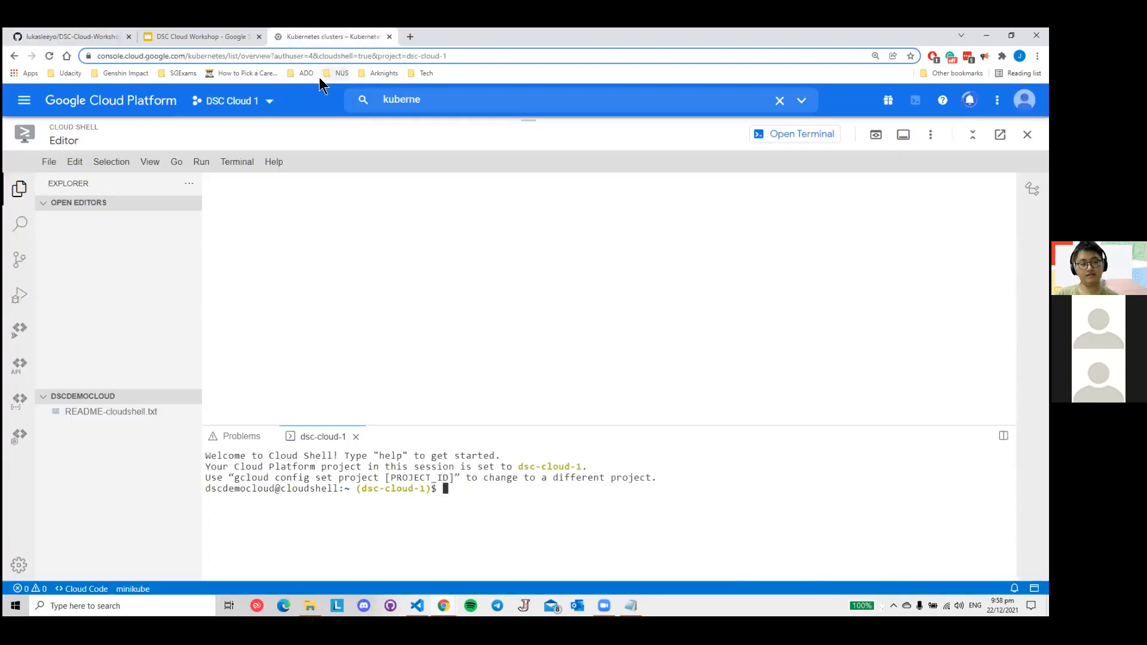
{"action": "left_click", "coordinate": [89, 34]}
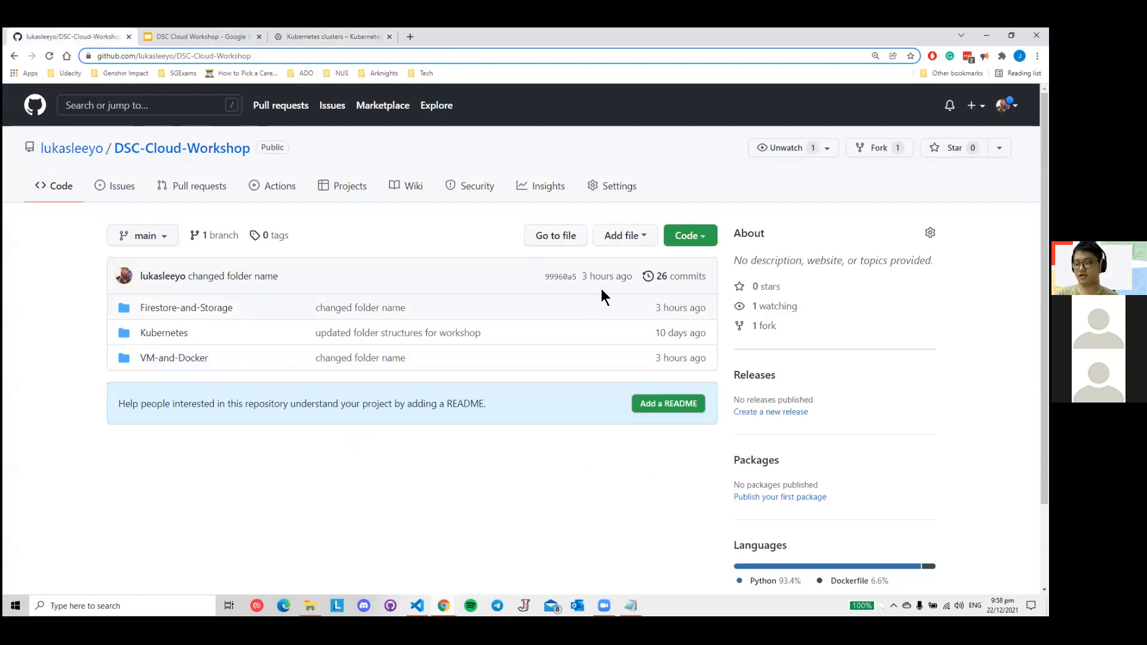
{"action": "left_click", "coordinate": [319, 37]}
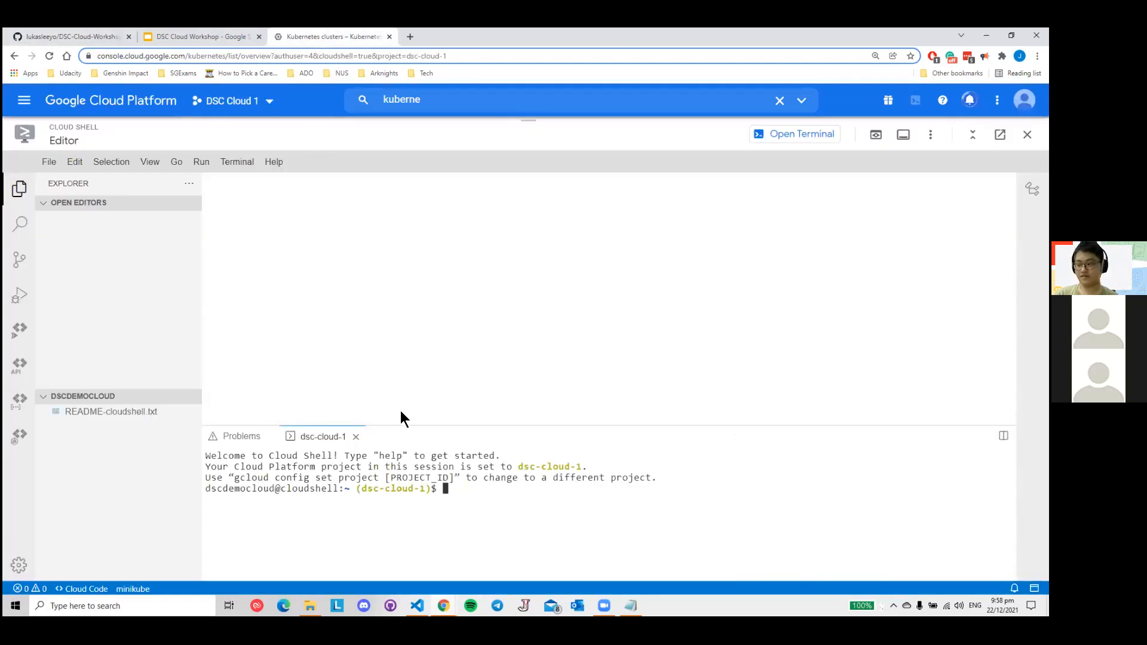
{"action": "left_click", "coordinate": [342, 37]}
{"action": "left_click", "coordinate": [62, 37]}
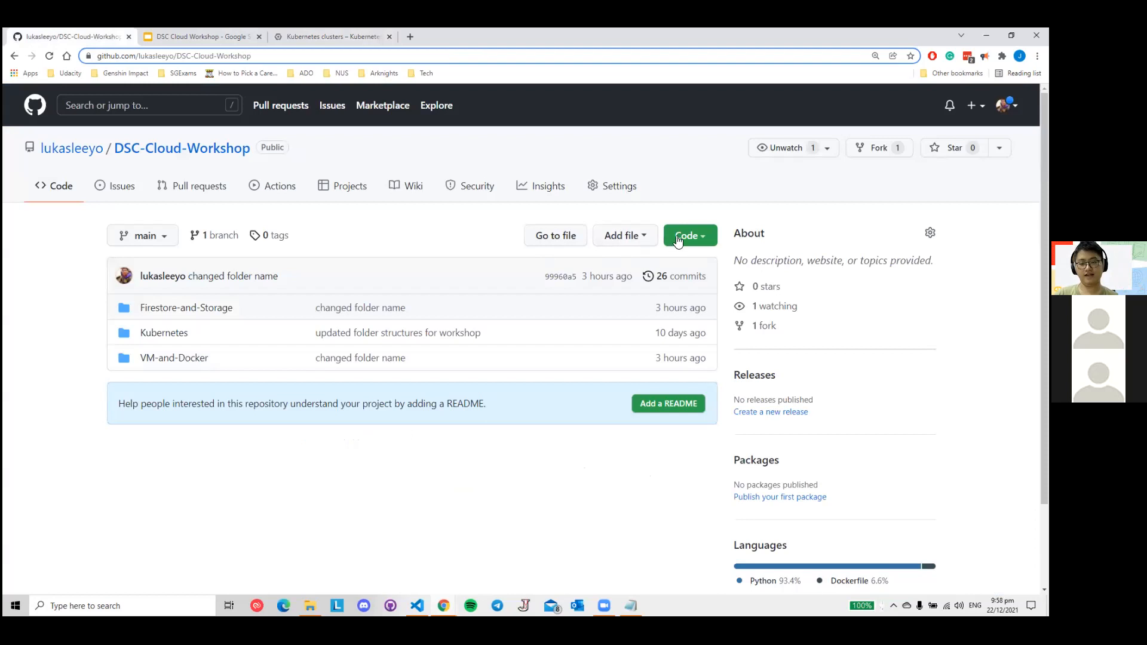
{"action": "left_click", "coordinate": [707, 244]}
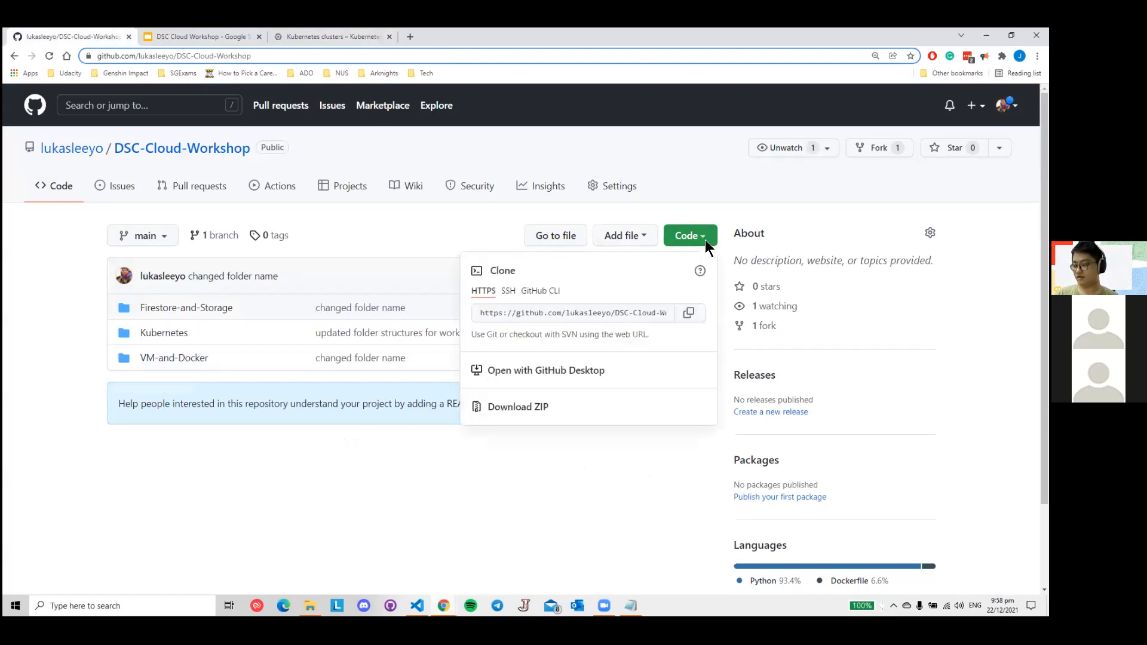
{"action": "left_click", "coordinate": [690, 315]}
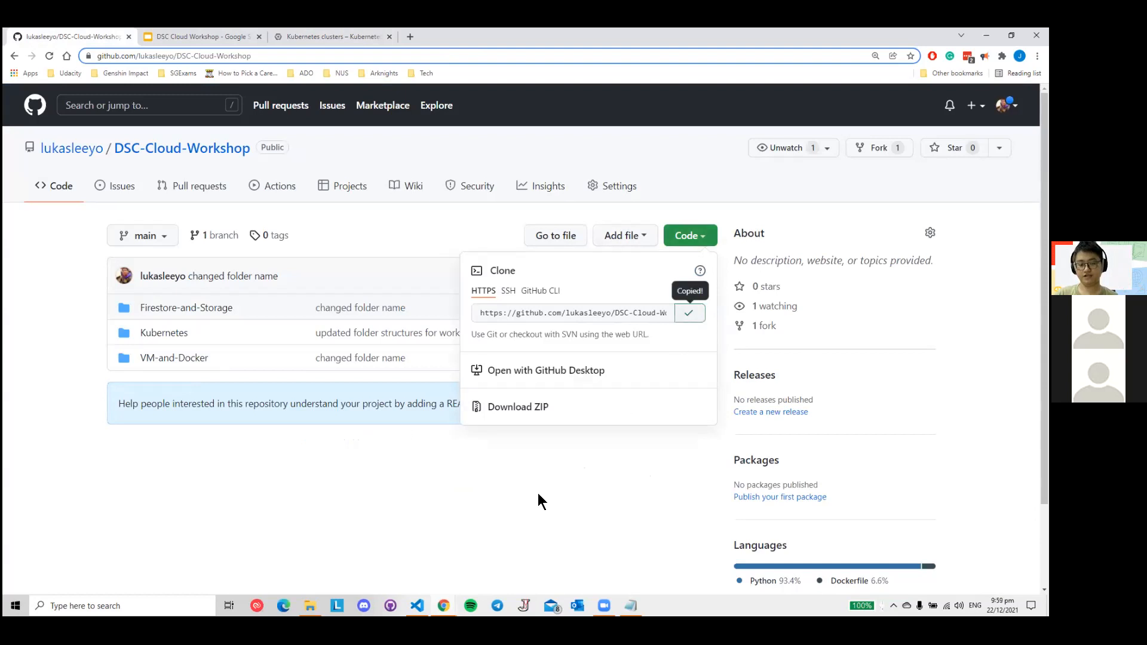
{"action": "left_click", "coordinate": [556, 440]}
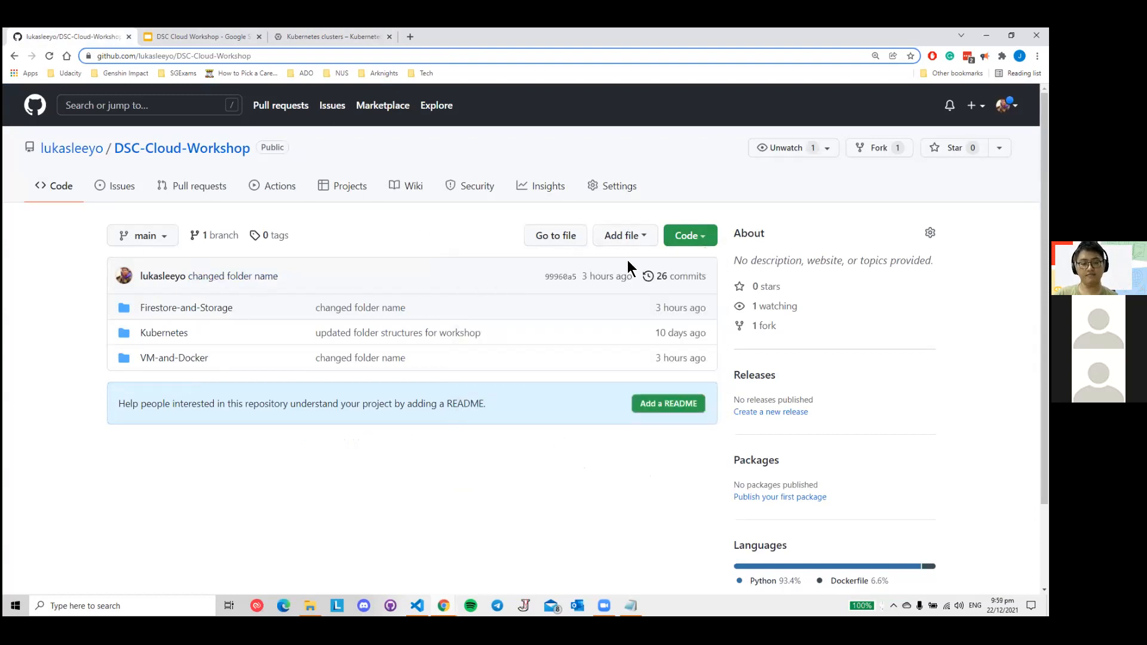
{"action": "left_click", "coordinate": [704, 239]}
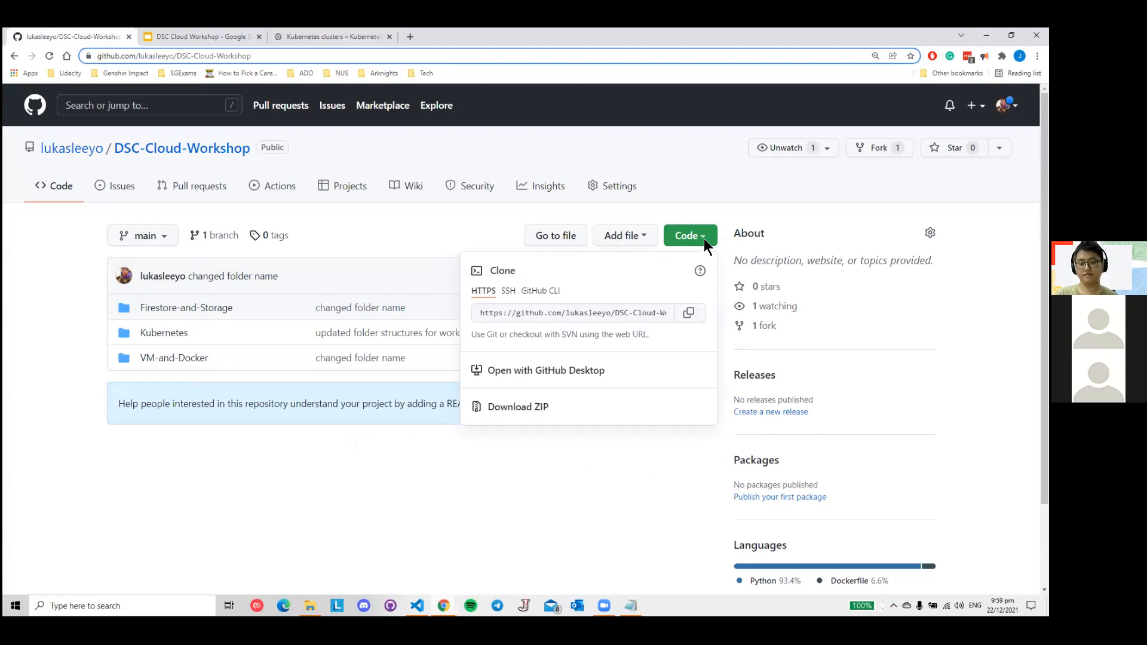
{"action": "left_click", "coordinate": [690, 315]}
- Clone the DSC-Cloud-Workshop repository in the Cloud Shell Editor's terminal with git clone and the copied URL
{"action": "left_click", "coordinate": [309, 34]}
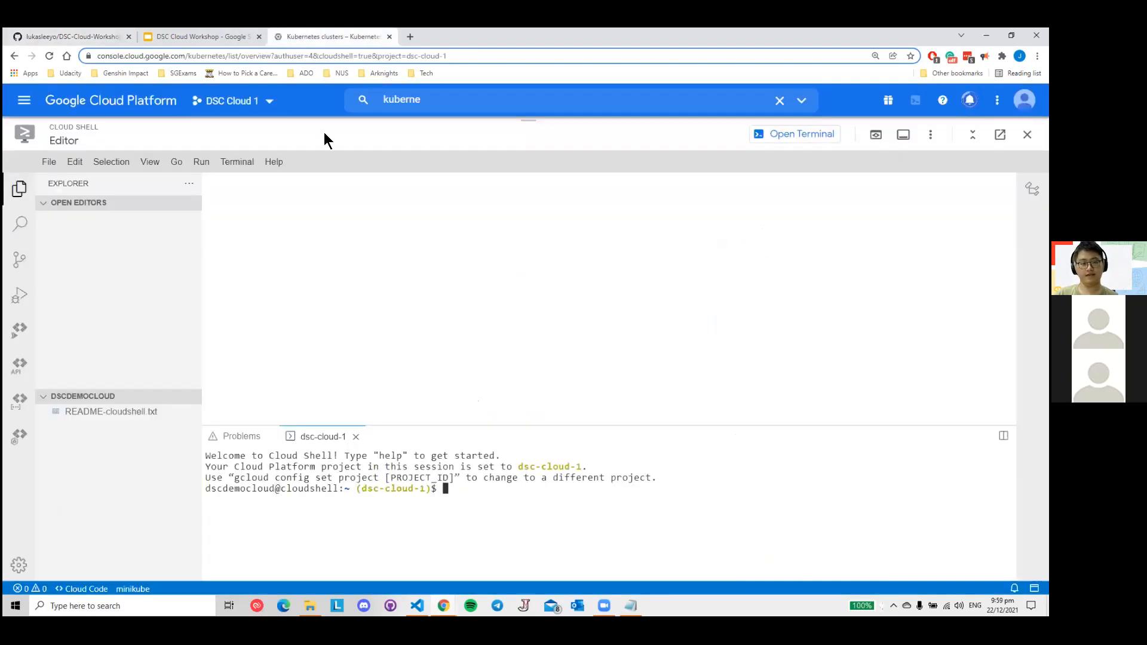
{"action": "type", "text": "git clone https://github.com/lukasleeyo/DSC-Cloud-Workshop.git"}
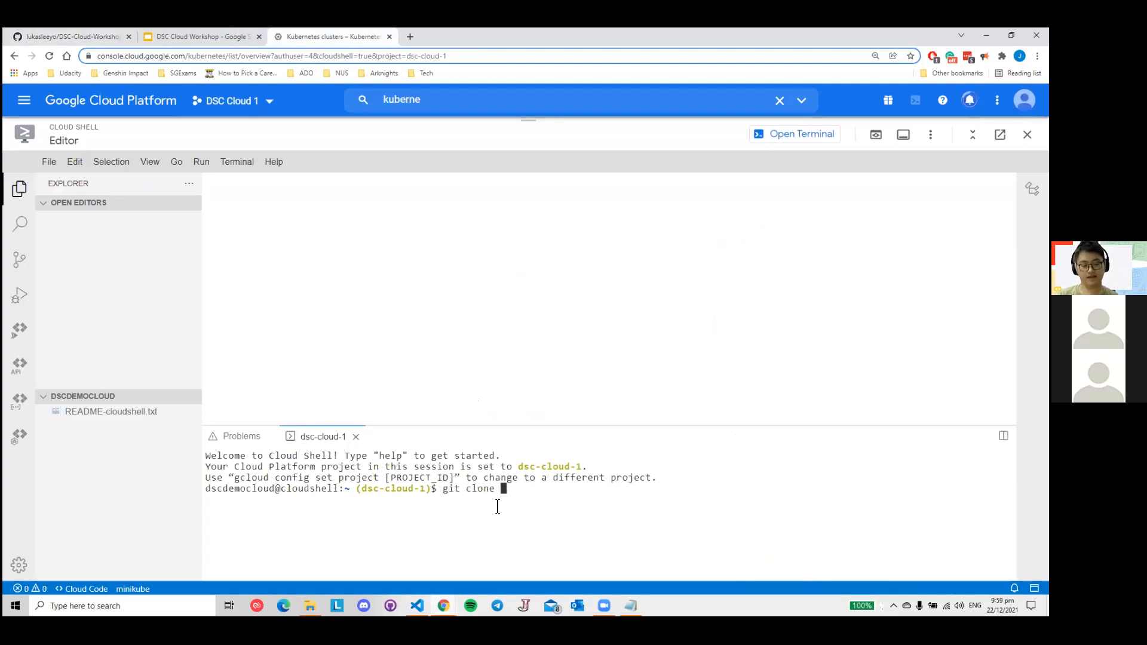
{"action": "key", "text": "ctrl+v"}
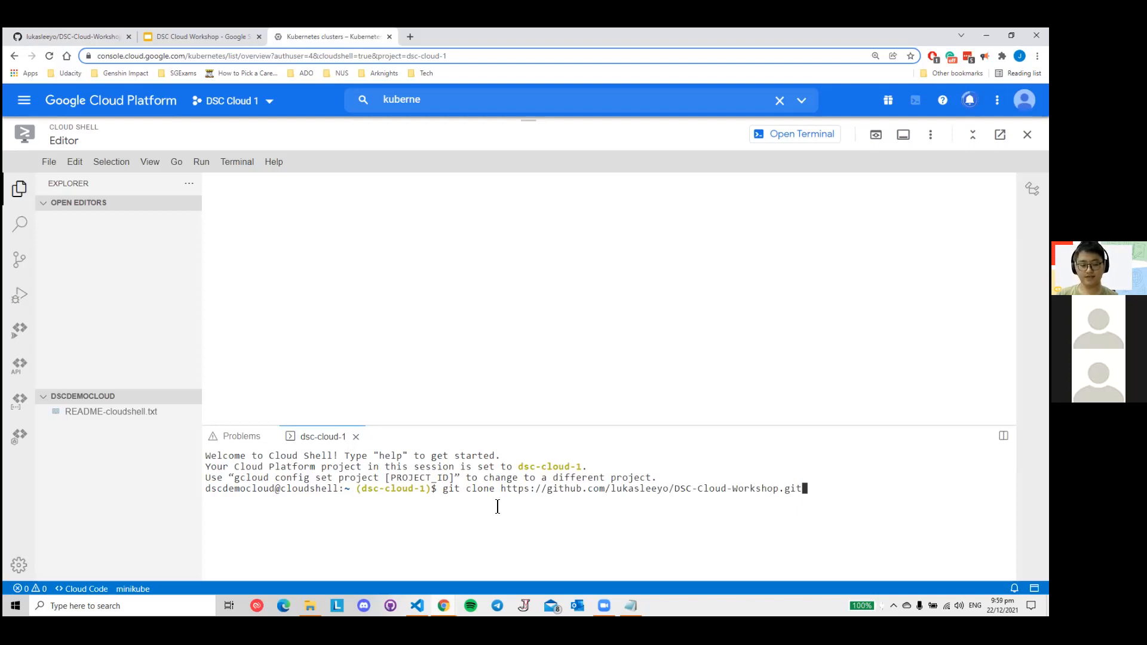
{"action": "key", "text": "Return"}
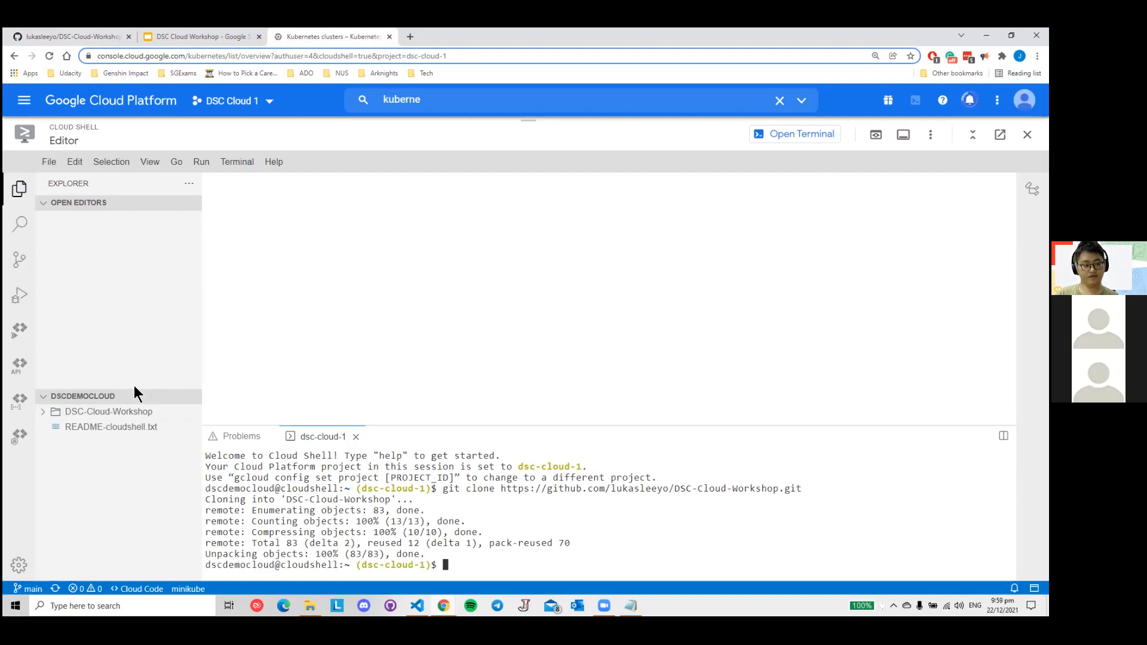
- Enlarge the workspace file tree and expand the DSC-Cloud-Workshop folder and its Kubernetes subfolder
{"action": "left_click_drag", "start_coordinate": [132, 396], "coordinate": [131, 257]}
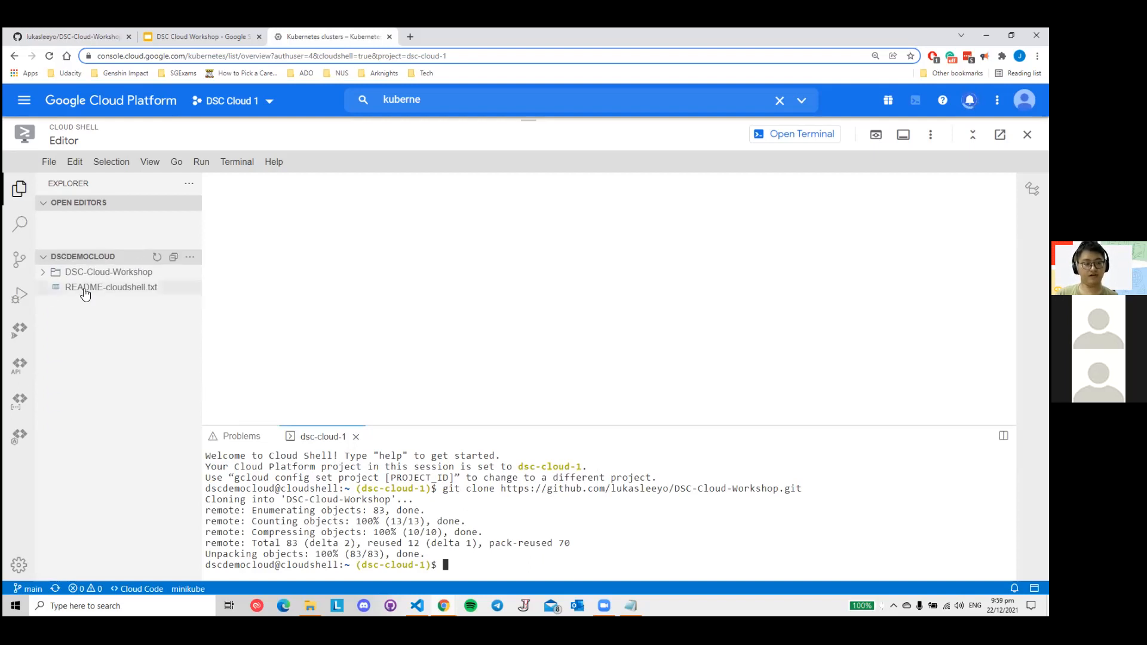
{"action": "left_click", "coordinate": [44, 273]}
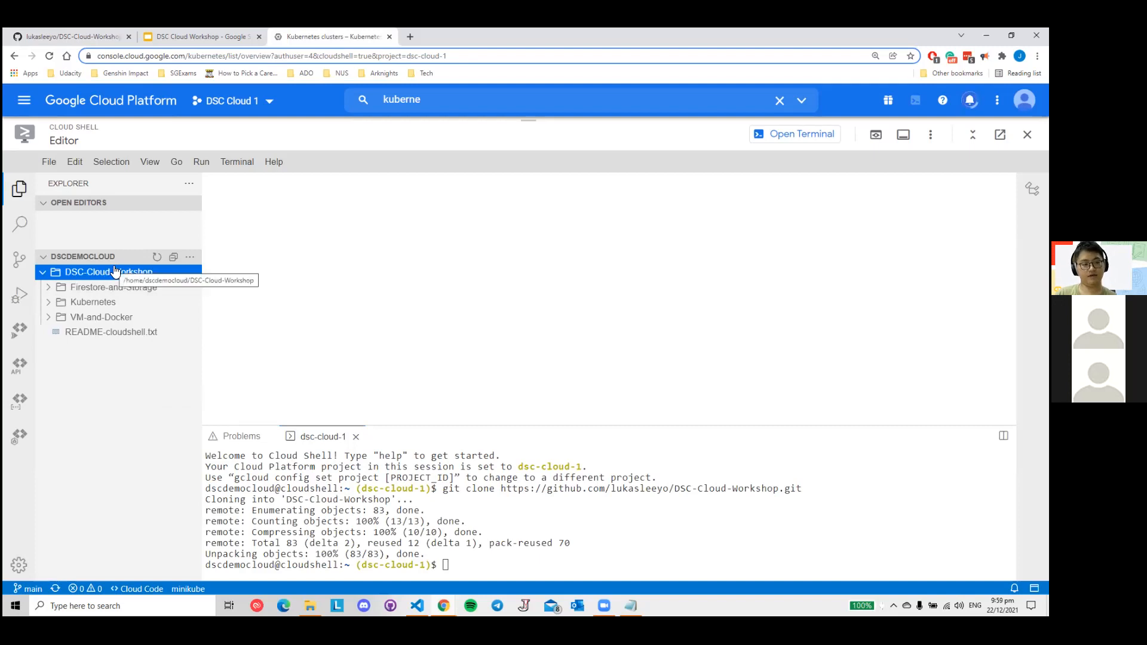
{"action": "left_click", "coordinate": [49, 304]}
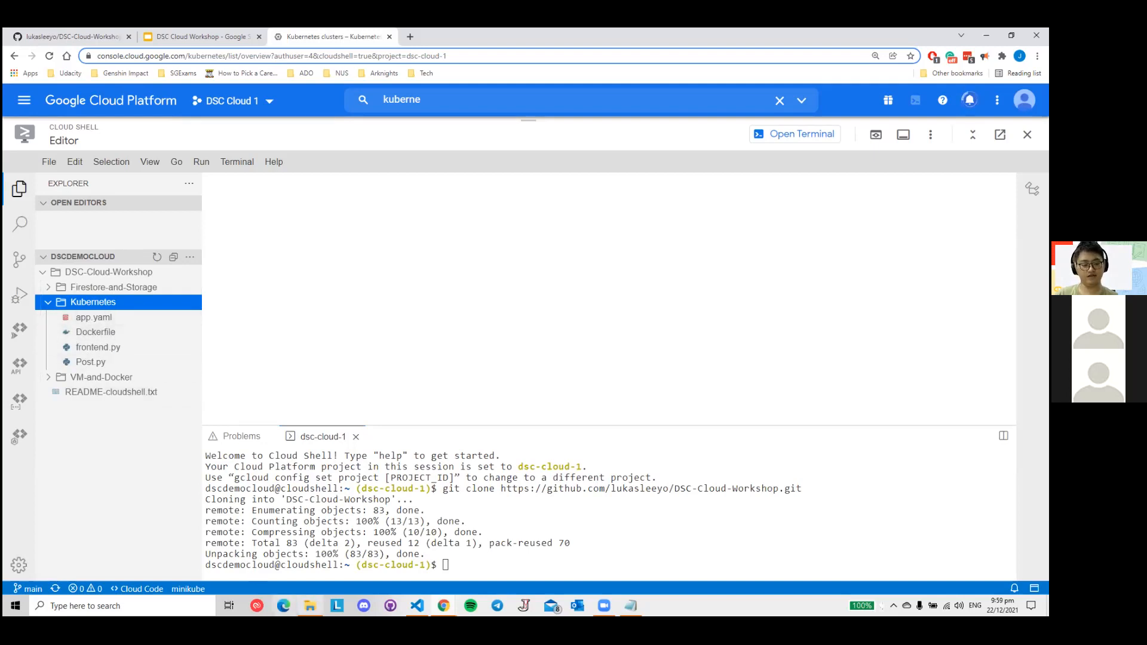
- Point out dsc-cloud-1.json, initGCP.py and backend.py in the local Downloads folder in File Explorer, and return to the Cloud Shell Editor
{"action": "left_click", "coordinate": [310, 605]}
{"action": "left_click", "coordinate": [414, 284]}
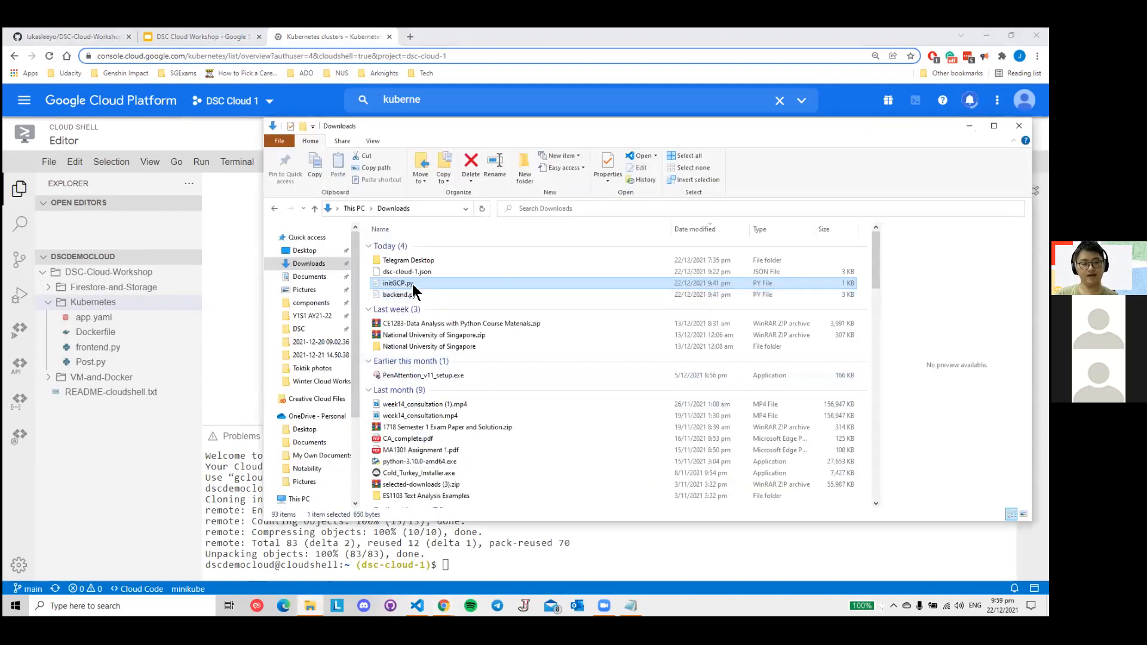
{"action": "left_click", "coordinate": [410, 295]}
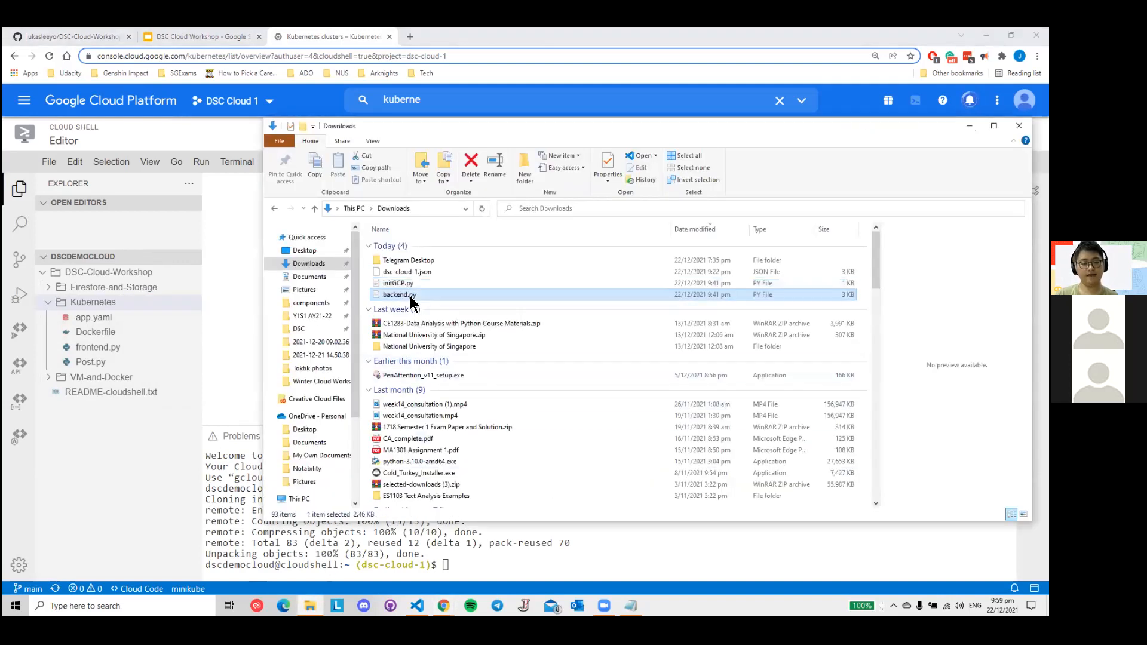
{"action": "left_click", "coordinate": [424, 273]}
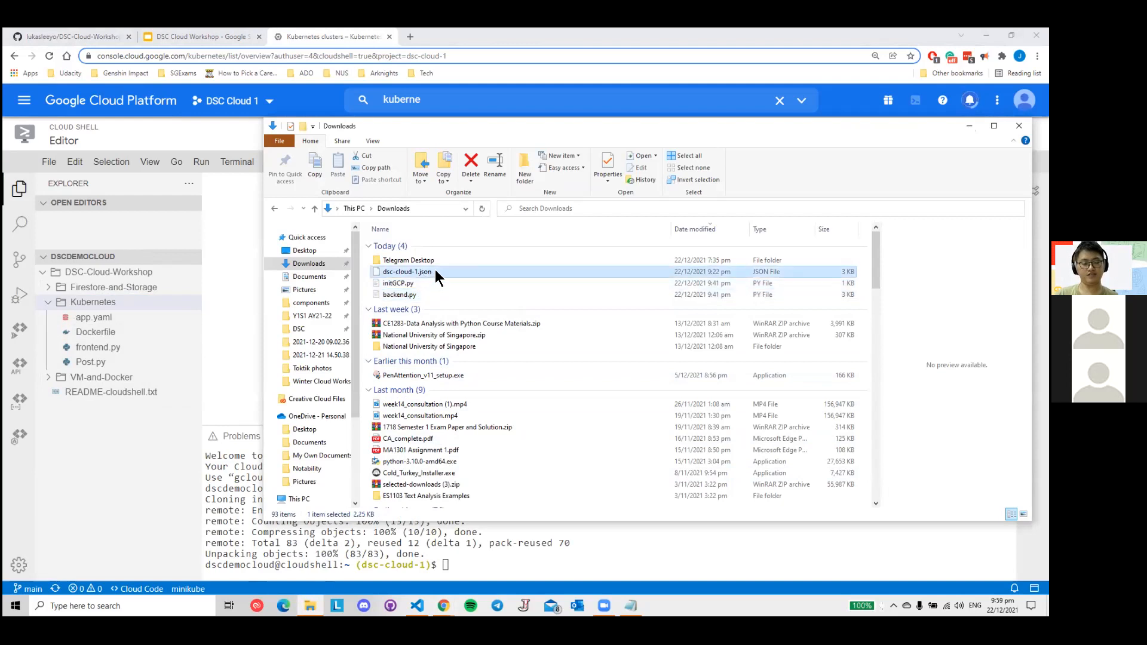
{"action": "left_click", "coordinate": [410, 295], "text": "shift"}
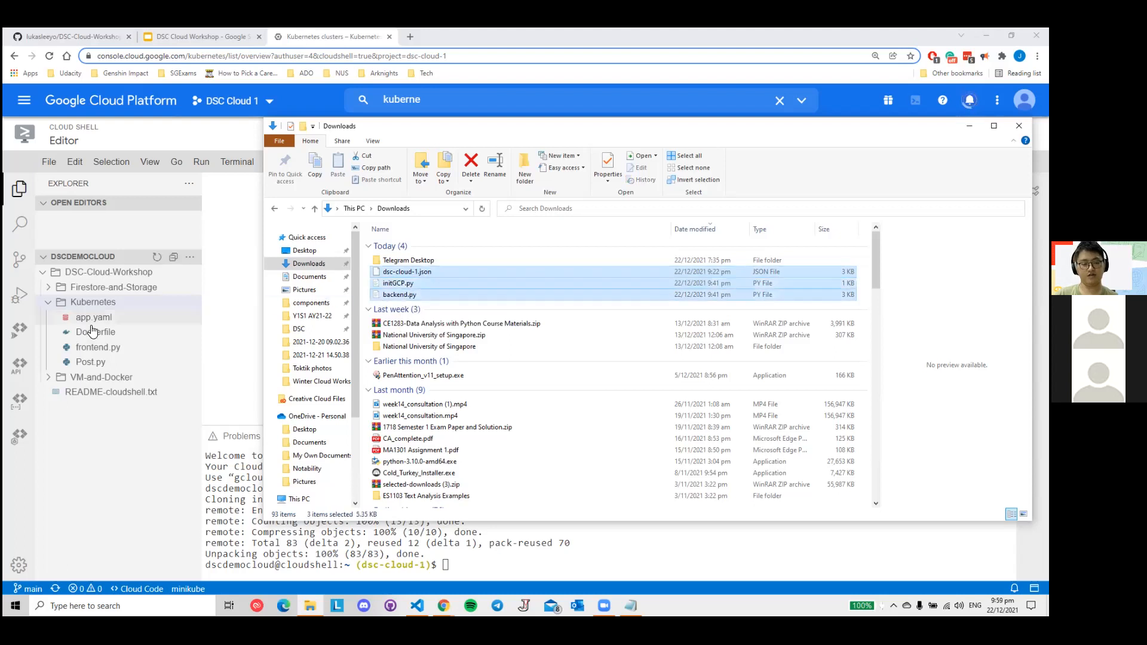
{"action": "left_click", "coordinate": [191, 311]}
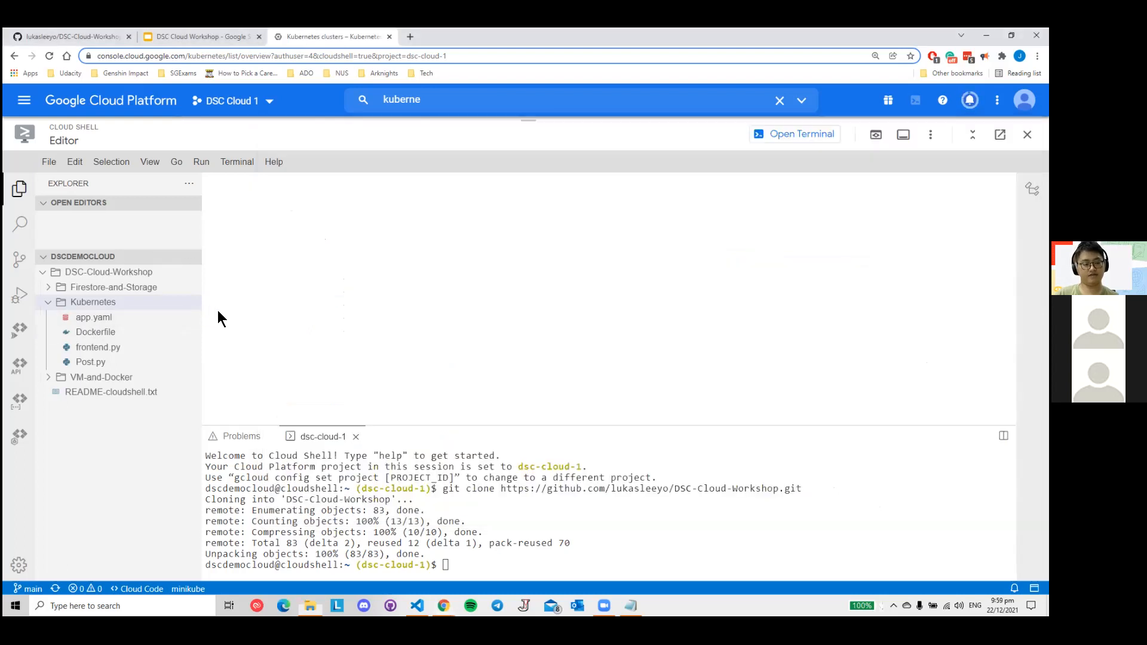
- Start a Cloud Shell file upload and choose backend.py, initGCP.py and dsc-cloud-1.json from the local Downloads folder
{"action": "left_click", "coordinate": [928, 137]}
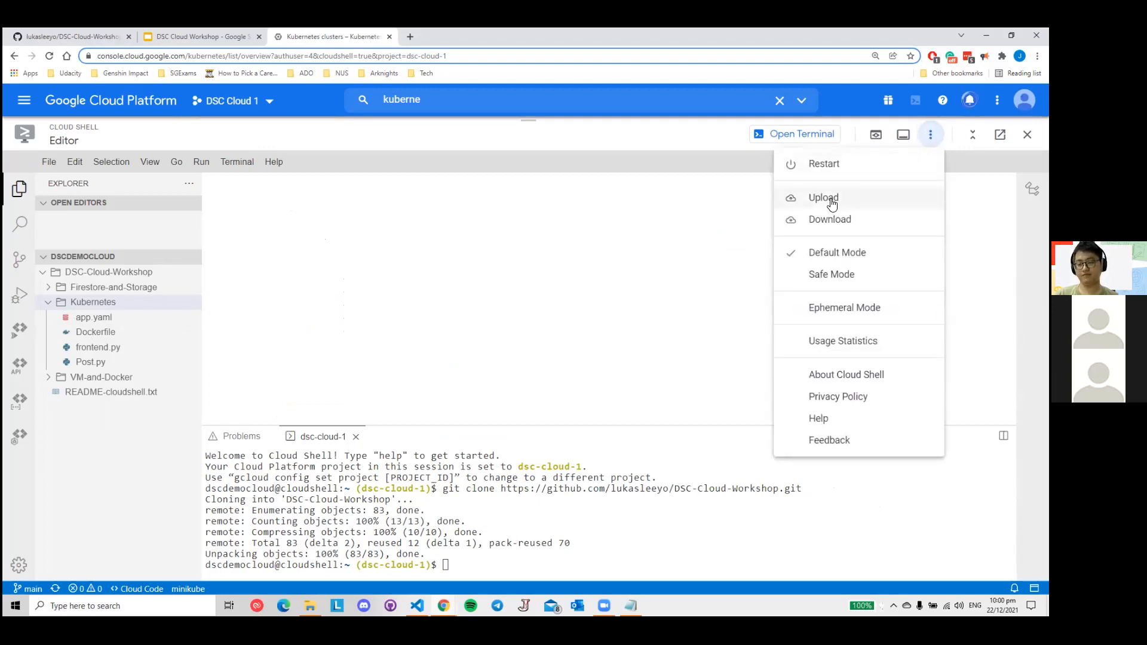
{"action": "left_click", "coordinate": [679, 231]}
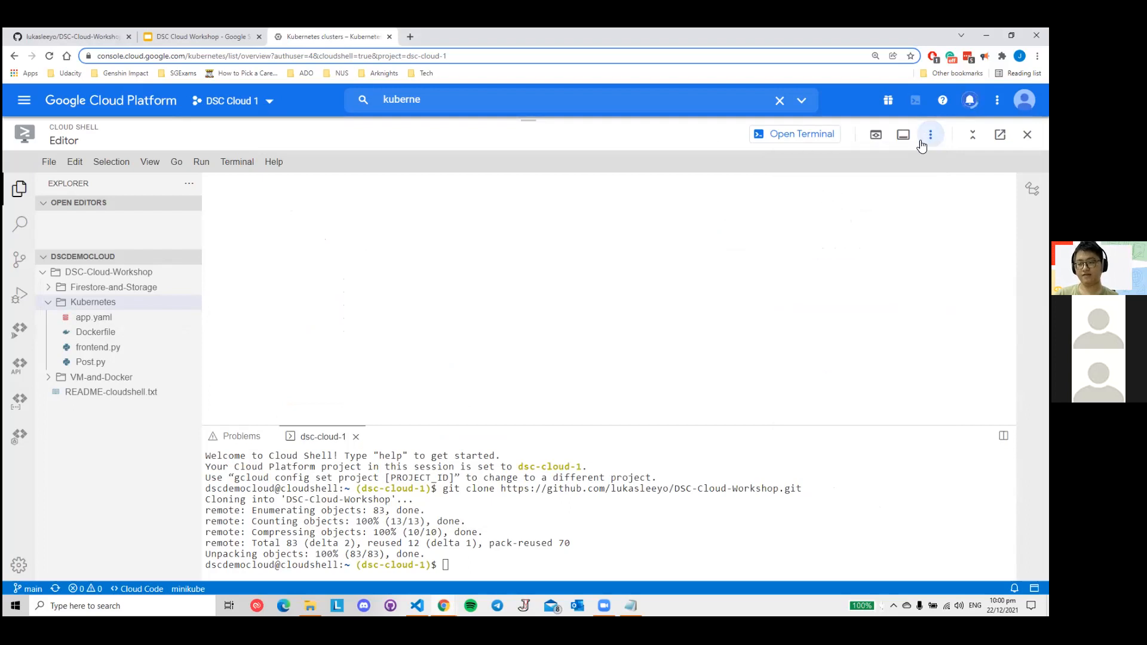
{"action": "left_click", "coordinate": [931, 136]}
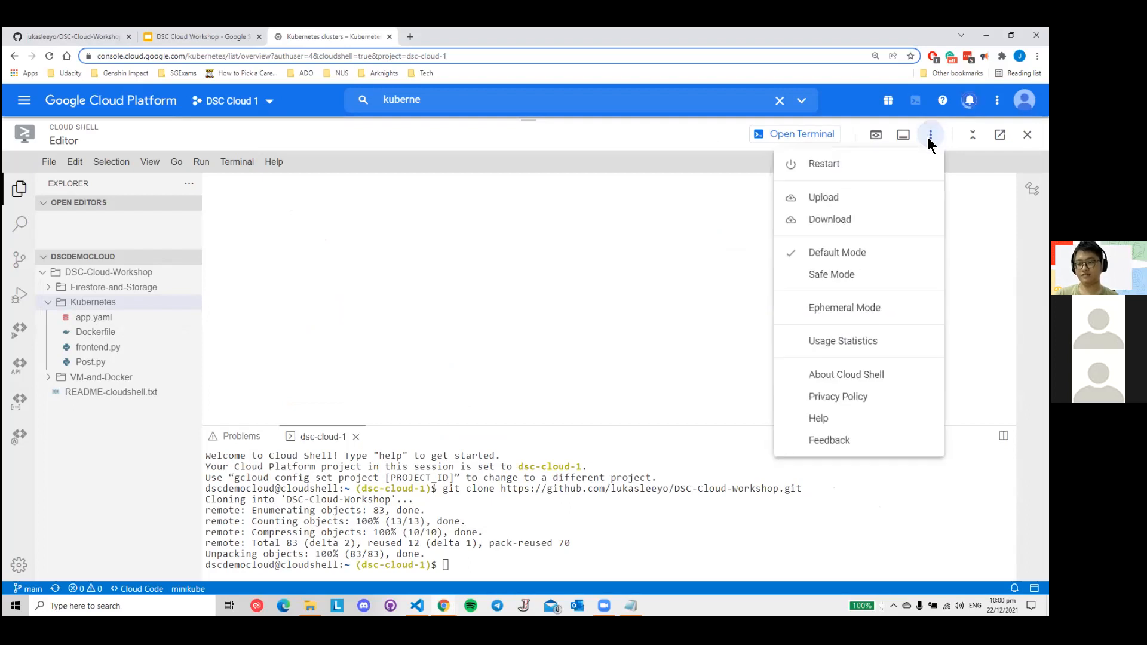
{"action": "left_click", "coordinate": [833, 199]}
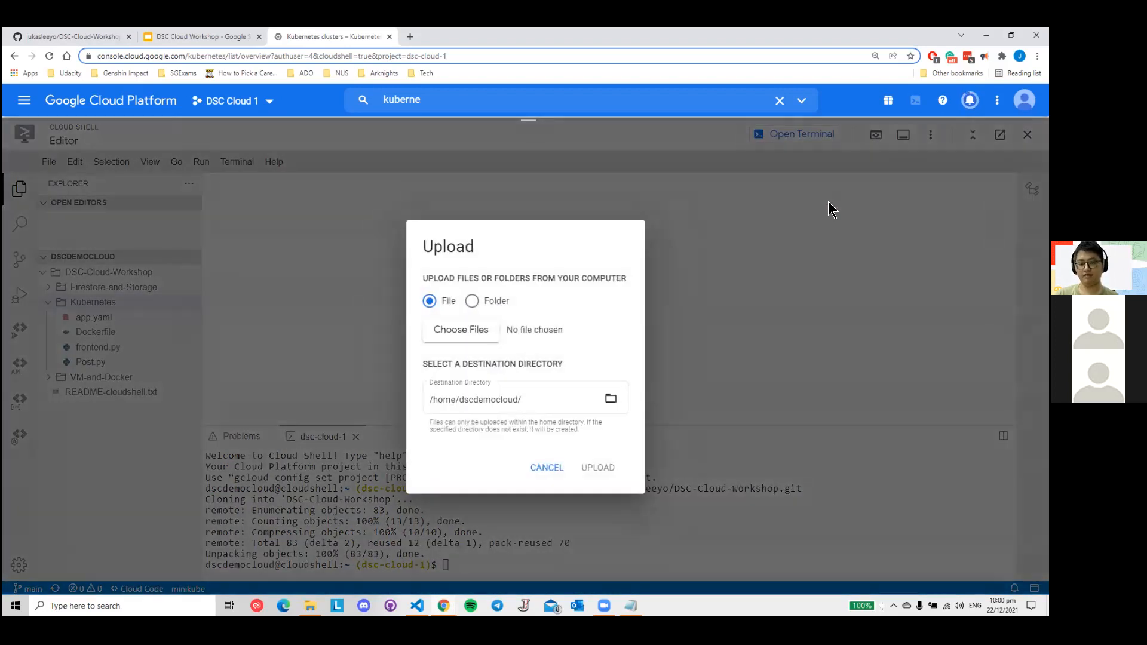
{"action": "left_click", "coordinate": [478, 338]}
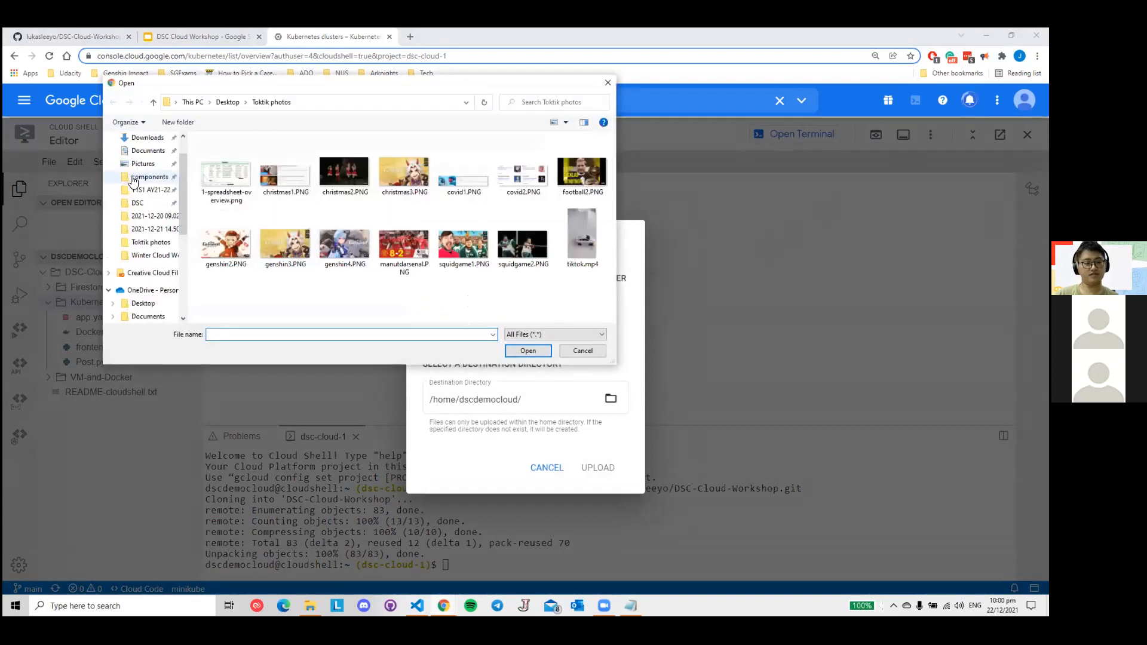
{"action": "left_click", "coordinate": [146, 174]}
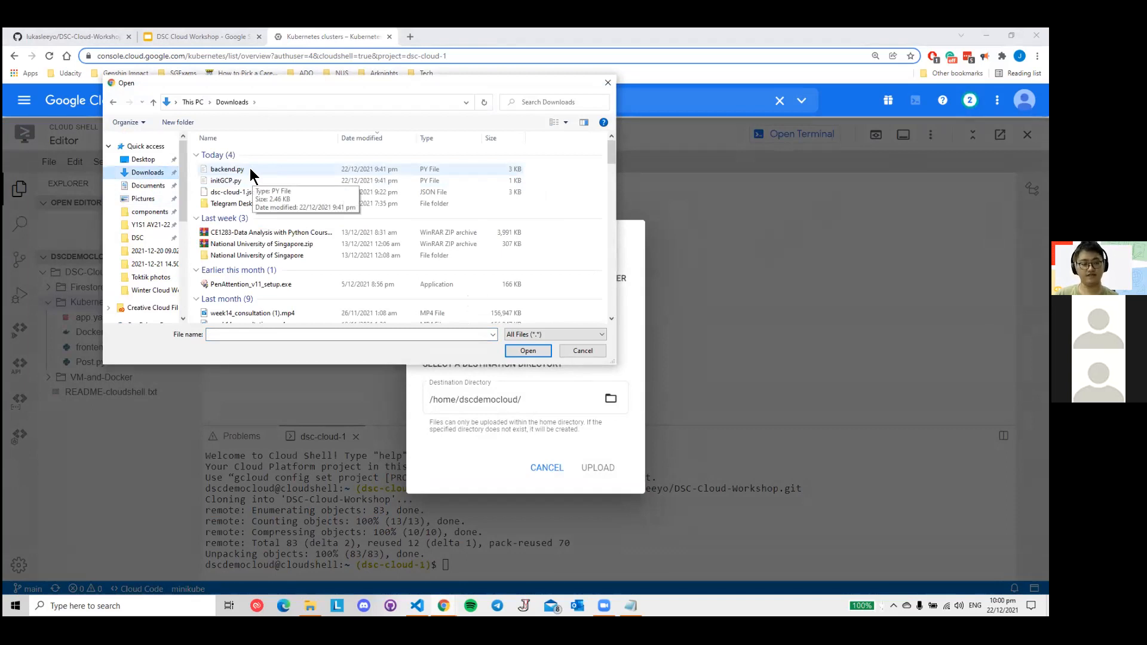
{"action": "left_click", "coordinate": [247, 167]}
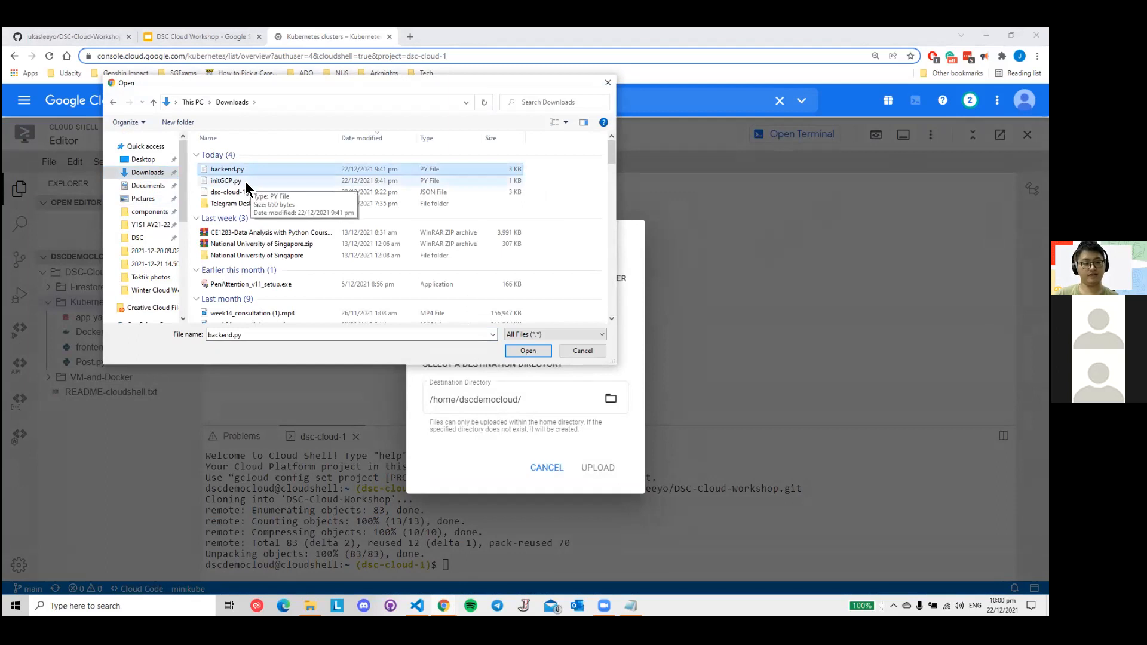
{"action": "left_click", "coordinate": [245, 181], "text": "ctrl"}
{"action": "left_click", "coordinate": [254, 195], "text": "ctrl"}
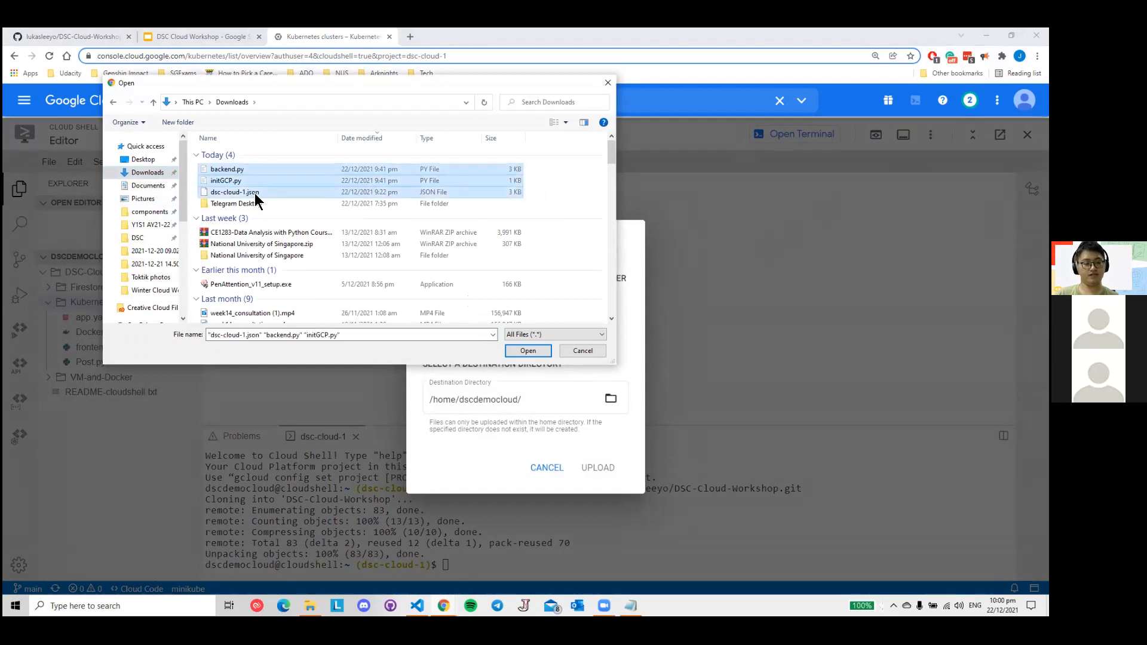
{"action": "left_click", "coordinate": [529, 351]}
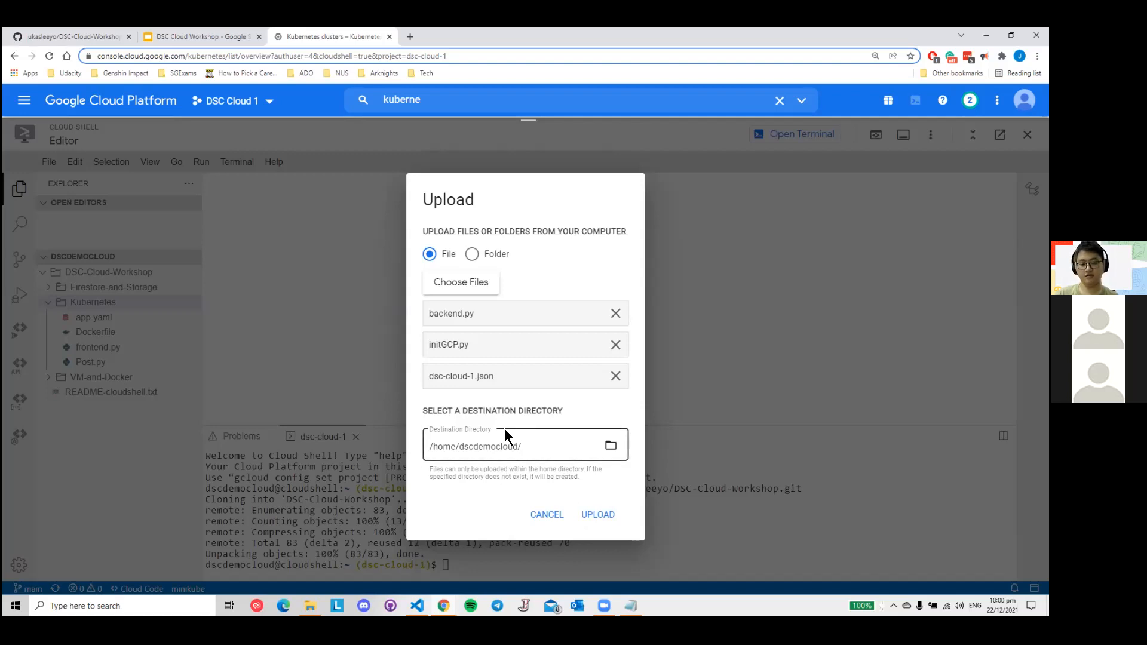
- Set the upload destination to the Kubernetes folder inside DSC-Cloud-Workshop, upload the three files and dismiss the transfer summary
{"action": "left_click", "coordinate": [610, 446]}
{"action": "left_click", "coordinate": [439, 480]}
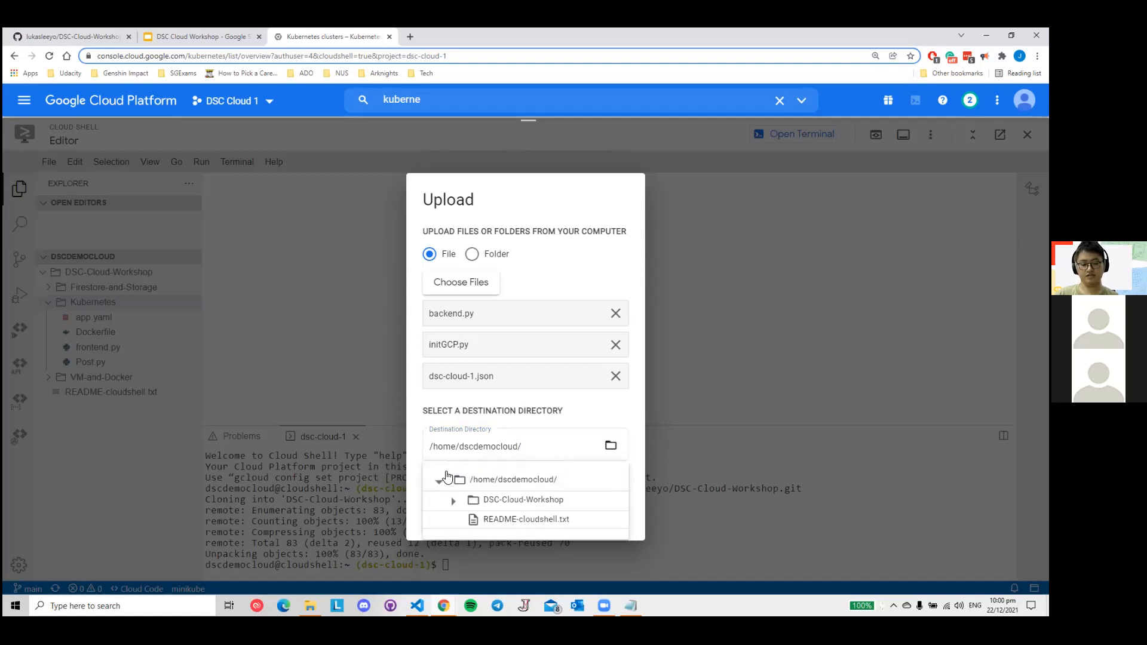
{"action": "left_click", "coordinate": [459, 500]}
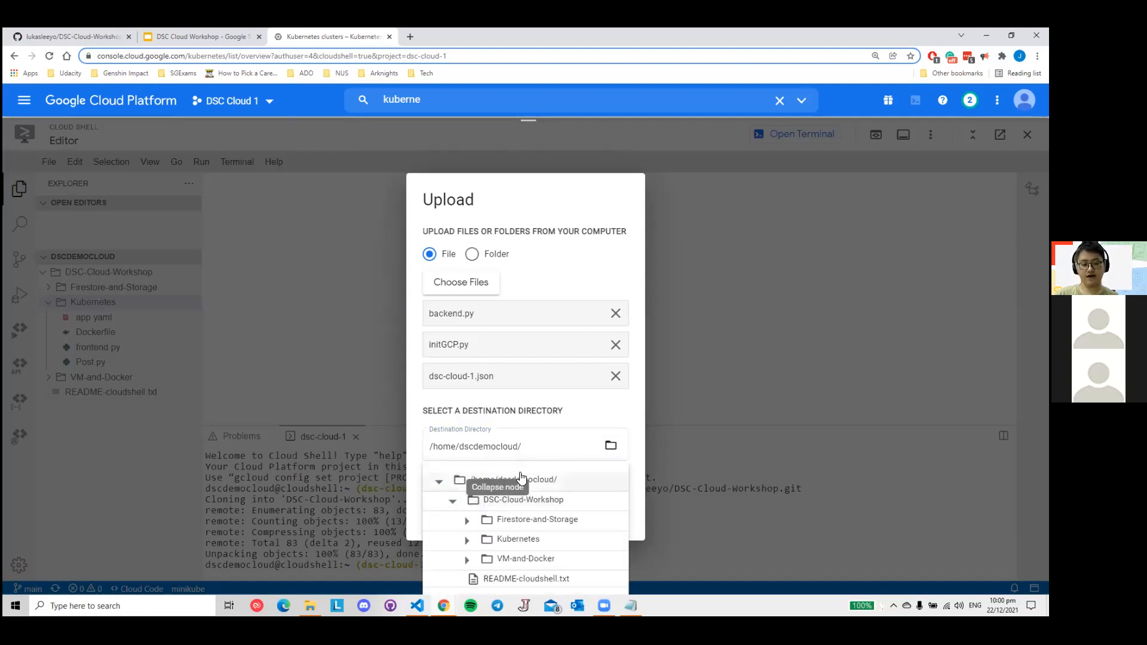
{"action": "left_click", "coordinate": [521, 540]}
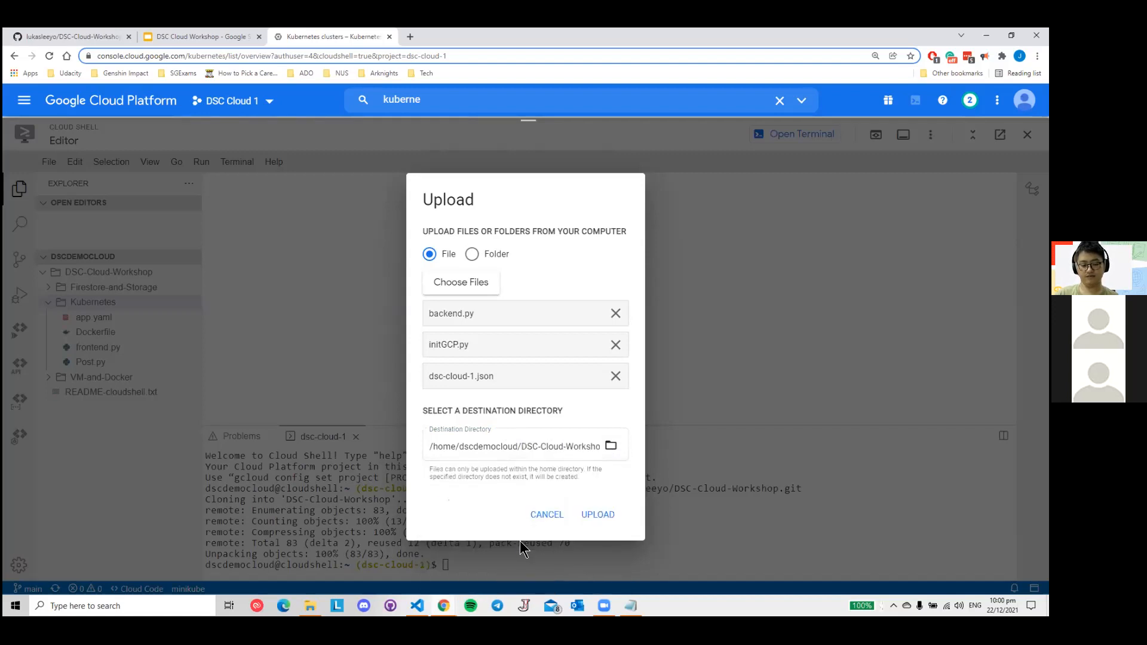
{"action": "left_click", "coordinate": [611, 446]}
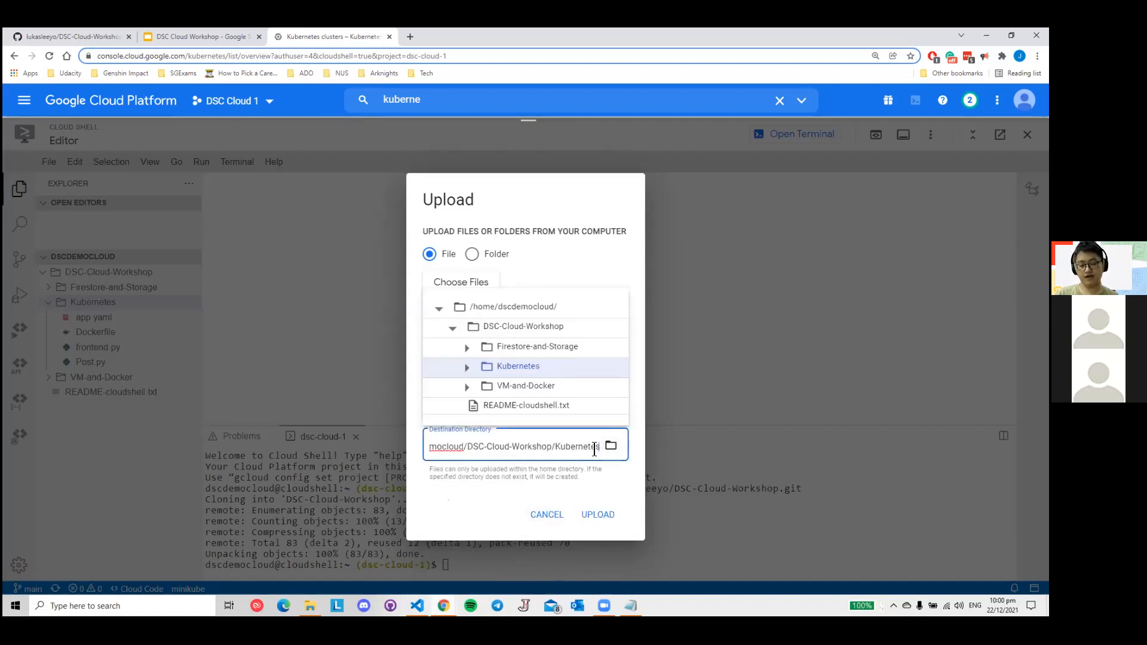
{"action": "left_click", "coordinate": [518, 367]}
{"action": "left_click", "coordinate": [490, 442]}
{"action": "left_click", "coordinate": [520, 332]}
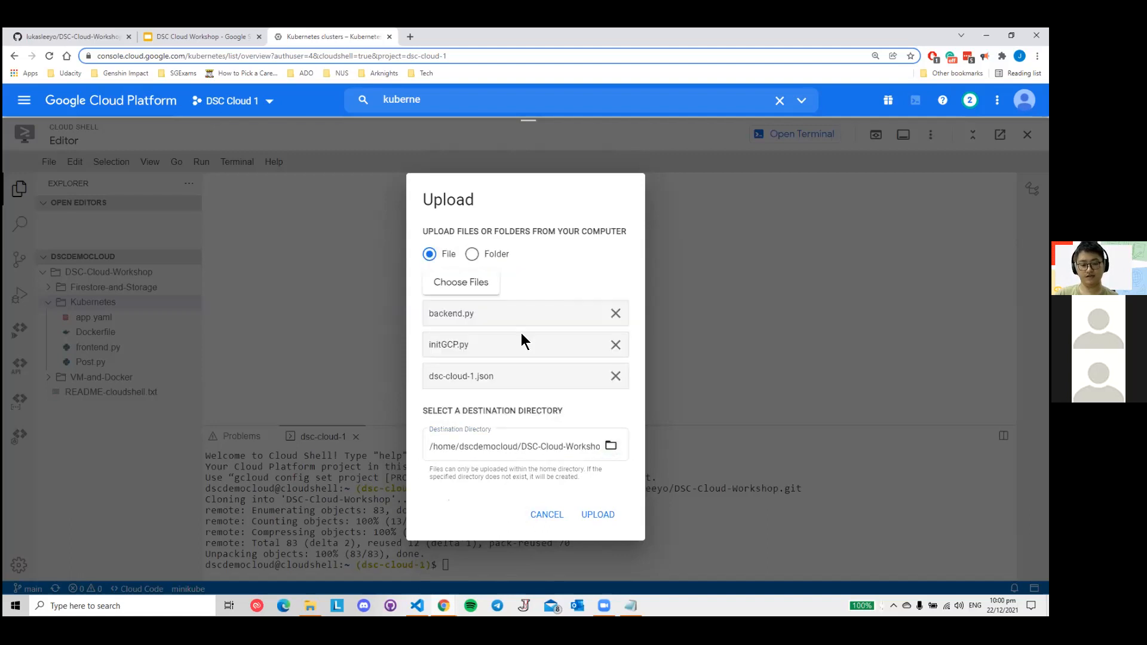
{"action": "left_click", "coordinate": [578, 443]}
{"action": "left_click", "coordinate": [526, 334]}
{"action": "left_click", "coordinate": [605, 512]}
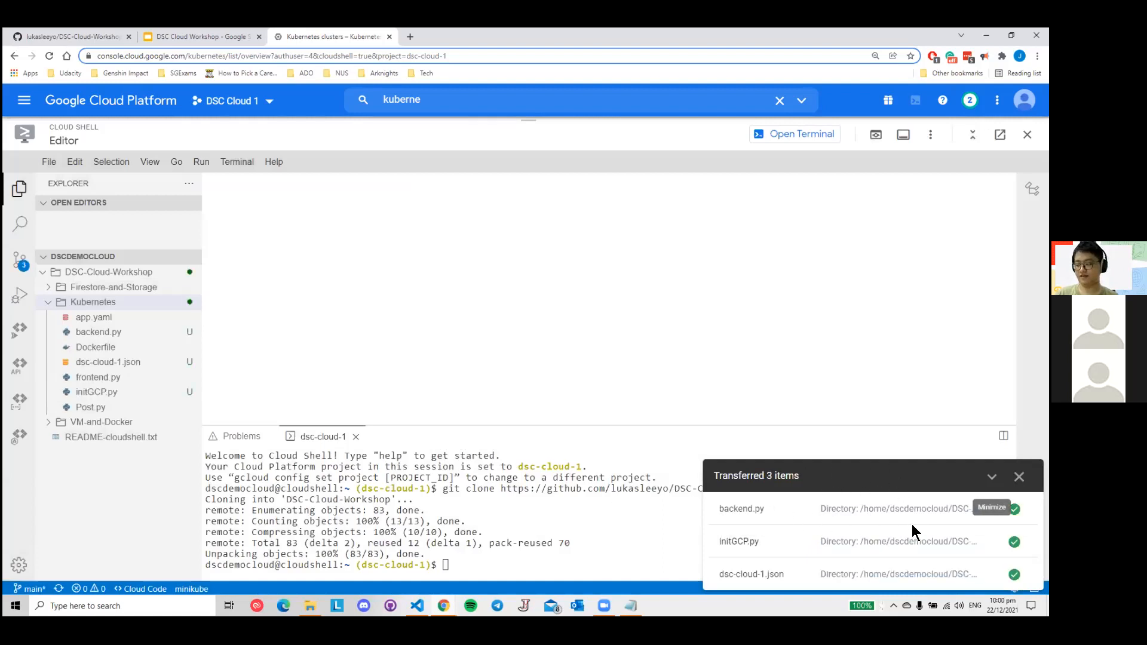
{"action": "left_click", "coordinate": [1019, 476]}
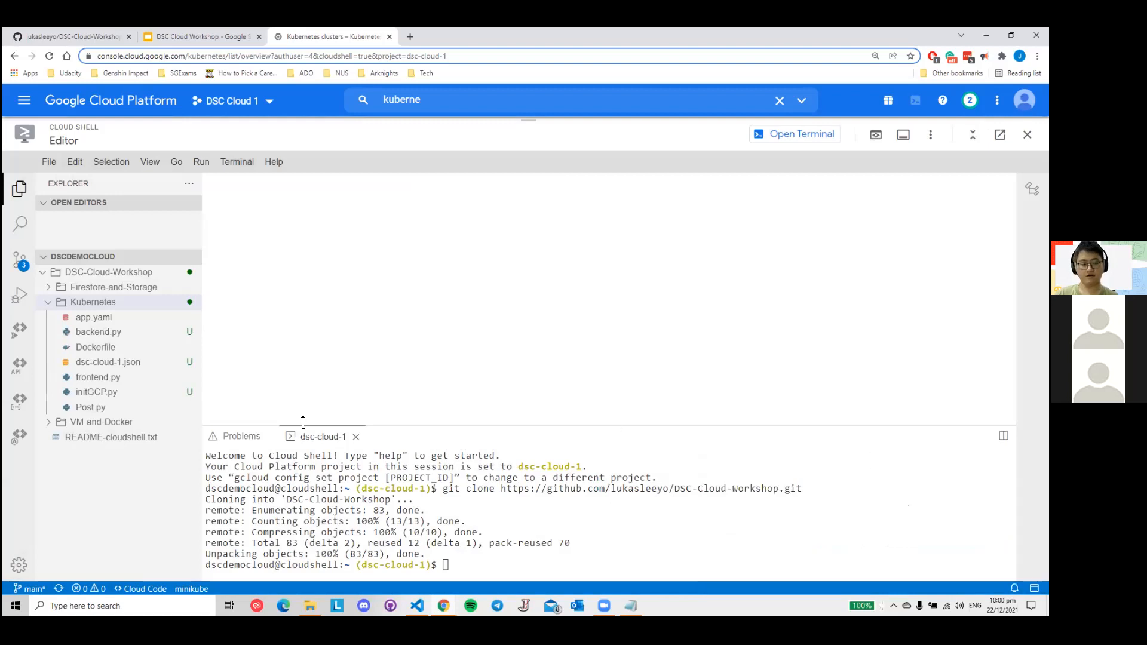
- Open and close dsc-cloud-1.json, check the CREDENTIALS file name in initGCP.py, and close that file
{"action": "left_click", "coordinate": [117, 367]}
{"action": "left_click", "coordinate": [297, 185]}
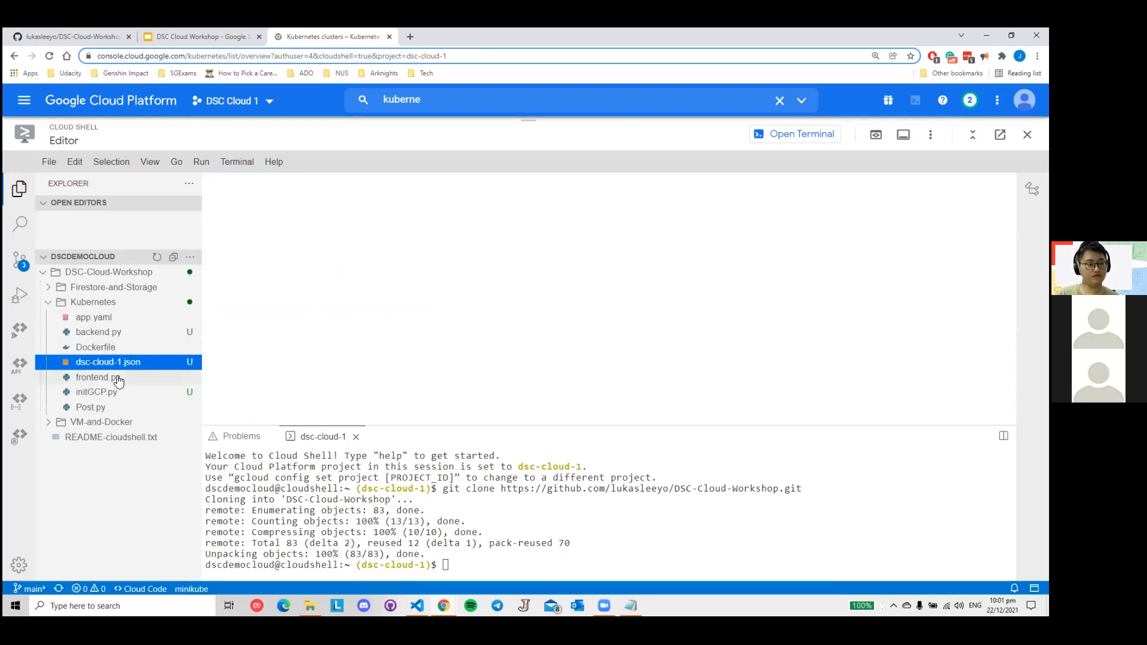
{"action": "left_click", "coordinate": [111, 394]}
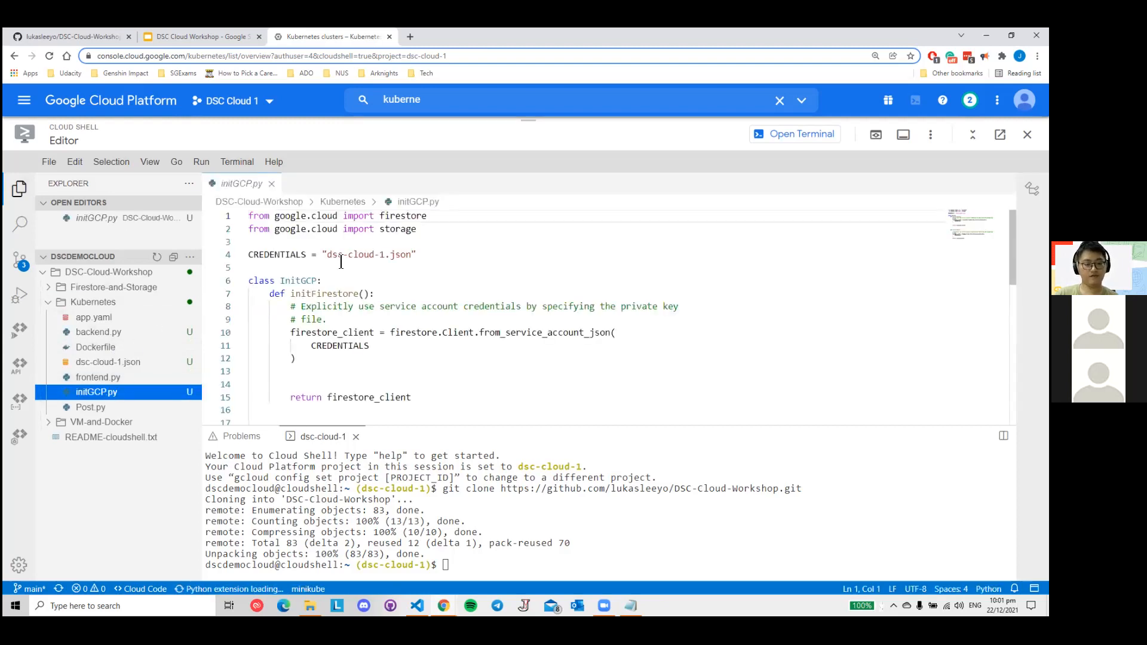
{"action": "left_click_drag", "start_coordinate": [326, 255], "coordinate": [413, 255]}
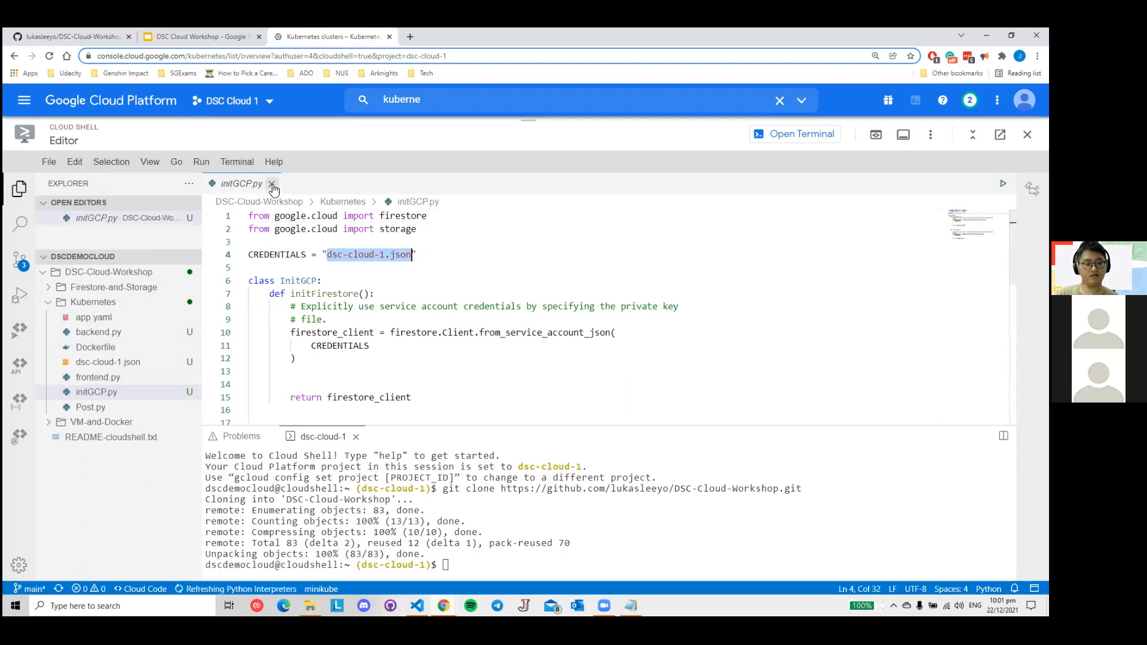
{"action": "left_click", "coordinate": [271, 183]}
- Review the Firestore table and Storage bucket name settings in backend.py, close the file and return to the terminal
{"action": "left_click", "coordinate": [117, 337]}
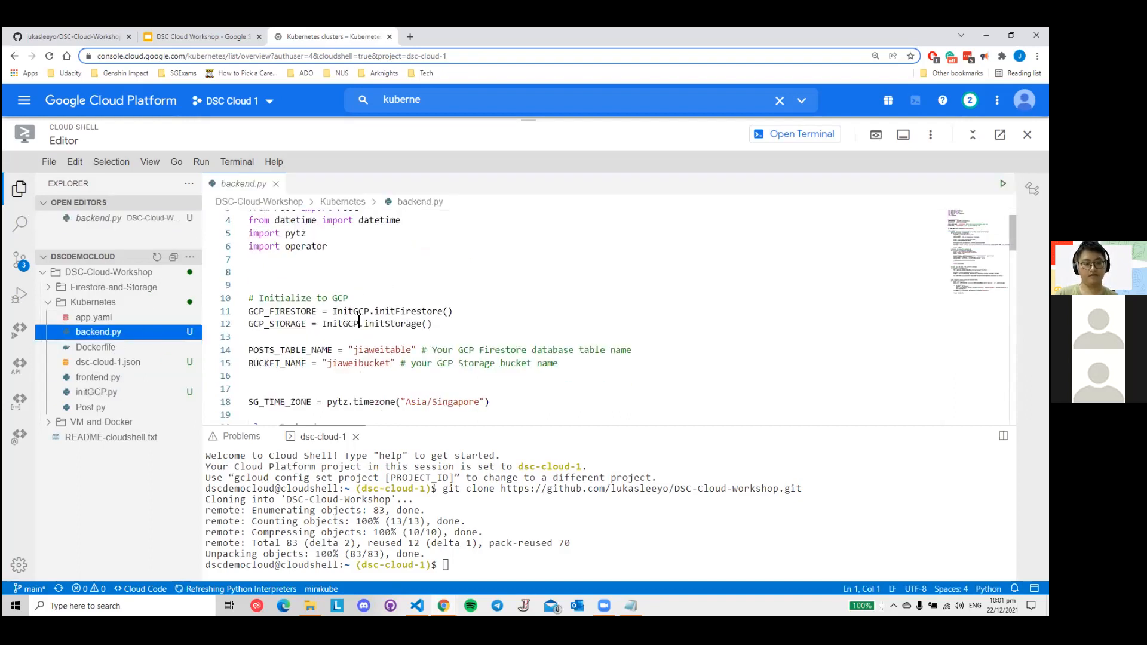
{"action": "scroll", "coordinate": [370, 317], "scroll_direction": "down", "scroll_amount": 1}
{"action": "left_click_drag", "start_coordinate": [349, 319], "coordinate": [393, 328]}
{"action": "left_click", "coordinate": [437, 352]}
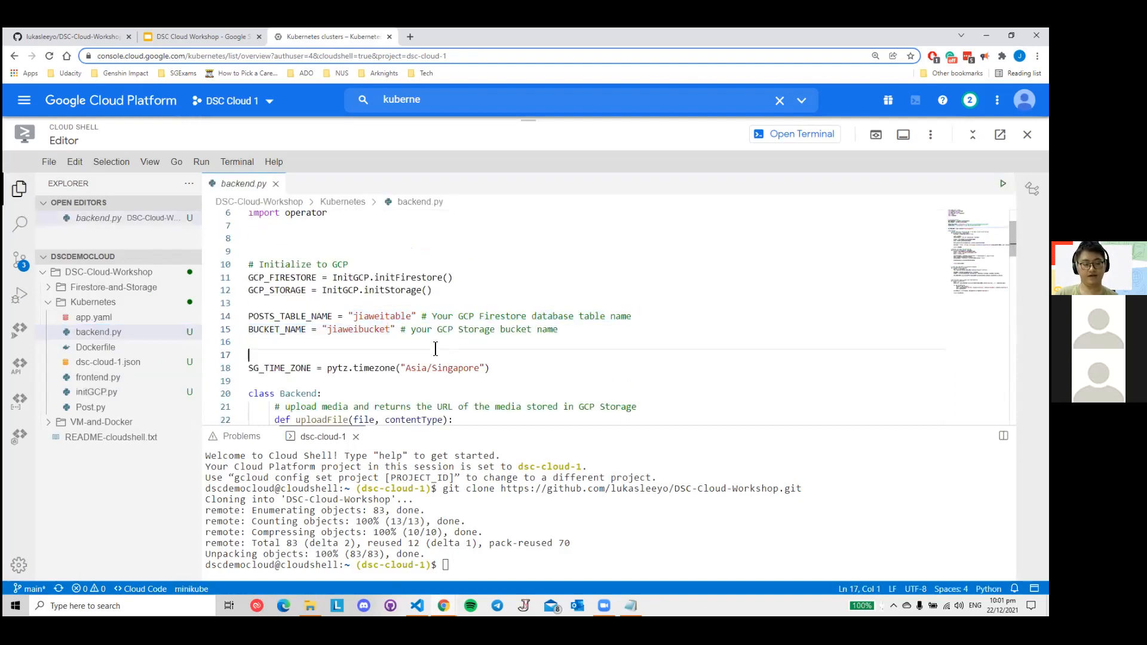
{"action": "left_click", "coordinate": [275, 183]}
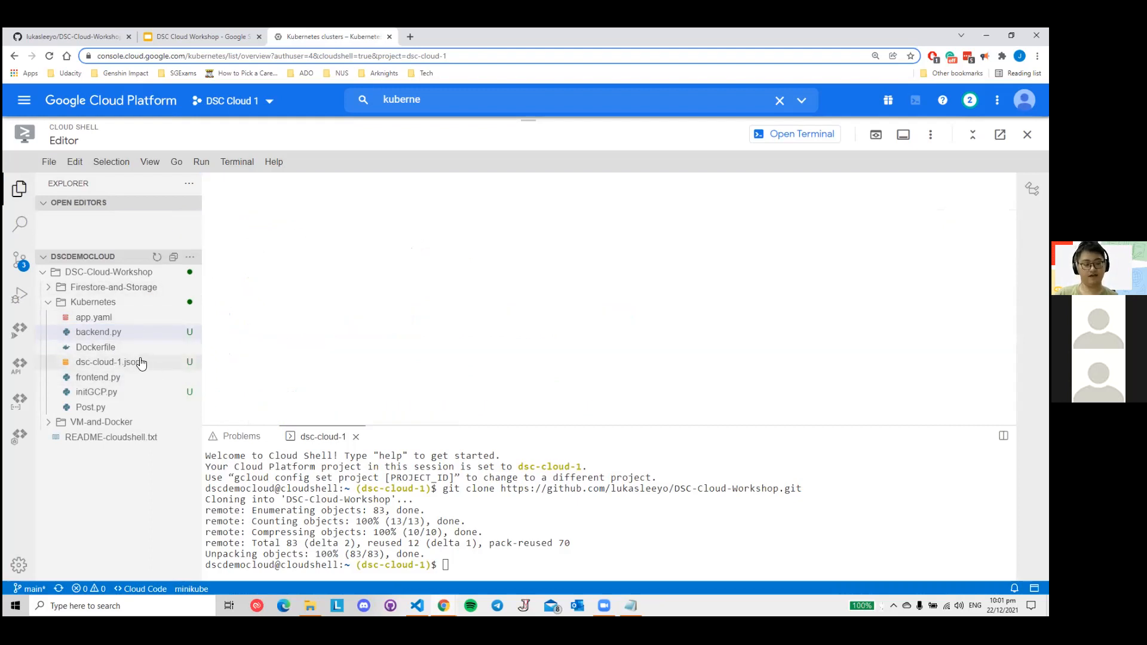
{"action": "left_click", "coordinate": [522, 566]}
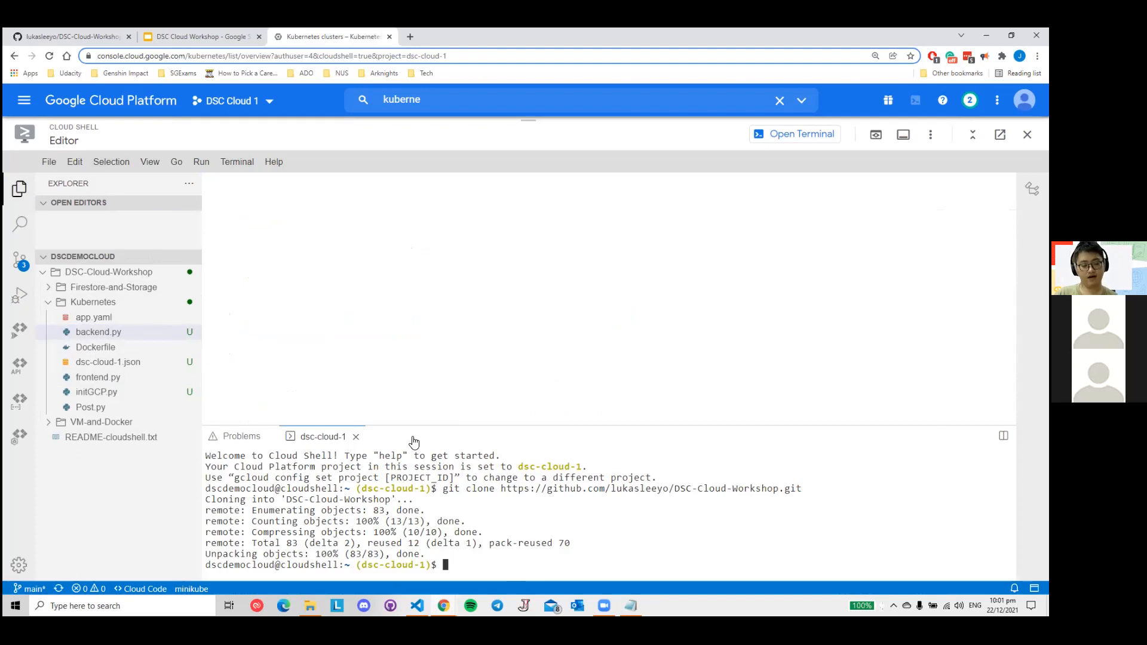
- Switch to the DSC Cloud Workshop slides and review the Google Container Registry slide and the docker build and push commands
{"action": "left_click", "coordinate": [202, 37]}
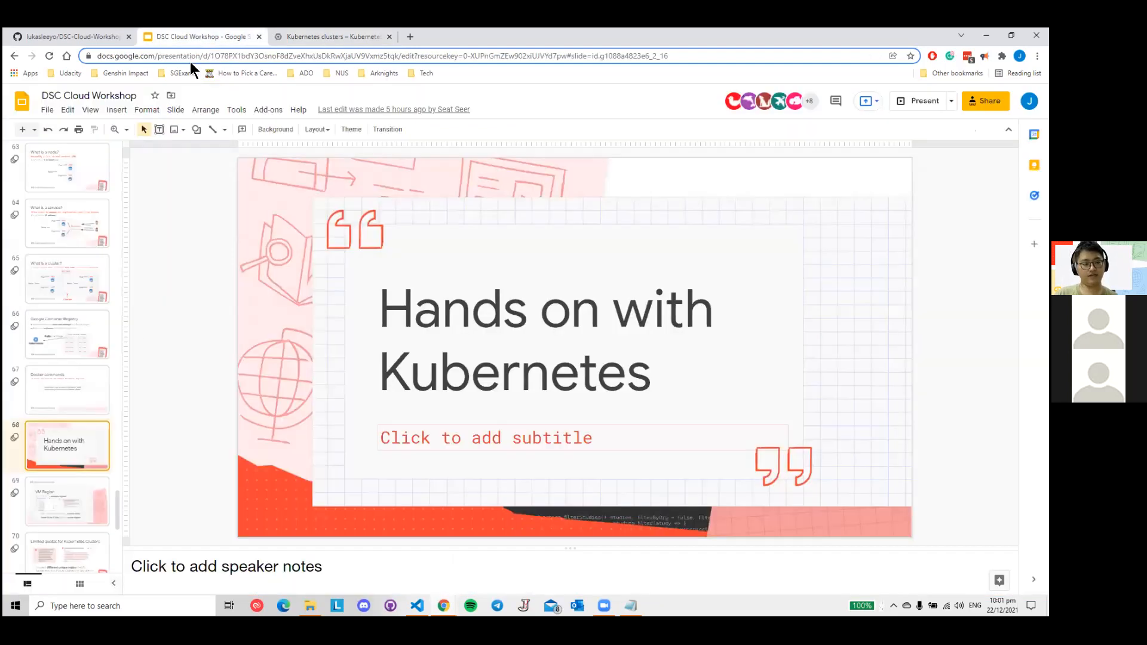
{"action": "left_click", "coordinate": [80, 344]}
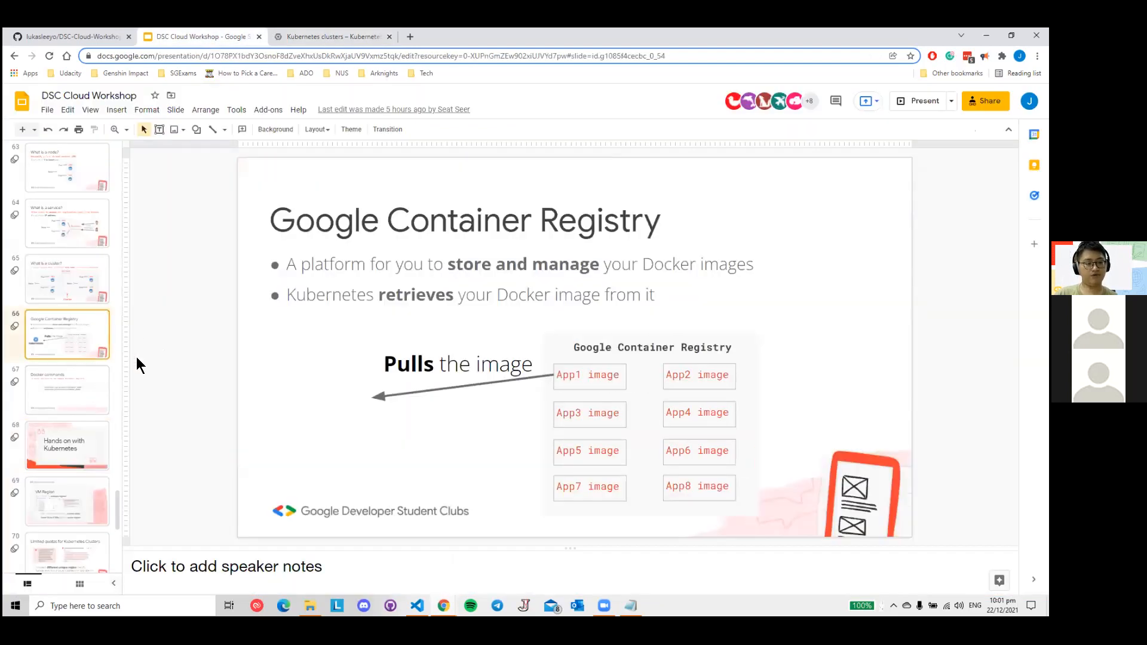
{"action": "left_click", "coordinate": [70, 378]}
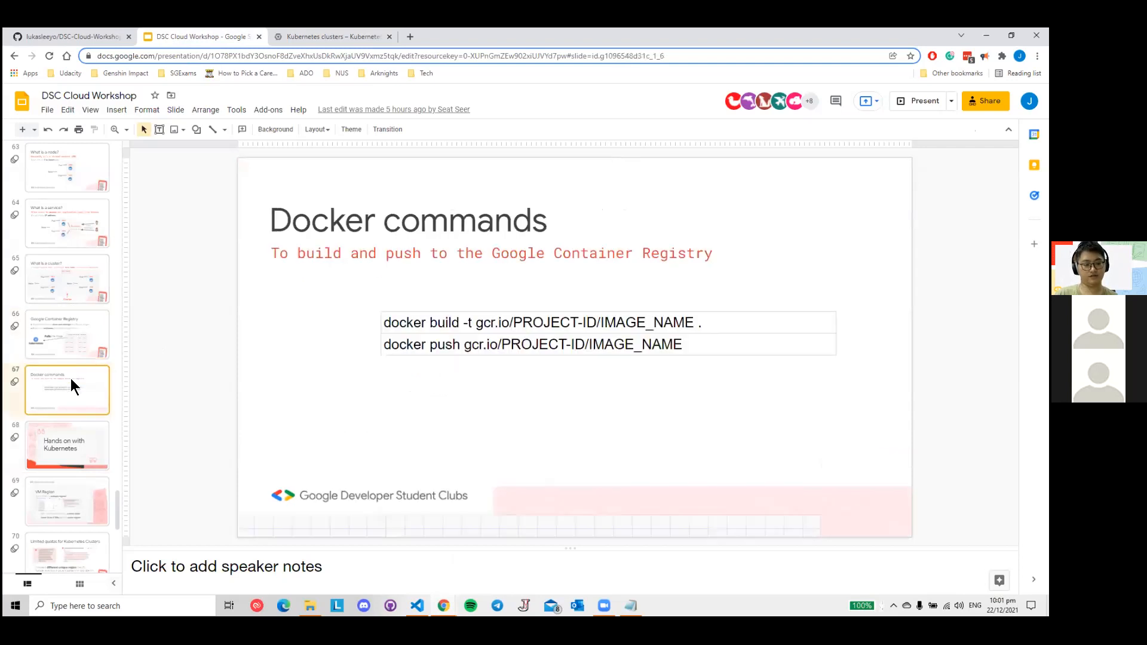
{"action": "left_click", "coordinate": [69, 350]}
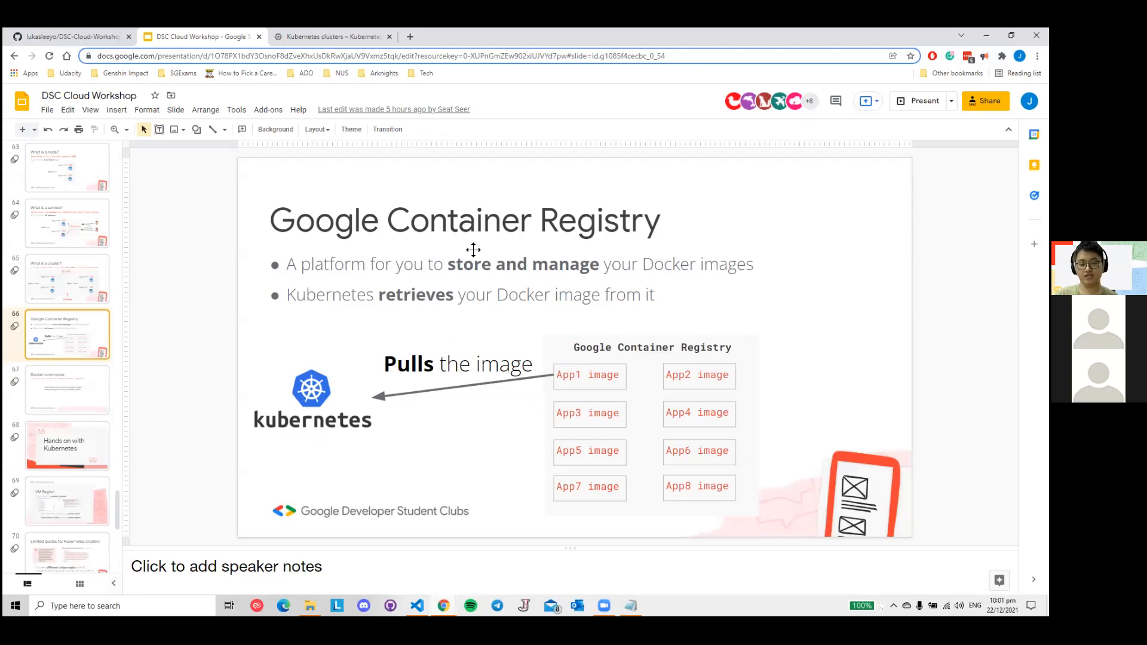
{"action": "left_click_drag", "start_coordinate": [293, 225], "coordinate": [589, 234]}
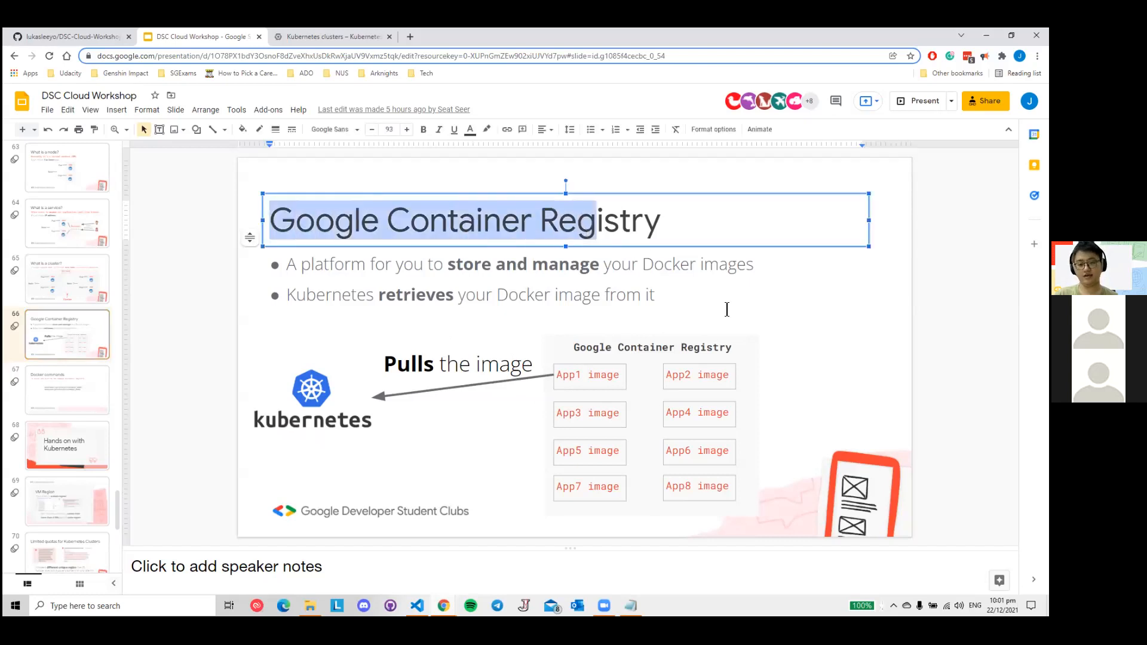
{"action": "left_click", "coordinate": [671, 317]}
{"action": "left_click", "coordinate": [42, 392]}
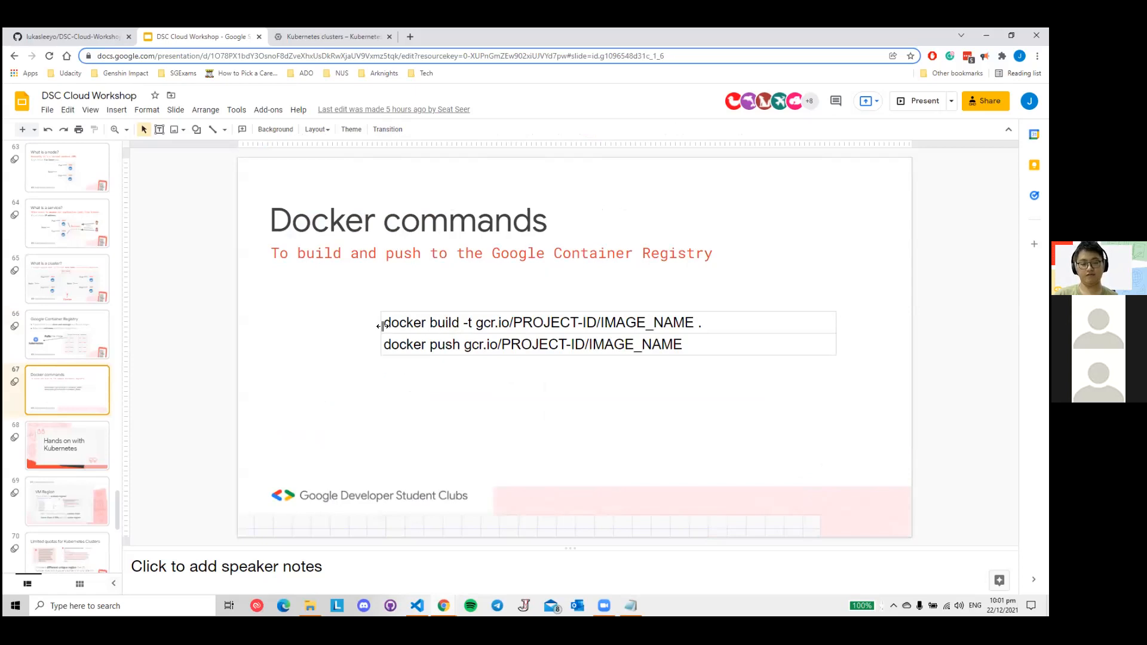
{"action": "left_click_drag", "start_coordinate": [382, 325], "coordinate": [655, 362]}
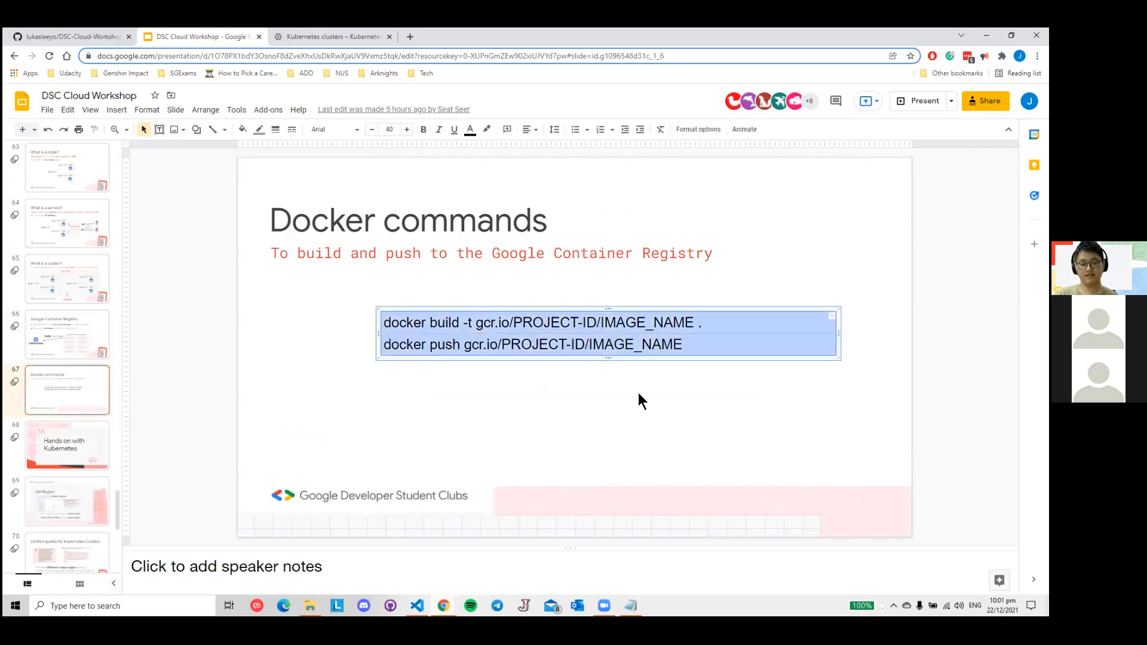
{"action": "left_click", "coordinate": [617, 418]}
- Return to the Cloud Shell Editor, list the home directory with ls and change into DSC-Cloud-Workshop in the terminal
{"action": "left_click", "coordinate": [330, 39]}
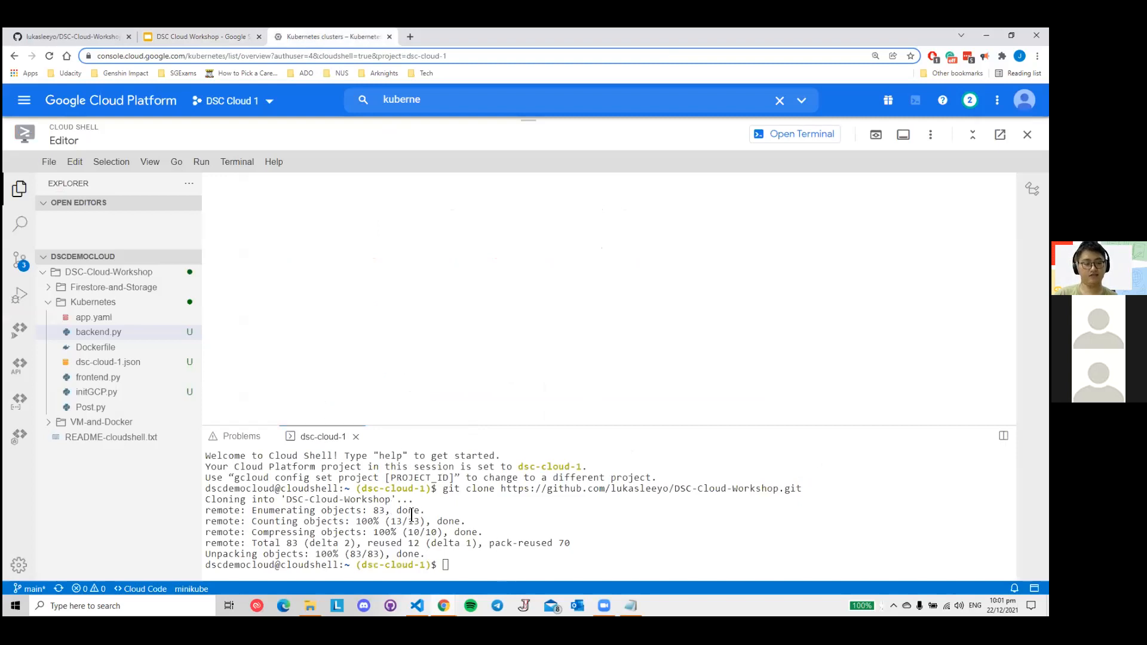
{"action": "left_click", "coordinate": [500, 569]}
{"action": "type", "text": "ls"}
{"action": "key", "text": "Return"}
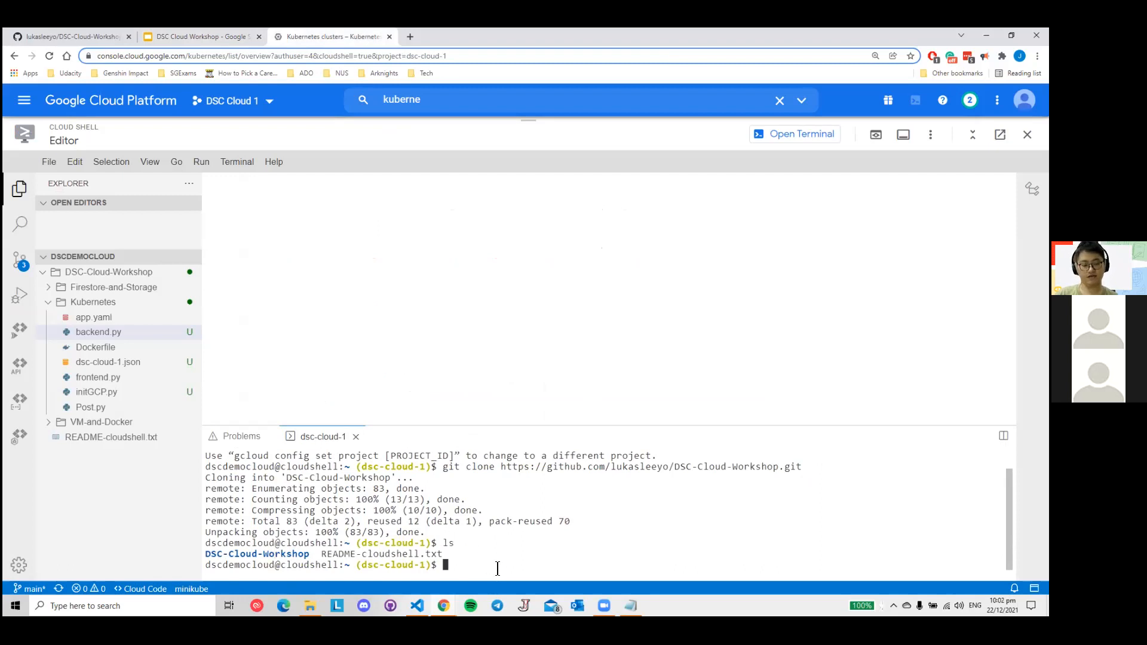
{"action": "type", "text": "cd DS"}
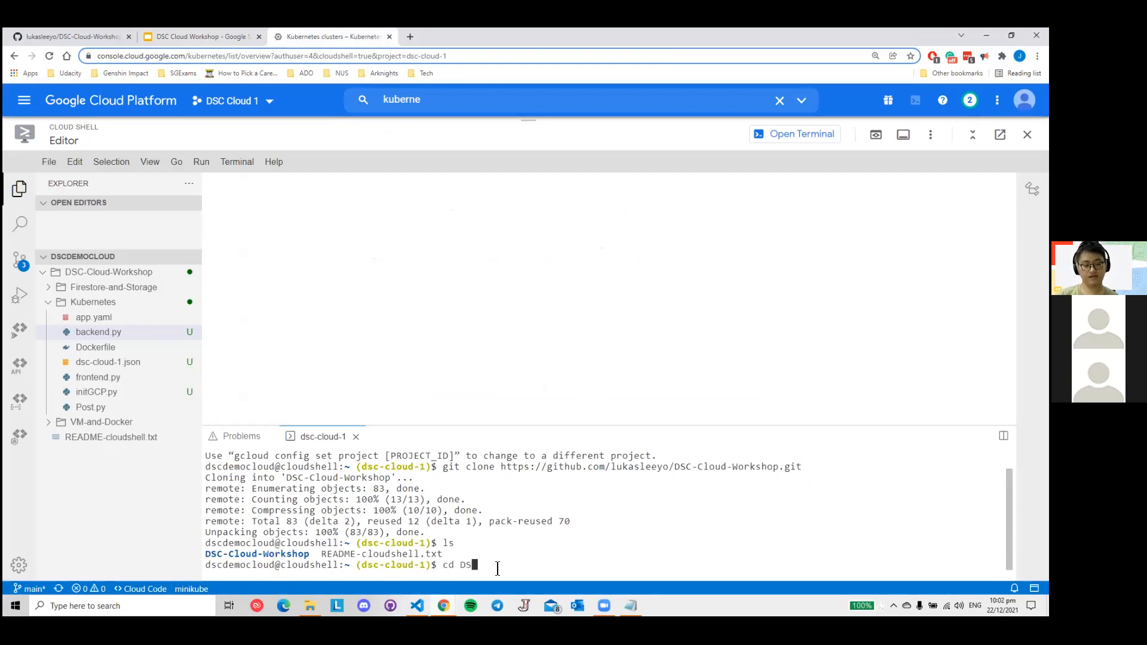
{"action": "key", "text": "Tab"}
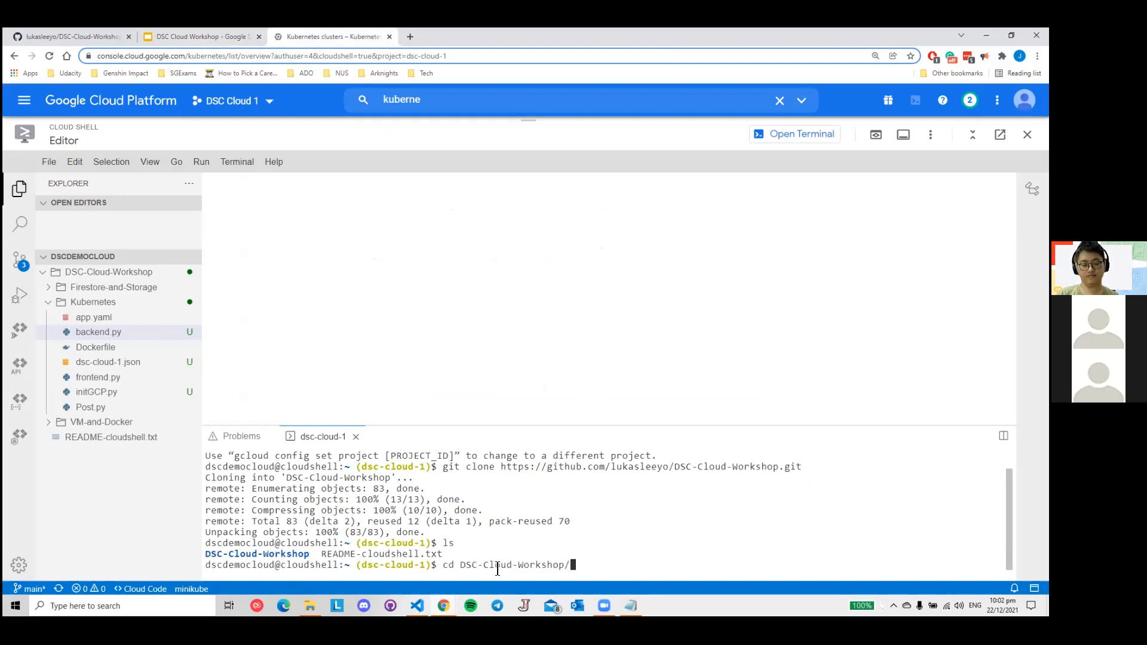
{"action": "key", "text": "Return"}
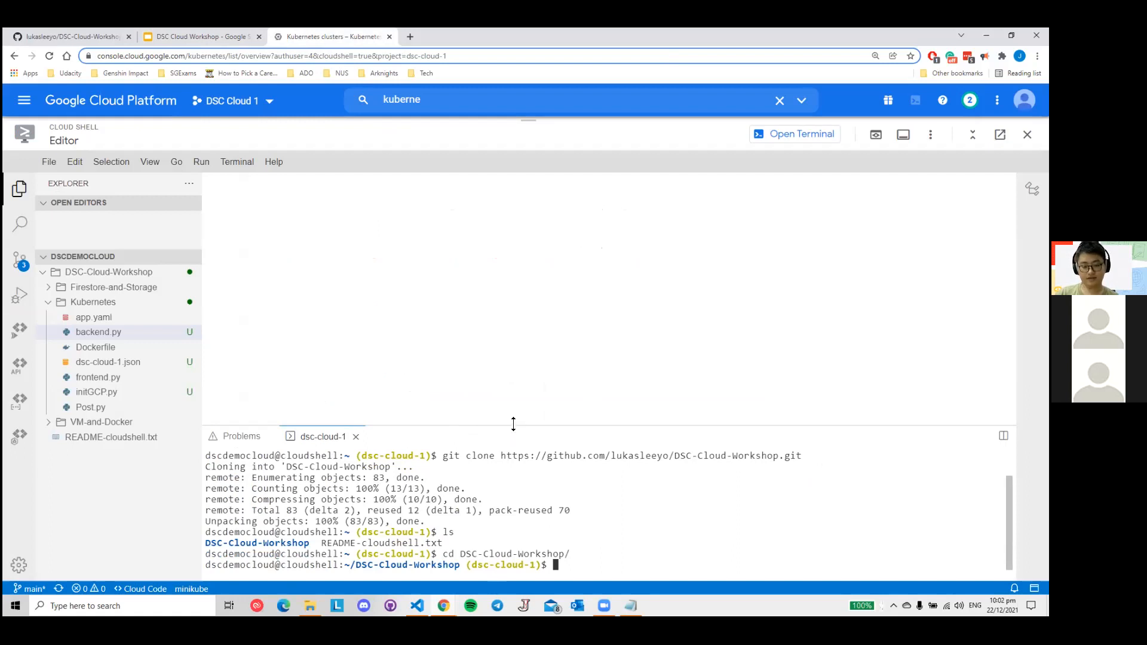
- Enlarge the terminal area, list the DSC-Cloud-Workshop contents with ls and change into the Kubernetes folder
{"action": "left_click_drag", "start_coordinate": [514, 427], "coordinate": [513, 310]}
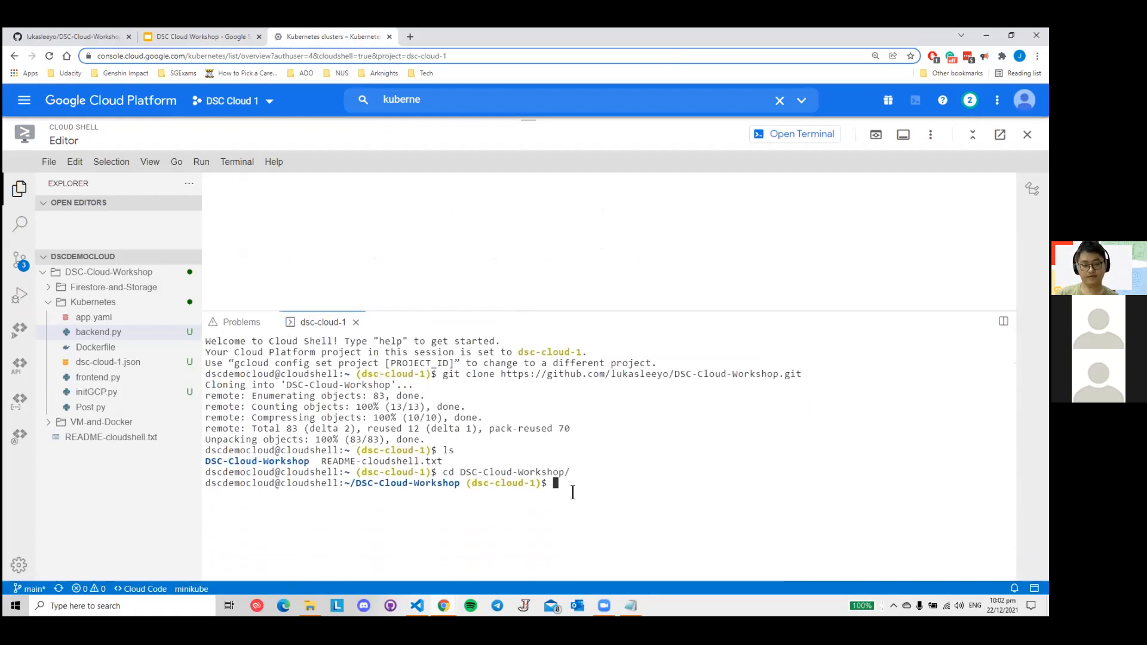
{"action": "type", "text": "ls"}
{"action": "key", "text": "Return"}
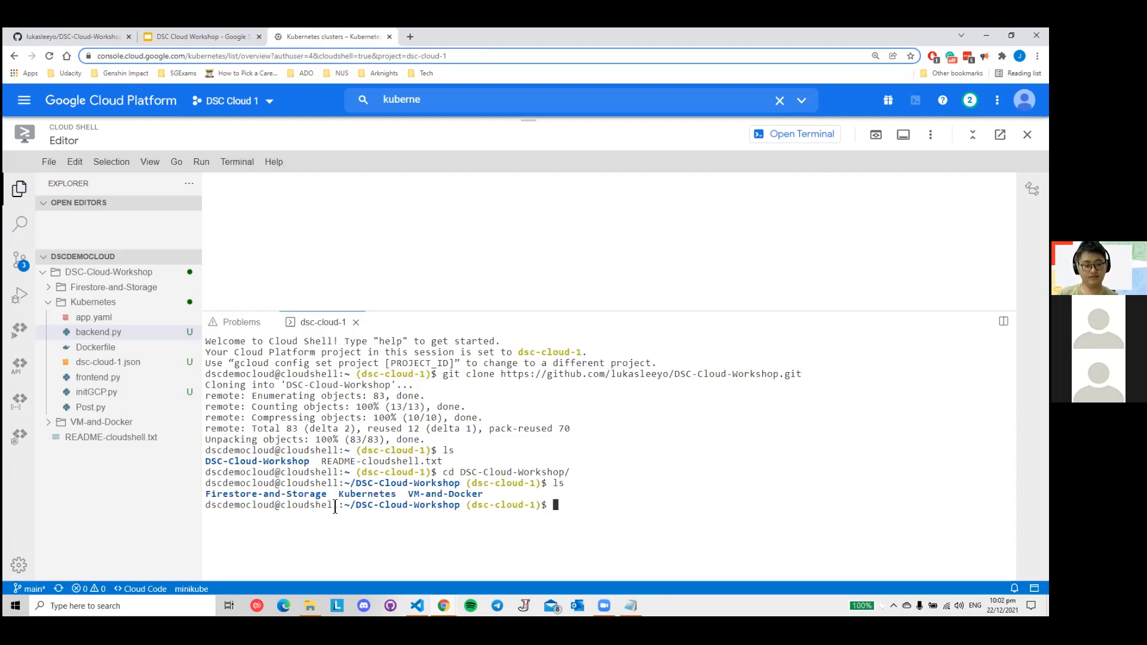
{"action": "left_click_drag", "start_coordinate": [340, 495], "coordinate": [395, 493]}
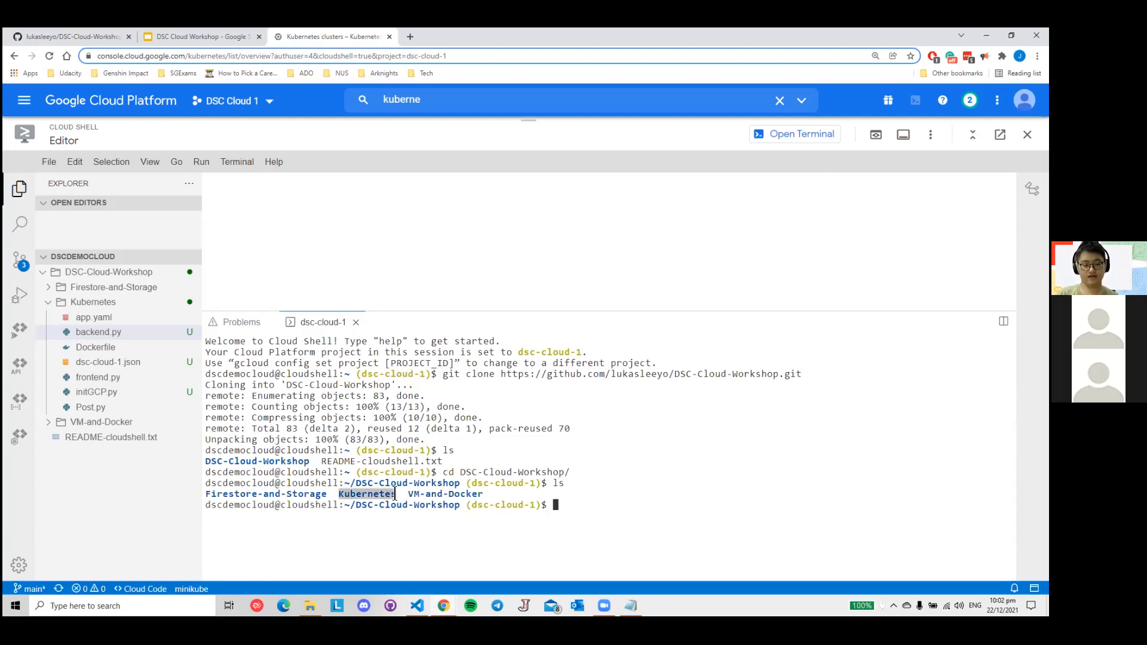
{"action": "left_click", "coordinate": [627, 509]}
{"action": "type", "text": "cd Kube"}
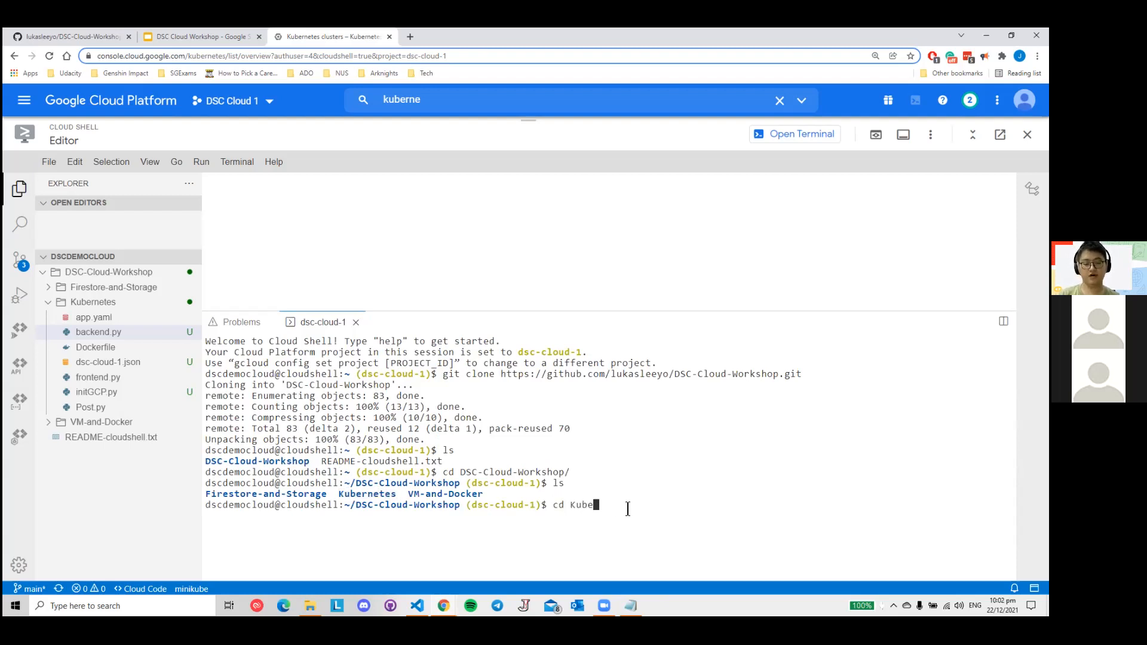
{"action": "key", "text": "Tab"}
{"action": "key", "text": "Return"}
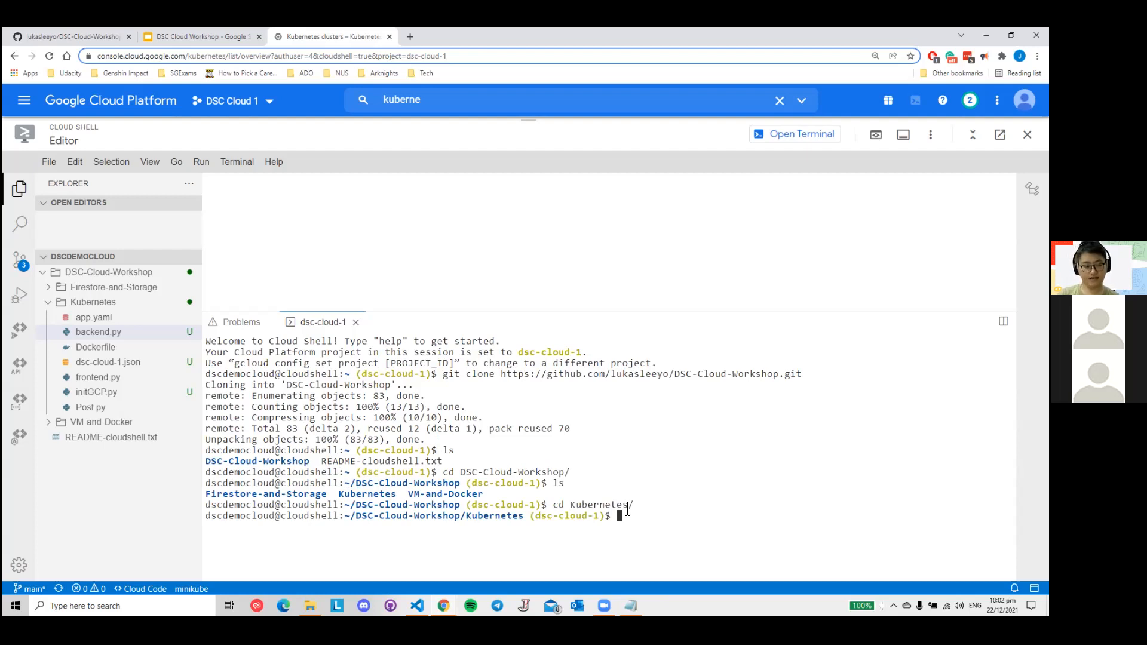
- List the Kubernetes folder with ls and check for dsc-cloud-1.json, initGCP.py and backend.py
{"action": "type", "text": "ls"}
{"action": "key", "text": "Return"}
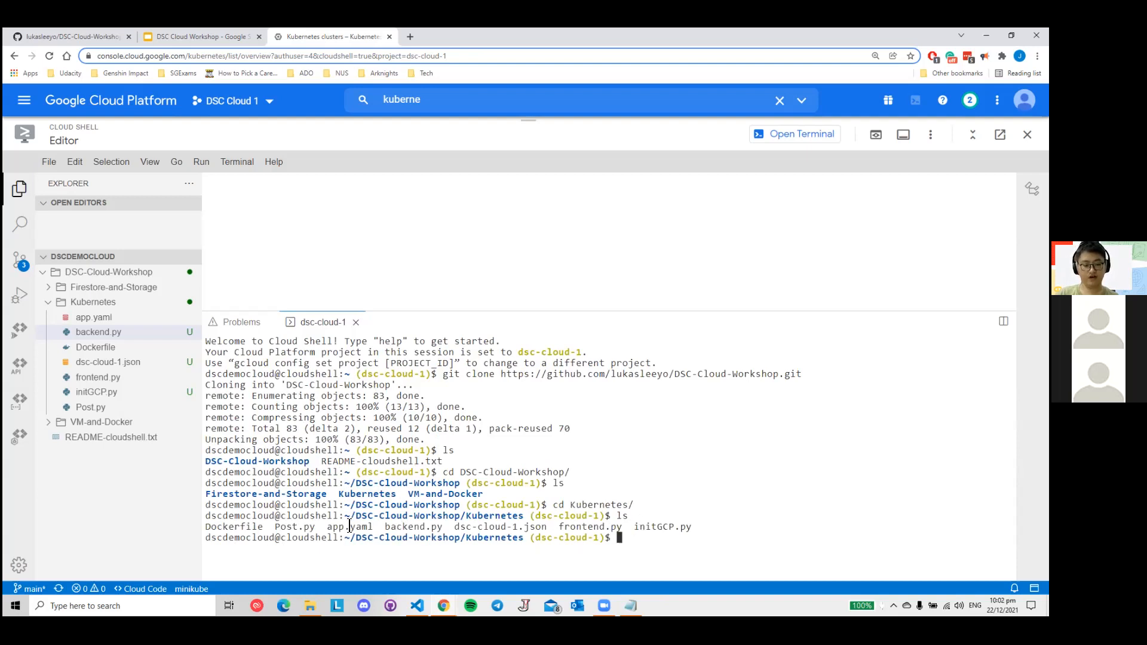
{"action": "left_click_drag", "start_coordinate": [454, 527], "coordinate": [556, 527]}
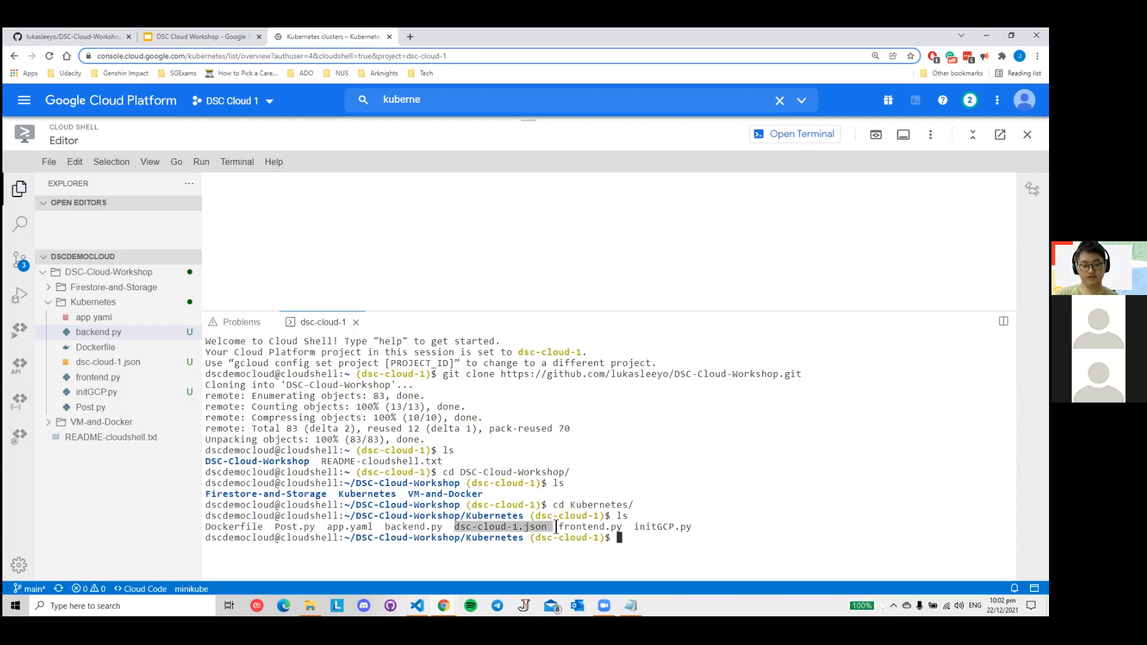
{"action": "double_click", "coordinate": [636, 529]}
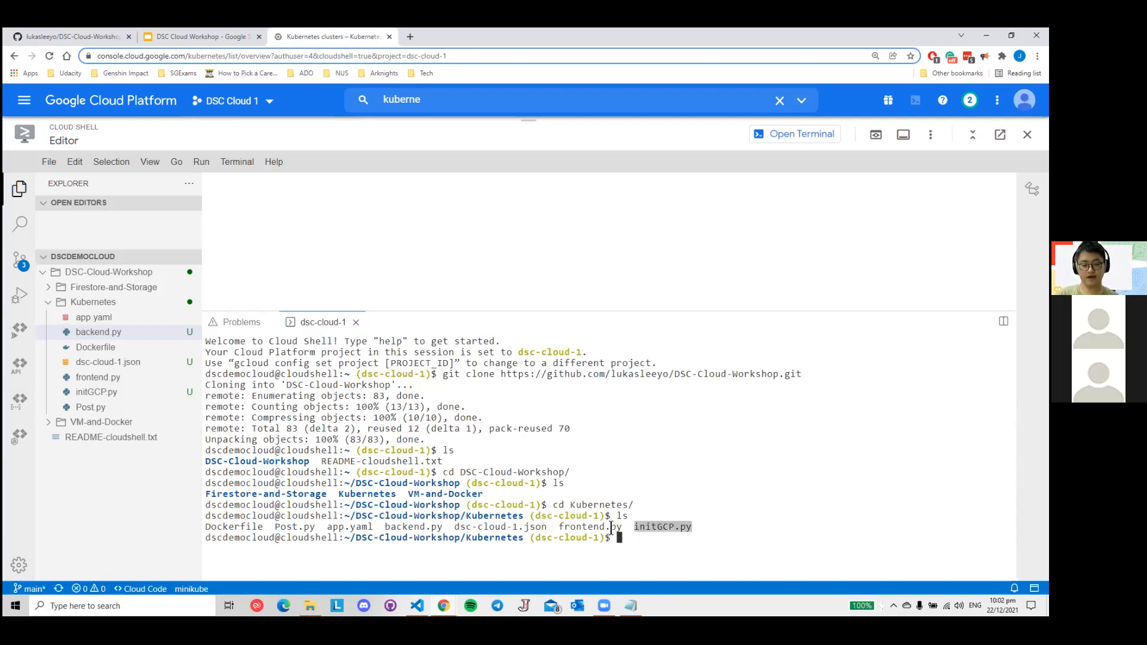
{"action": "double_click", "coordinate": [388, 527]}
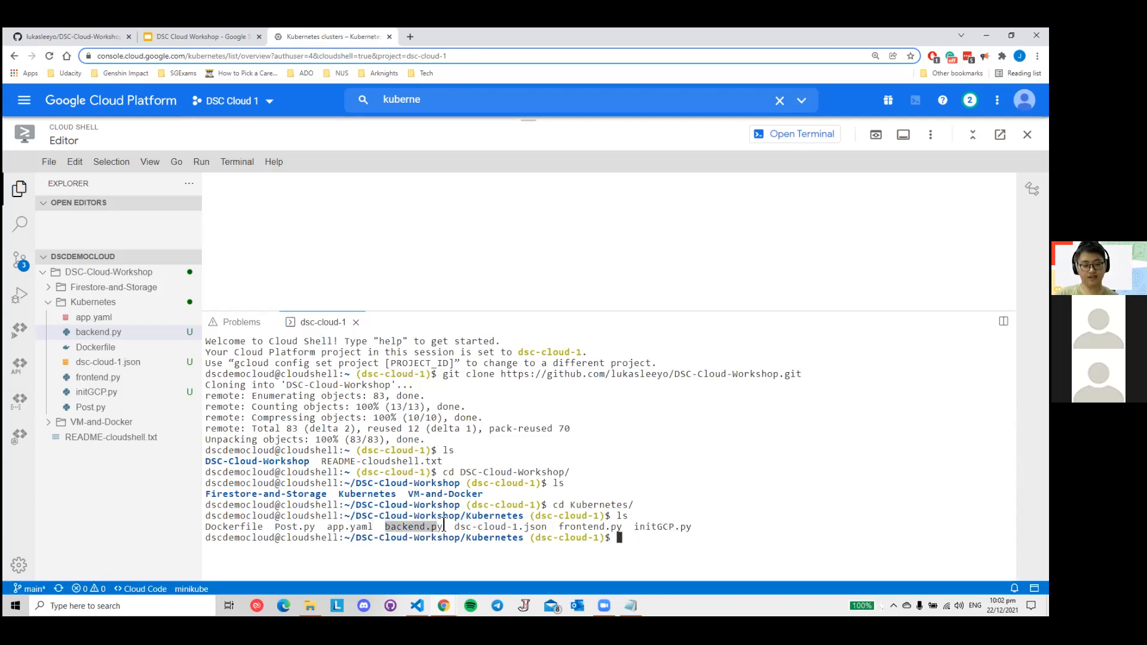
{"action": "left_click", "coordinate": [681, 552]}
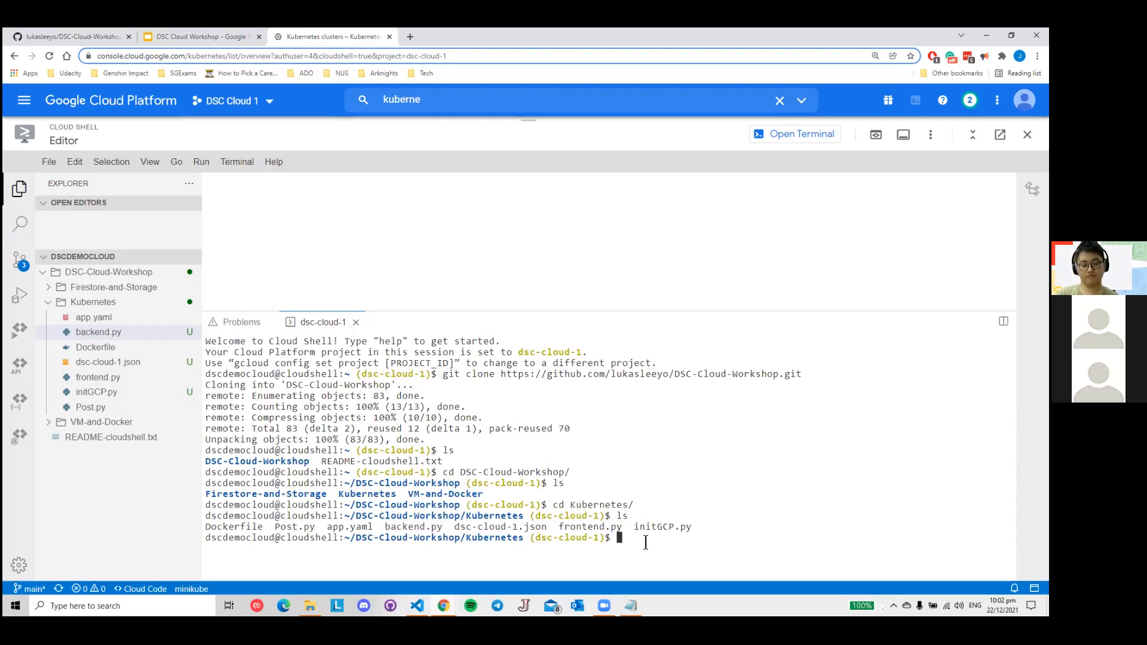
- Recheck the Docker commands slide in the DSC Cloud Workshop slides, return to Cloud Shell and list the folder again
{"action": "left_click", "coordinate": [200, 36]}
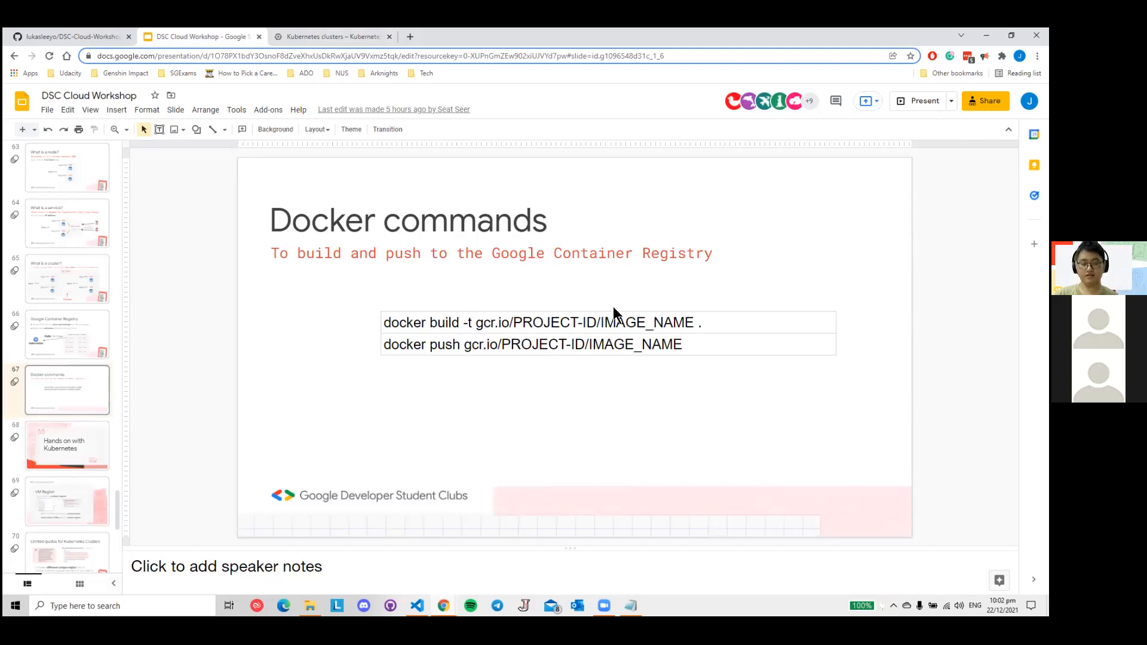
{"action": "left_click", "coordinate": [308, 36]}
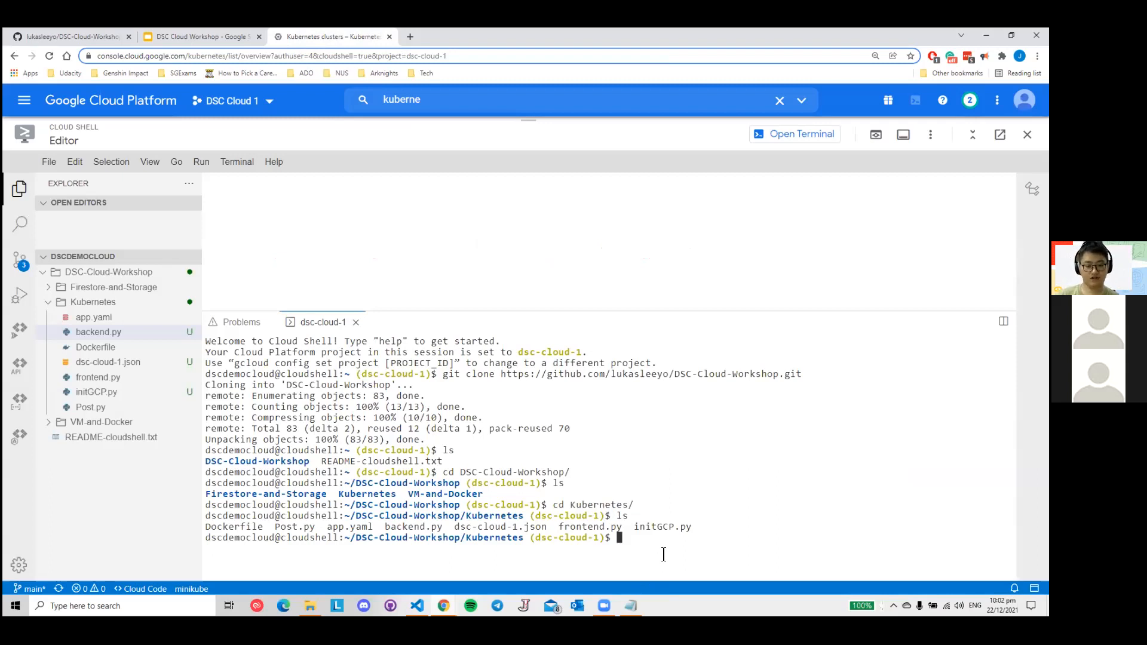
{"action": "type", "text": "ls"}
{"action": "key", "text": "Return"}
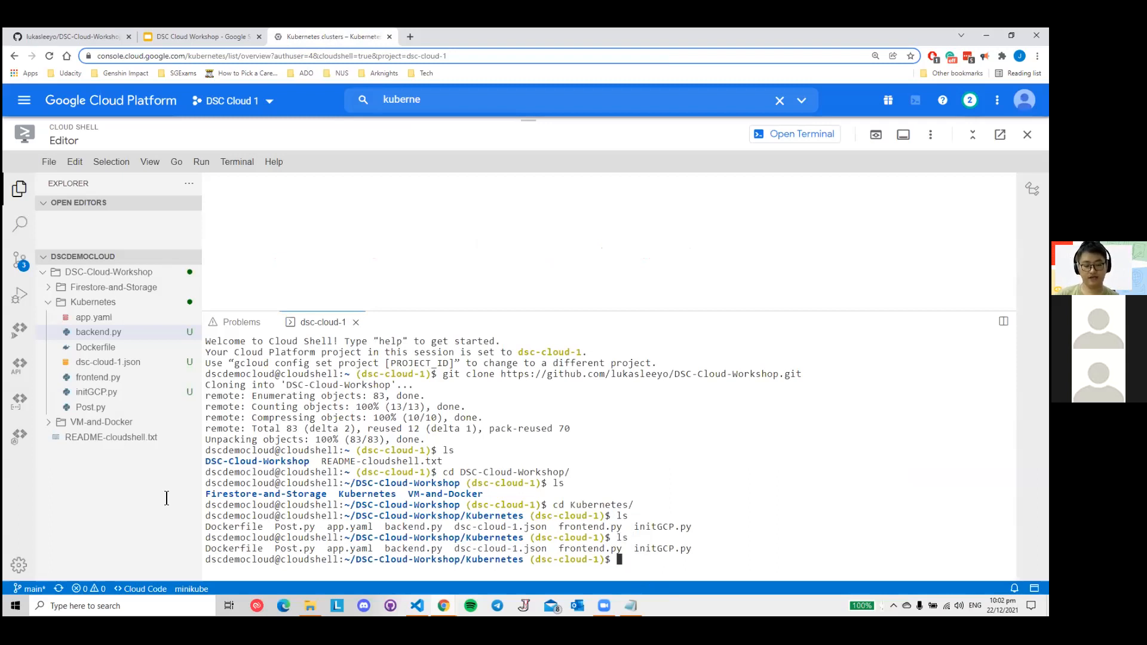
- Clear the terminal with clear and list the Kubernetes folder's files with ls
{"action": "left_click", "coordinate": [647, 563]}
{"action": "type", "text": "clear"}
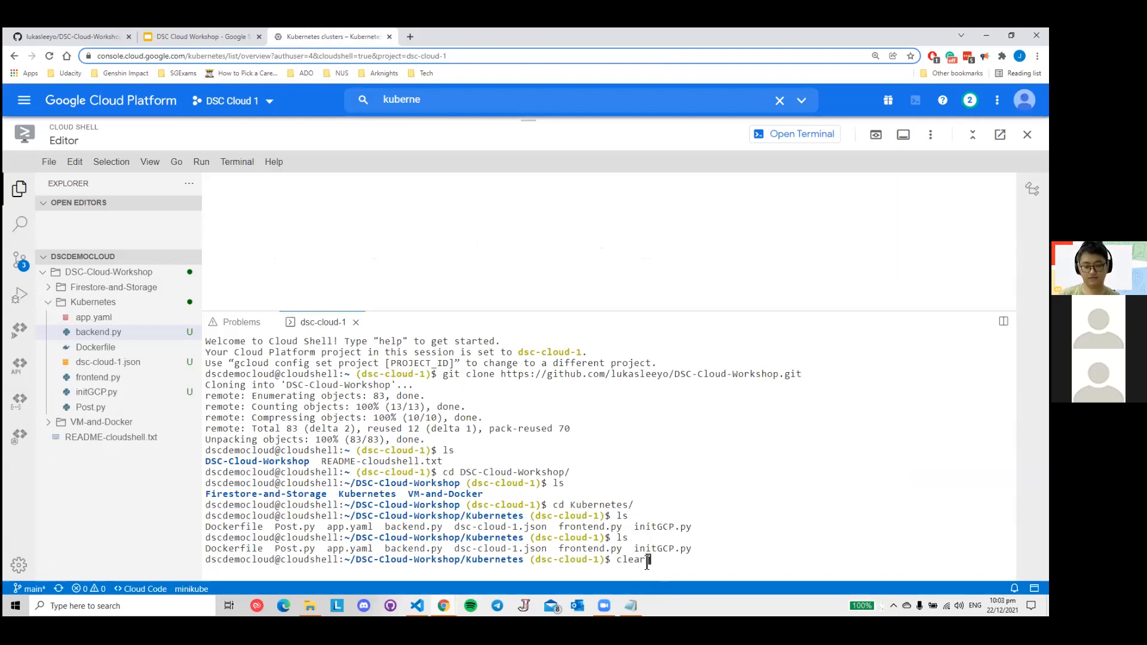
{"action": "key", "text": "Return"}
{"action": "type", "text": "ls"}
{"action": "key", "text": "Return"}
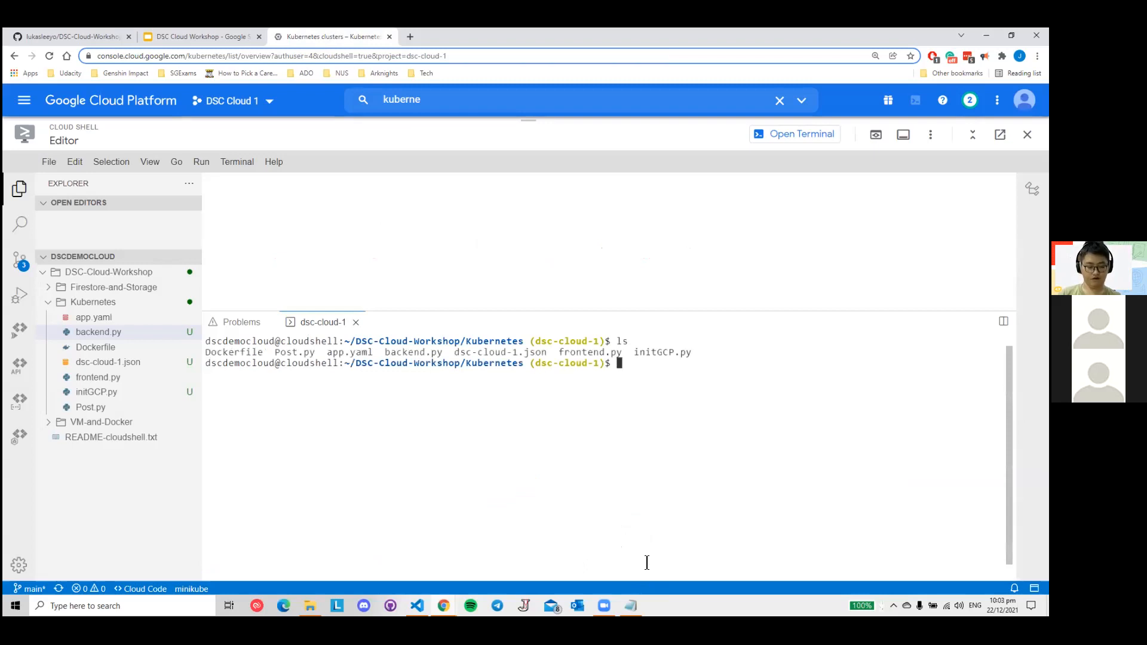
- Enter the beginning of the build command, docker build -t gcr.io/, following the Docker commands slide
{"action": "type", "text": "docker "}
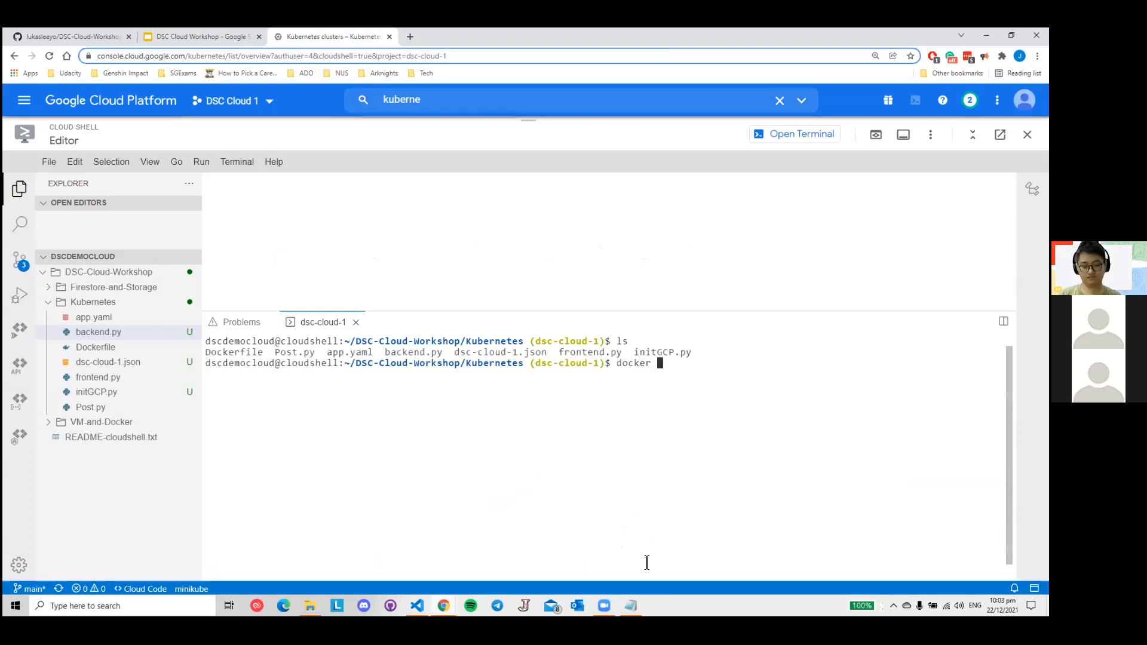
{"action": "type", "text": "build -t"}
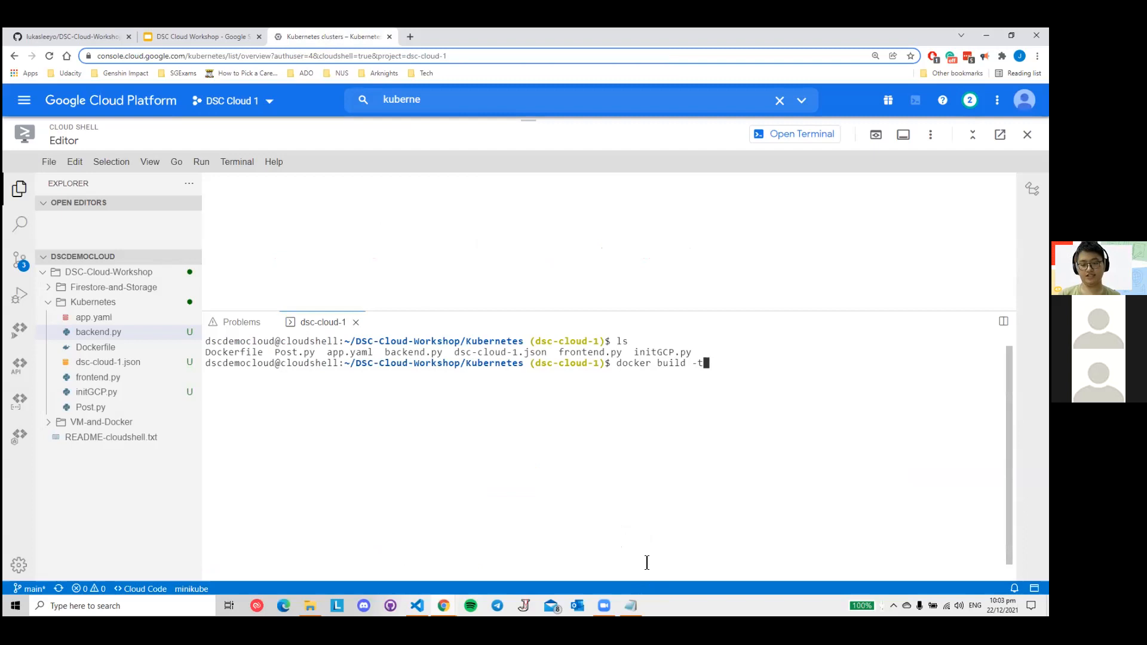
{"action": "left_click", "coordinate": [204, 37]}
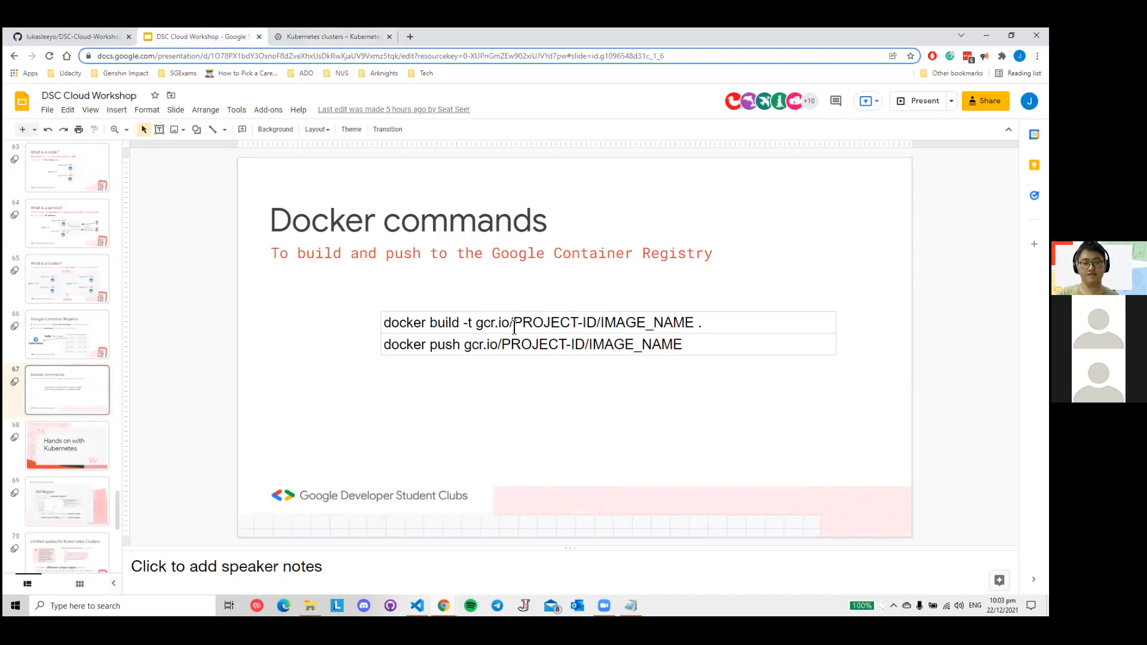
{"action": "left_click", "coordinate": [331, 38]}
{"action": "type", "text": "gcr.io"}
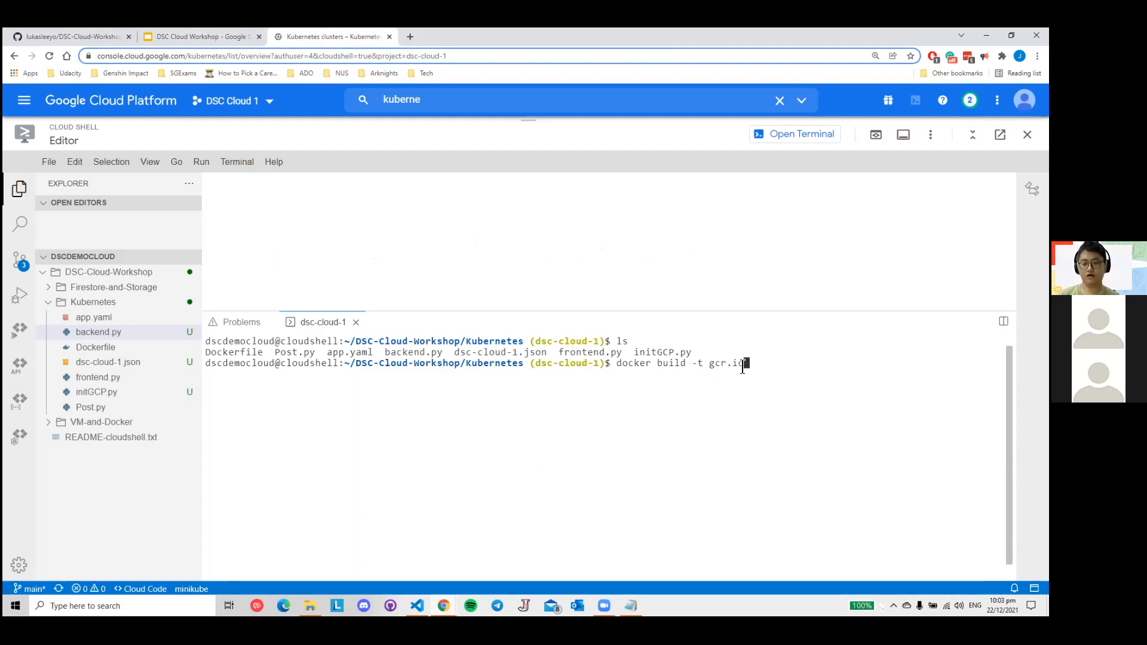
{"action": "left_click", "coordinate": [239, 37]}
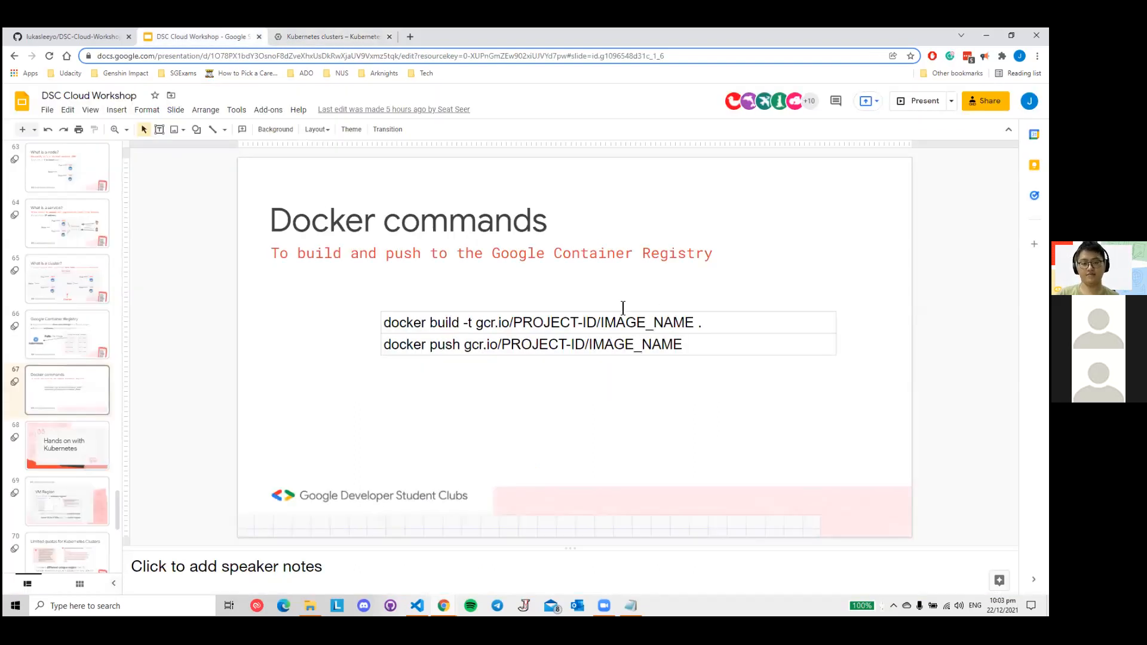
{"action": "left_click", "coordinate": [339, 38]}
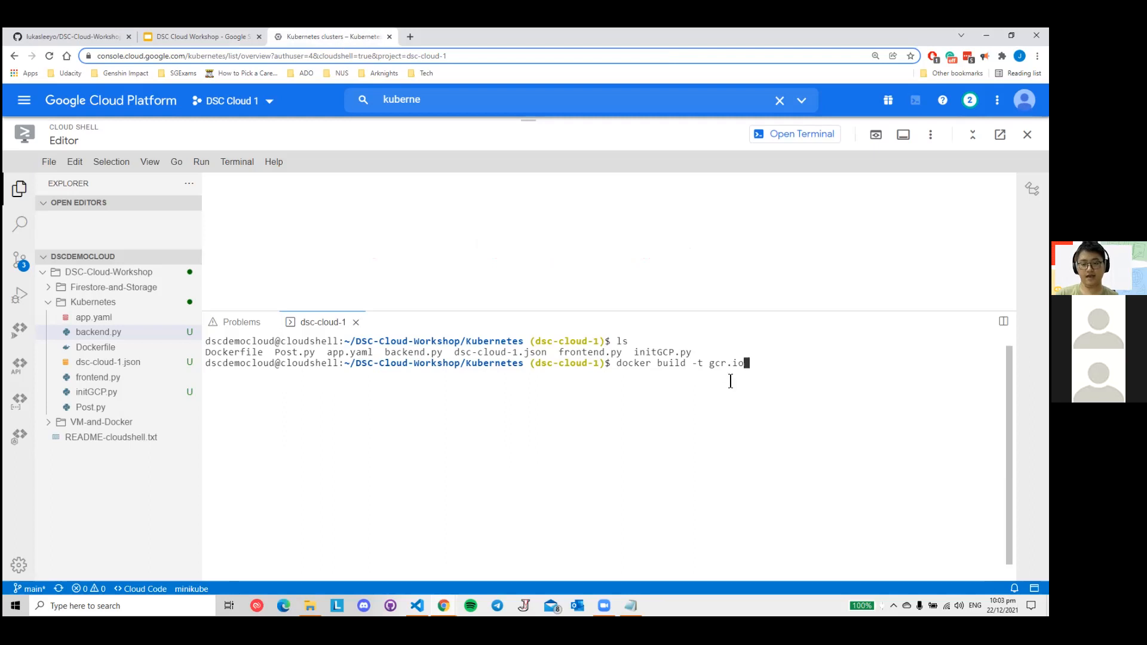
{"action": "type", "text": "/"}
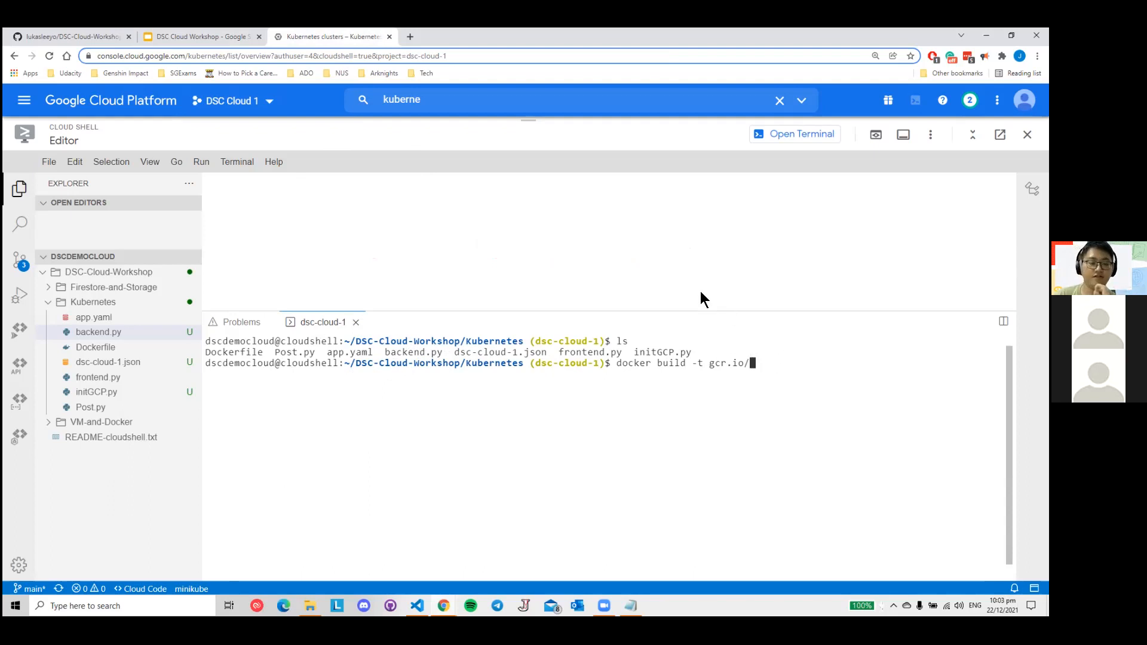
- Copy the project ID dsc-cloud-1 from the project selector and add it after gcr.io/ in the build command
{"action": "left_click", "coordinate": [236, 101]}
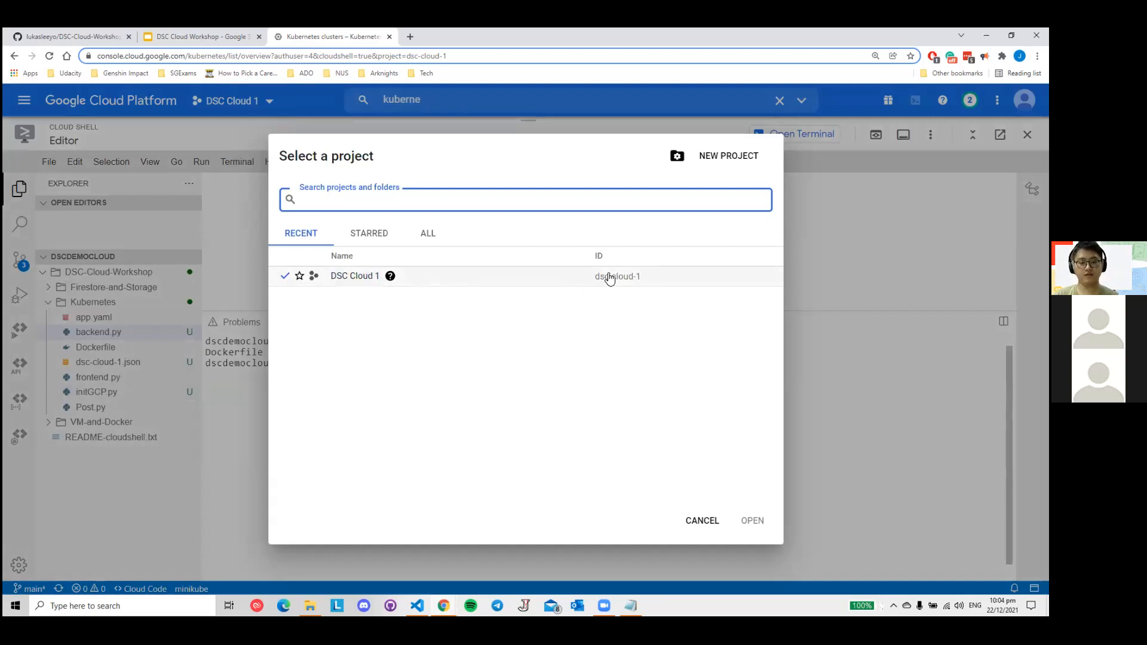
{"action": "left_click_drag", "start_coordinate": [593, 284], "coordinate": [640, 281]}
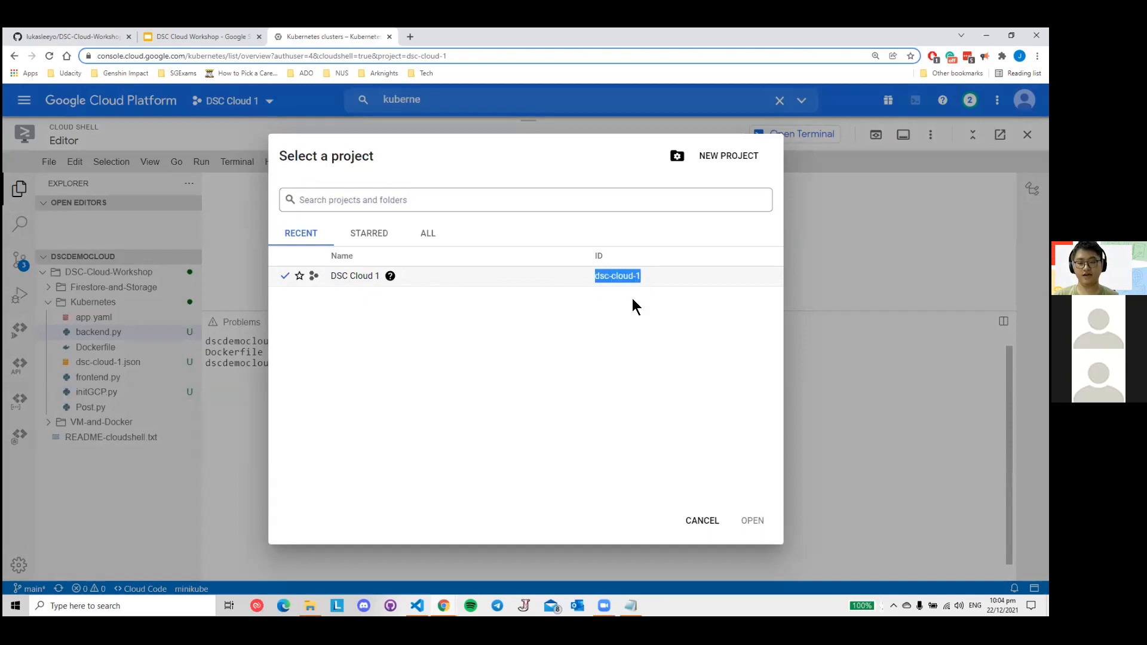
{"action": "left_click", "coordinate": [640, 323]}
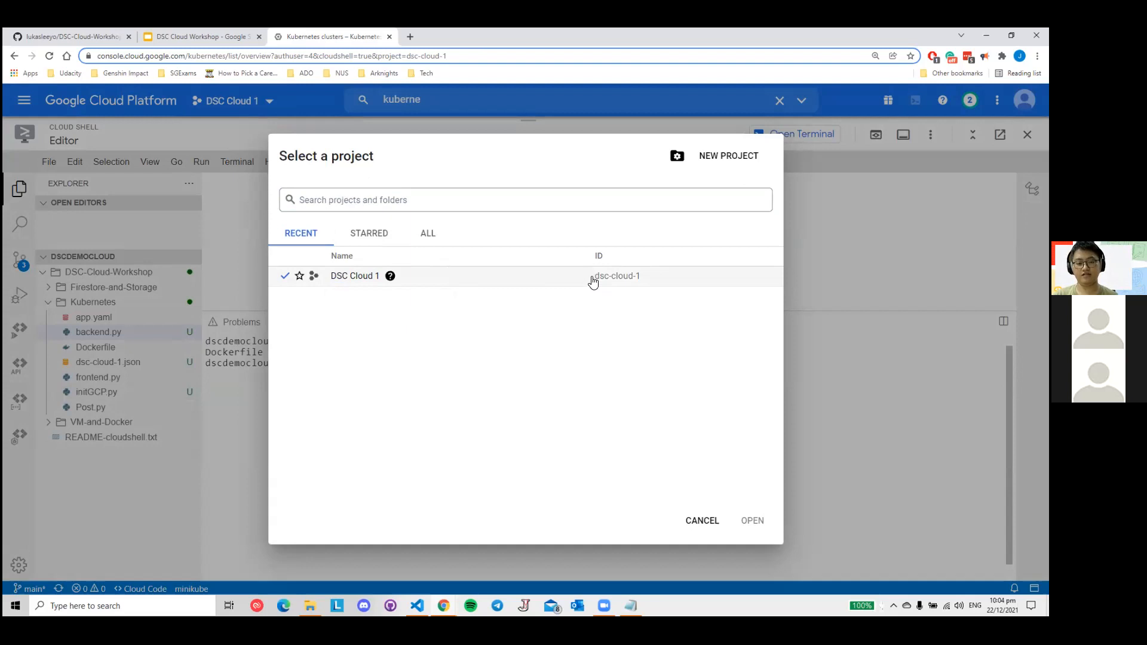
{"action": "left_click_drag", "start_coordinate": [593, 282], "coordinate": [639, 282]}
{"action": "key", "text": "ctrl+c"}
{"action": "left_click", "coordinate": [903, 386]}
{"action": "type", "text": "dsc-cloud-1)$ docker build -t gcr.io/dsc-cloud-1"}
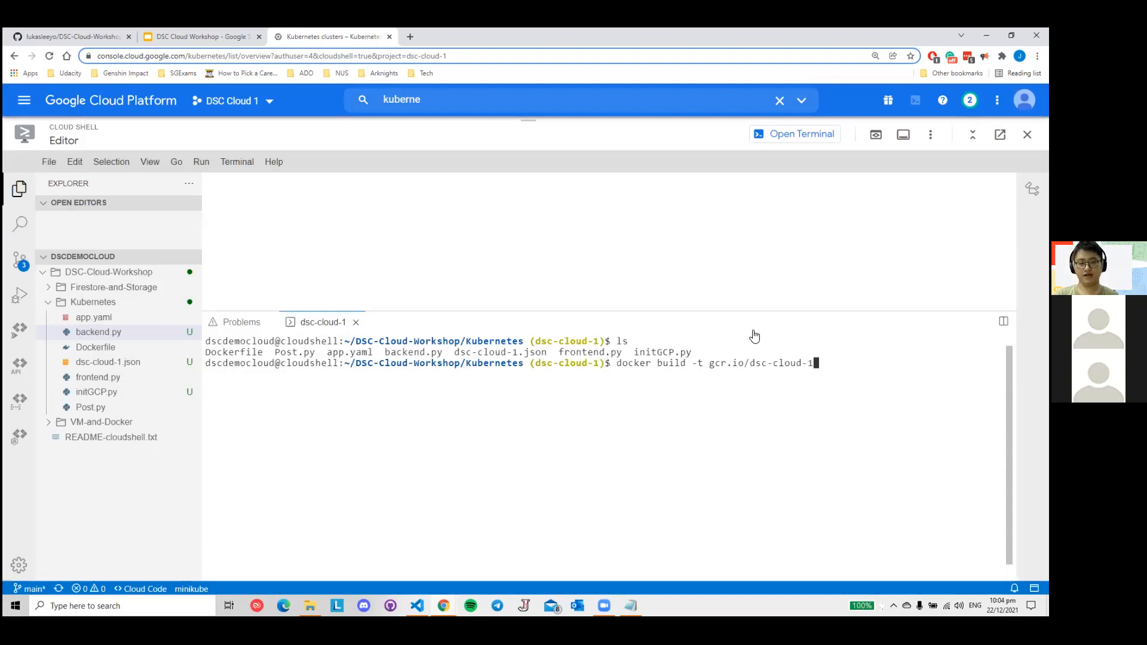
- Add the presenter's first name as image name and "." as build context to the command, following the Docker commands slide
{"action": "left_click", "coordinate": [227, 37]}
{"action": "left_click", "coordinate": [328, 36]}
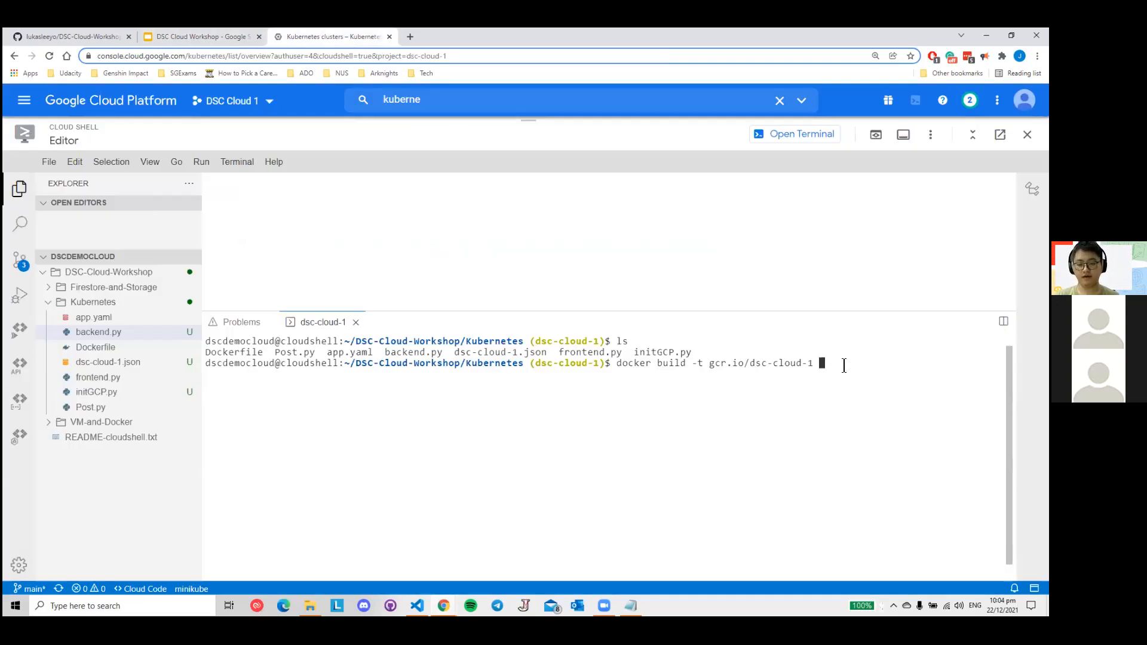
{"action": "type", "text": "jiawei"}
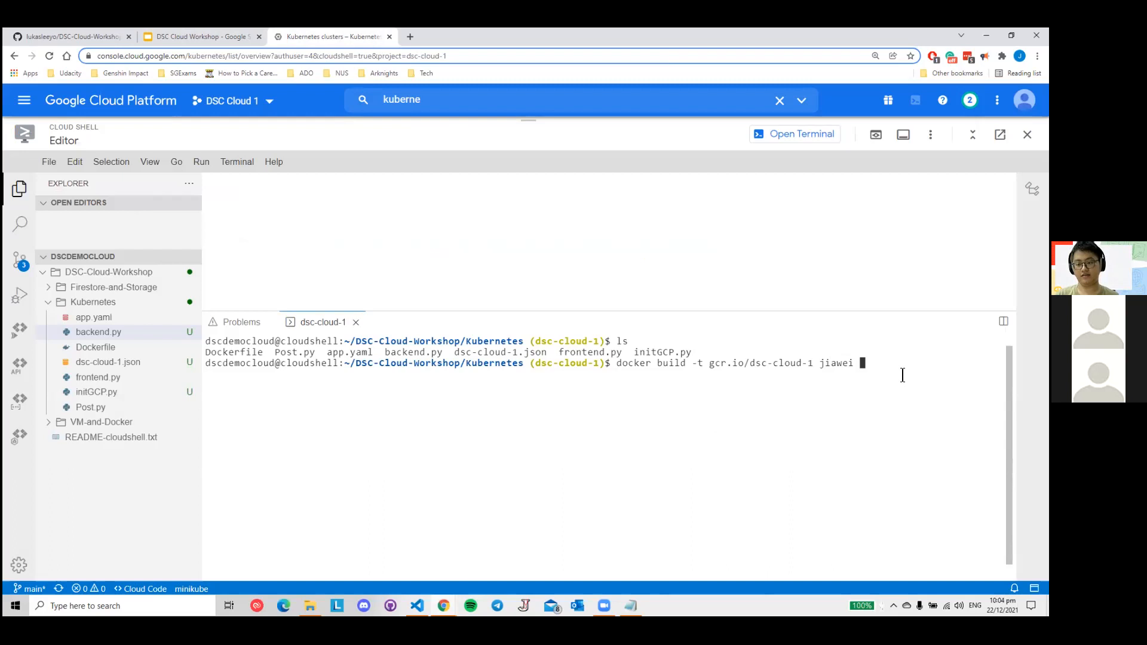
{"action": "left_click", "coordinate": [179, 36]}
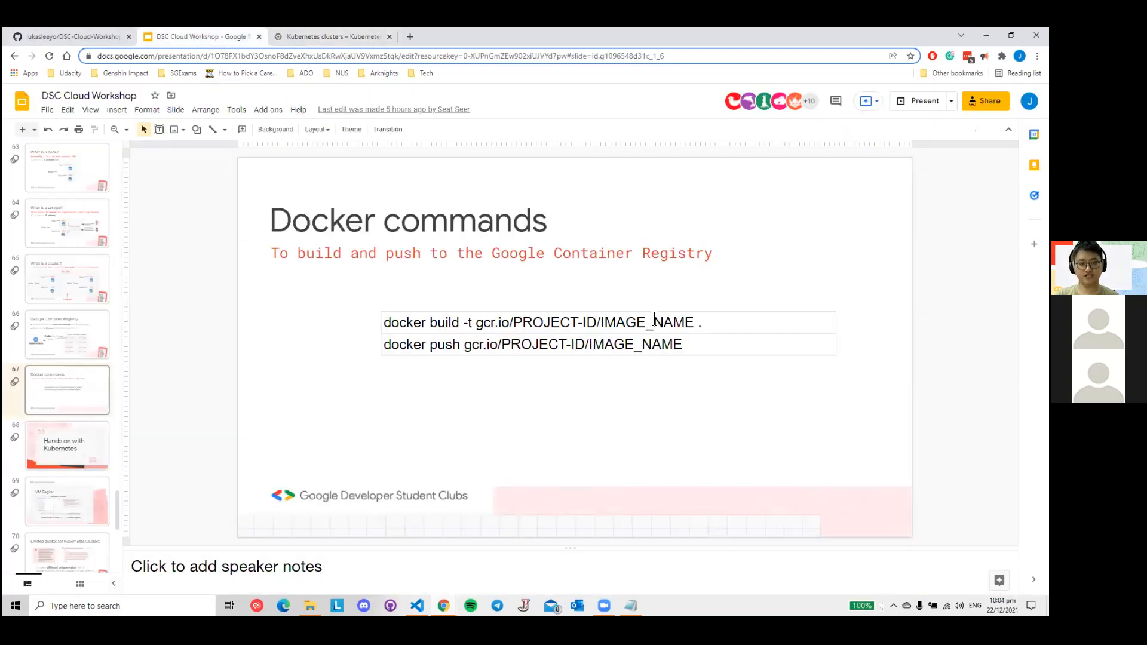
{"action": "left_click", "coordinate": [350, 36]}
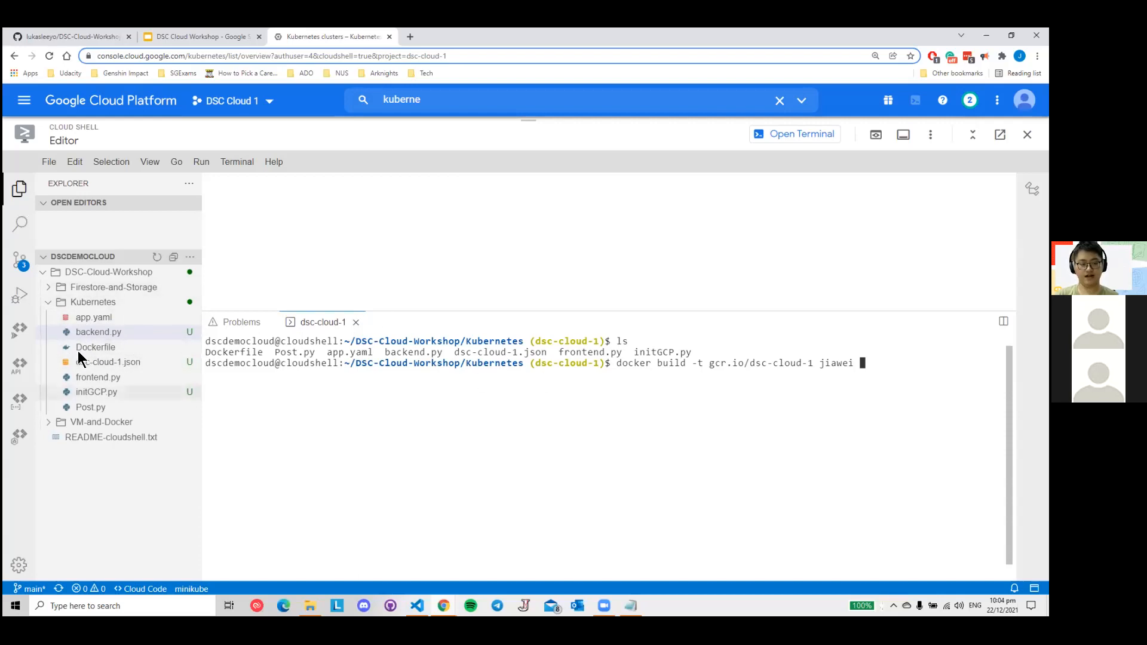
{"action": "type", "text": "."}
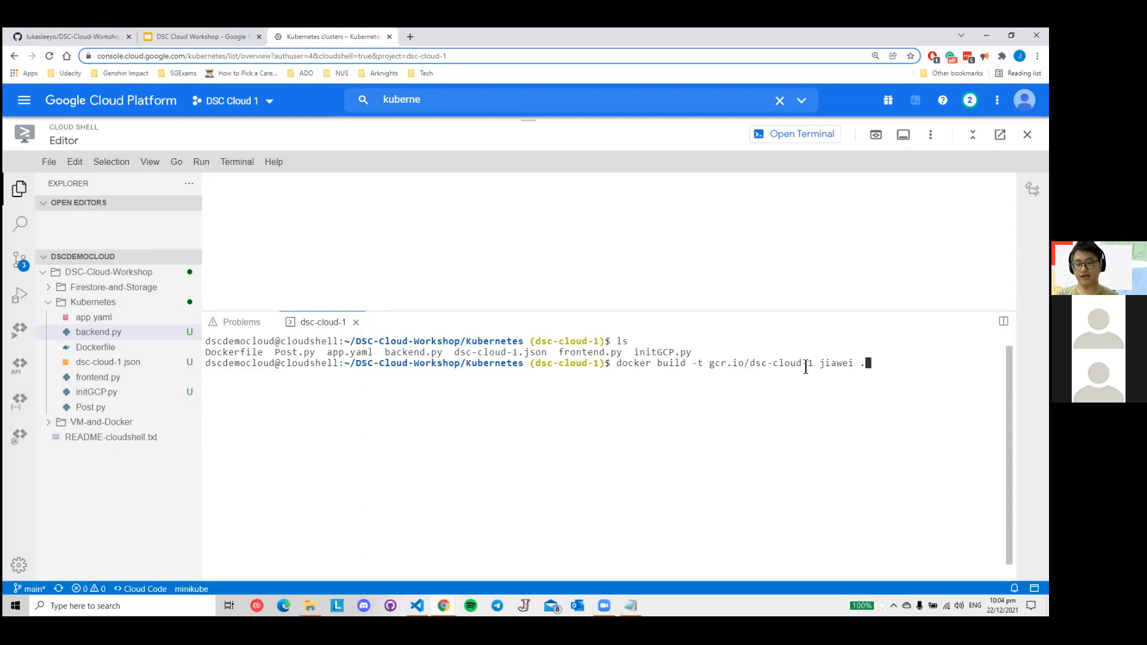
- Replace the space between dsc-cloud-1 and the image name with a slash, checking the format against the Docker commands slide
{"action": "left_click", "coordinate": [206, 37]}
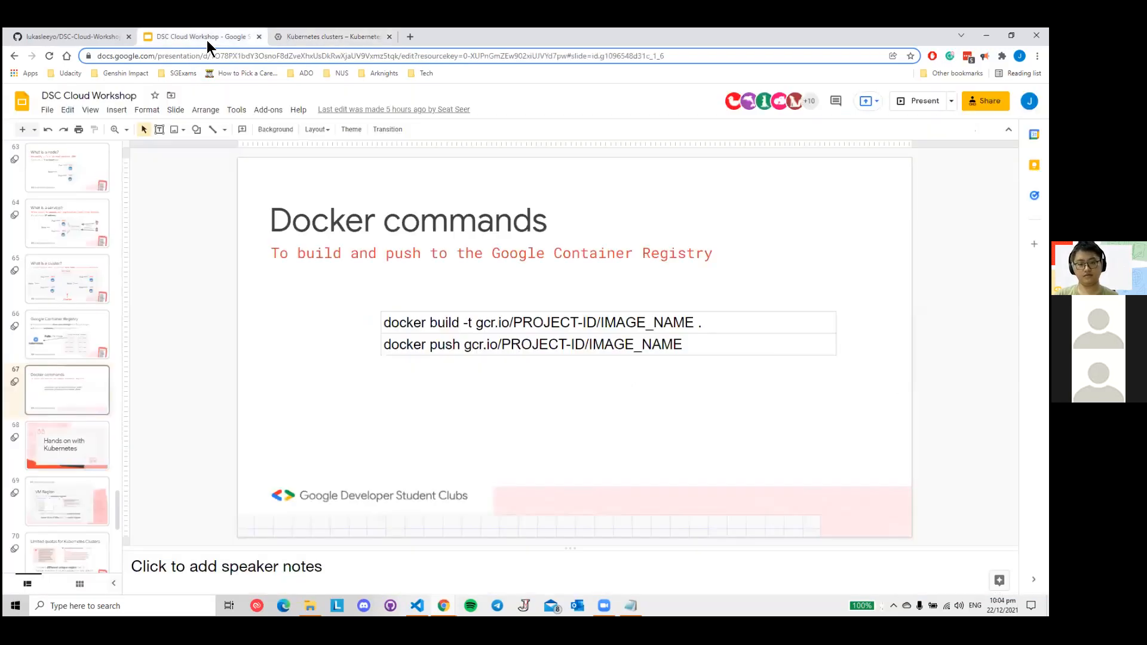
{"action": "left_click", "coordinate": [288, 37]}
{"action": "key", "text": "Left"}
{"action": "key", "text": "Left"}
{"action": "key", "text": "Left"}
{"action": "key", "text": "Left"}
{"action": "key", "text": "Left"}
{"action": "key", "text": "Left"}
{"action": "key", "text": "Left"}
{"action": "key", "text": "Left"}
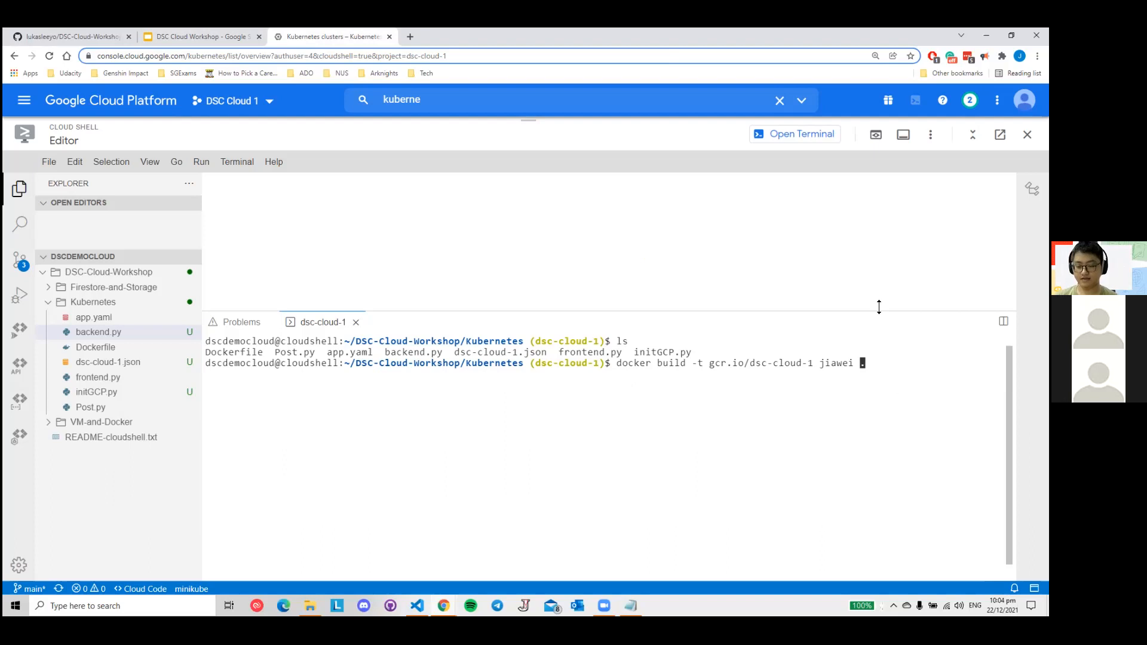
{"action": "key", "text": "BackSpace"}
{"action": "type", "text": "/"}
{"action": "left_click", "coordinate": [239, 36]}
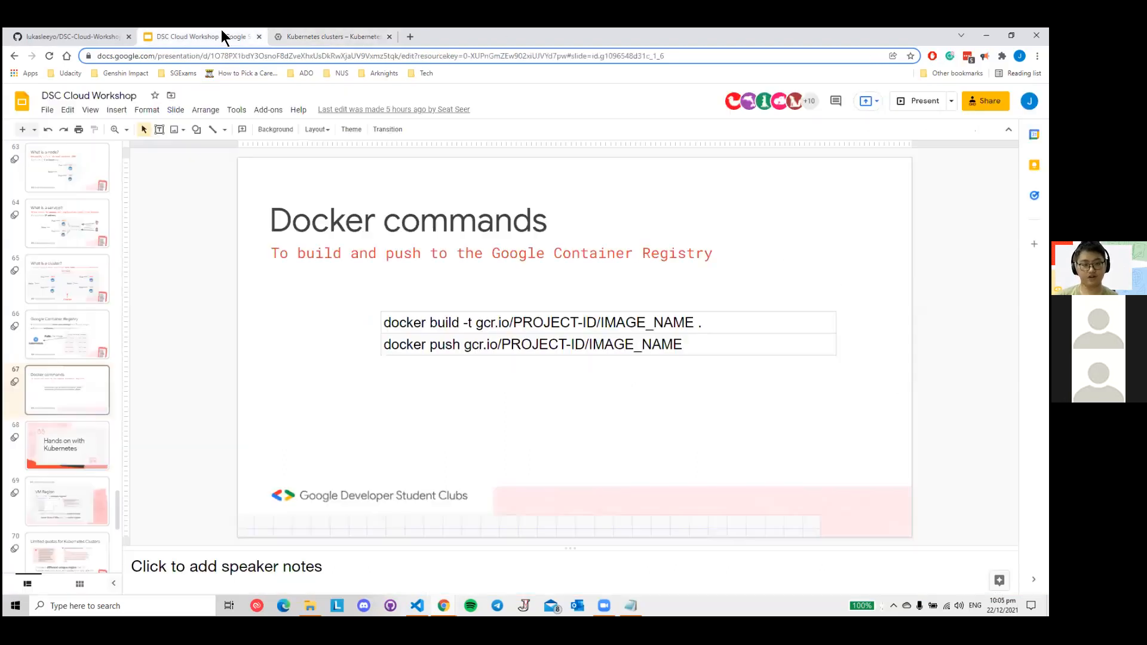
{"action": "left_click", "coordinate": [334, 37]}
{"action": "key", "text": "Left"}
{"action": "key", "text": "Right"}
{"action": "key", "text": "Right"}
{"action": "key", "text": "Right"}
{"action": "key", "text": "Right"}
{"action": "key", "text": "Right"}
{"action": "key", "text": "Right"}
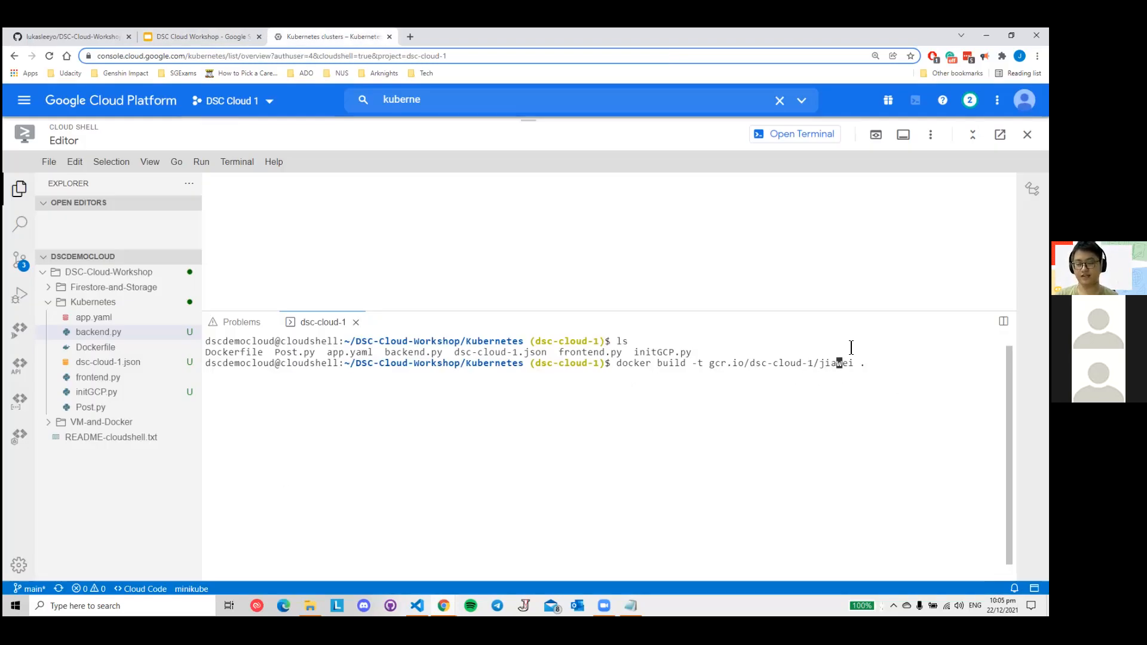
- Delete the build command back to gcr.io/dsc-cloud- and re-enter 1/, the presenter's first name as image name and "."
{"action": "key", "text": "Right"}
{"action": "key", "text": "Right"}
{"action": "key", "text": "Right"}
{"action": "key", "text": "BackSpace"}
{"action": "key", "text": "BackSpace"}
{"action": "key", "text": "BackSpace"}
{"action": "key", "text": "BackSpace"}
{"action": "key", "text": "BackSpace"}
{"action": "key", "text": "BackSpace"}
{"action": "key", "text": "BackSpace"}
{"action": "key", "text": "BackSpace"}
{"action": "key", "text": "BackSpace"}
{"action": "key", "text": "BackSpace"}
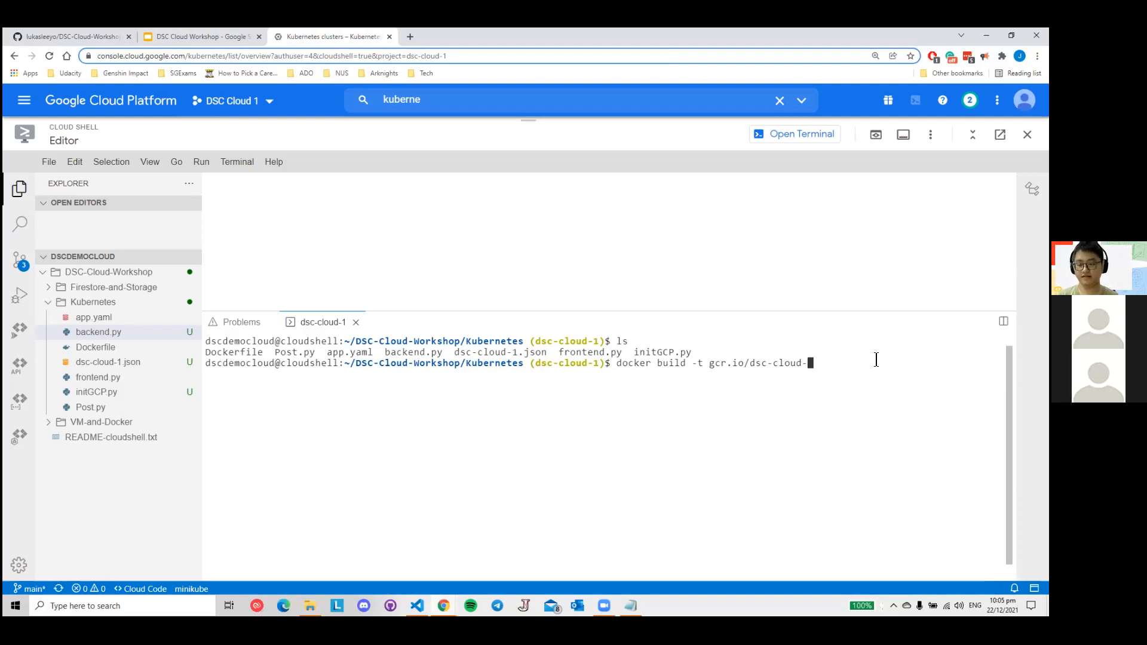
{"action": "type", "text": "1"}
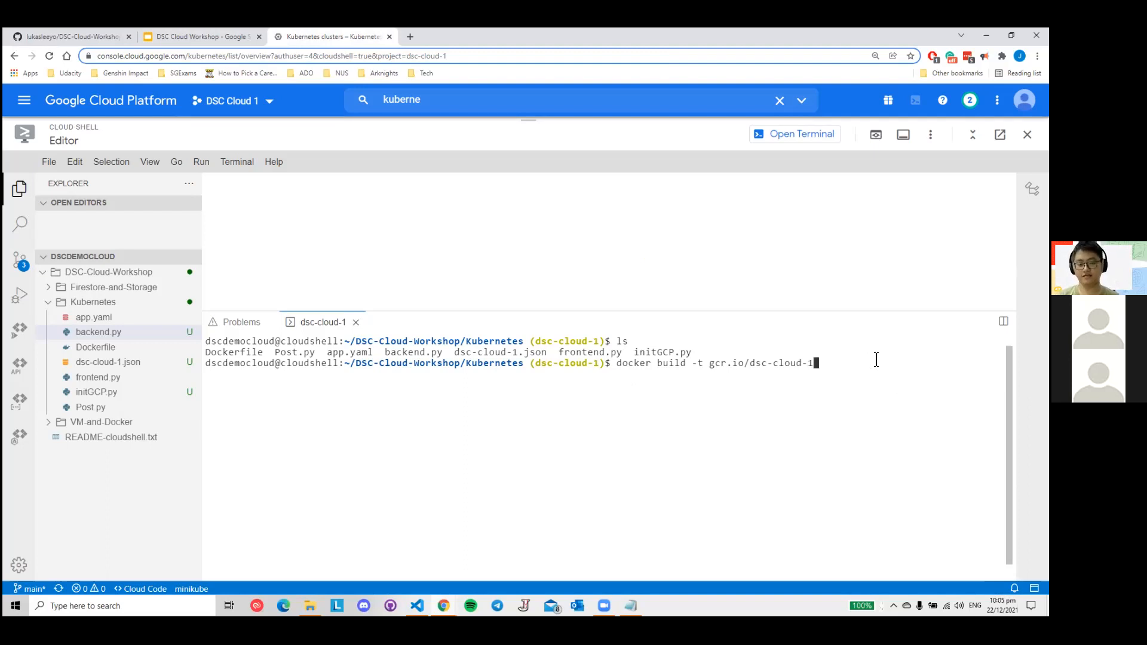
{"action": "type", "text": "/"}
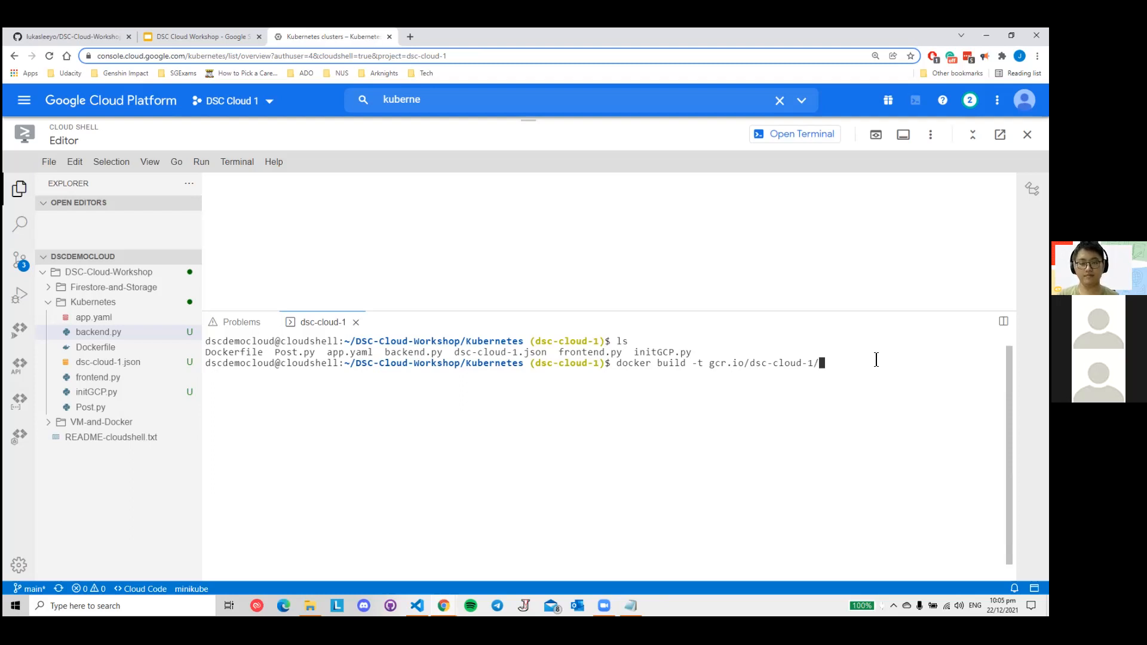
{"action": "type", "text": "jiawei"}
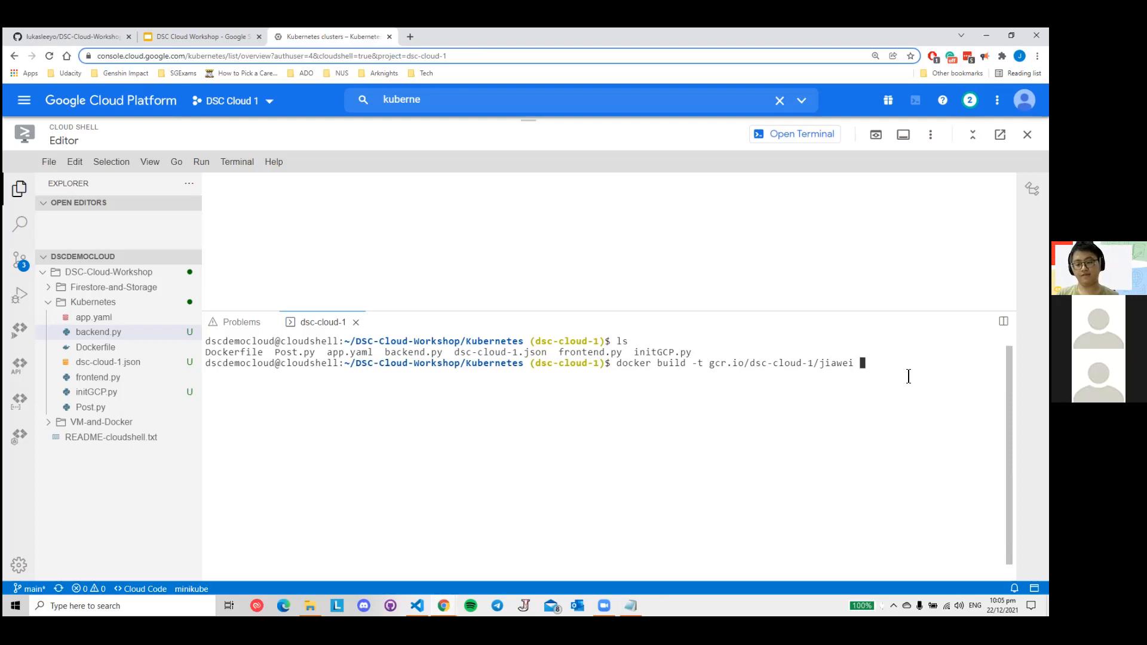
{"action": "type", "text": " ."}
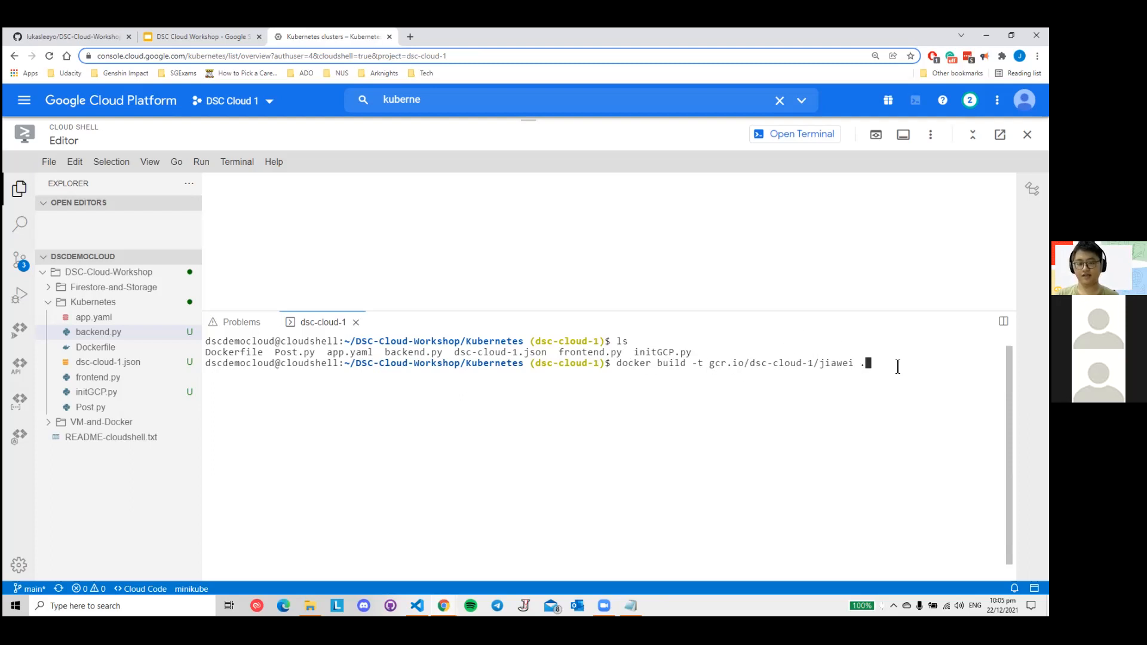
- Run the docker build command, authorize Cloud Shell to use the credentials, and enlarge the terminal to follow the build output
{"action": "key", "text": "Return"}
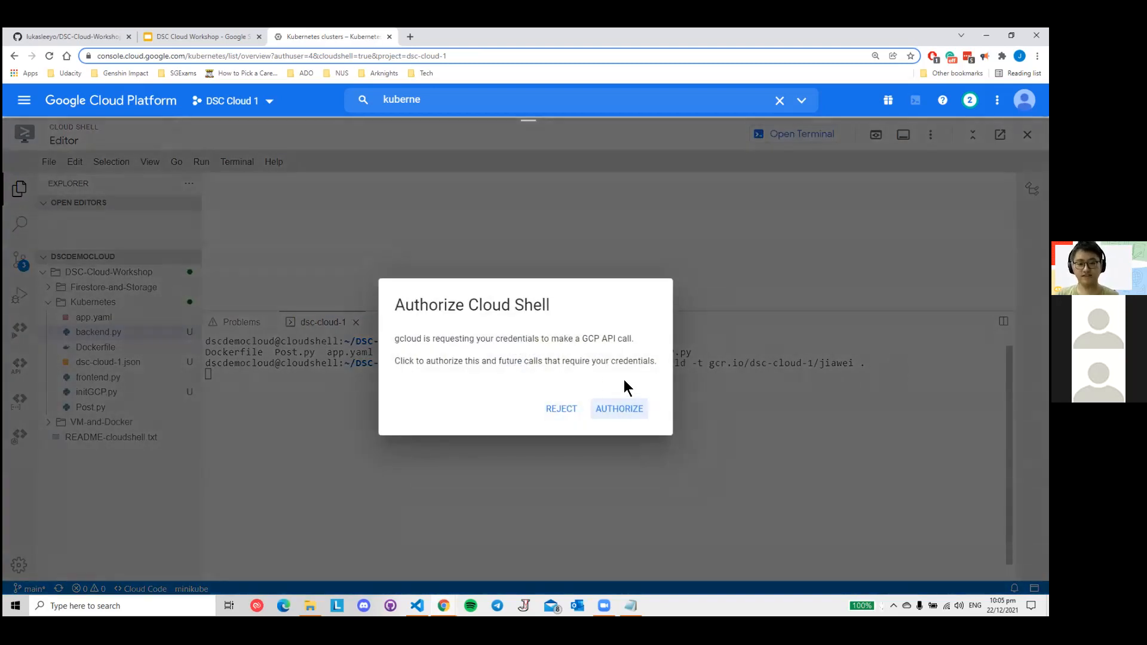
{"action": "left_click", "coordinate": [629, 413]}
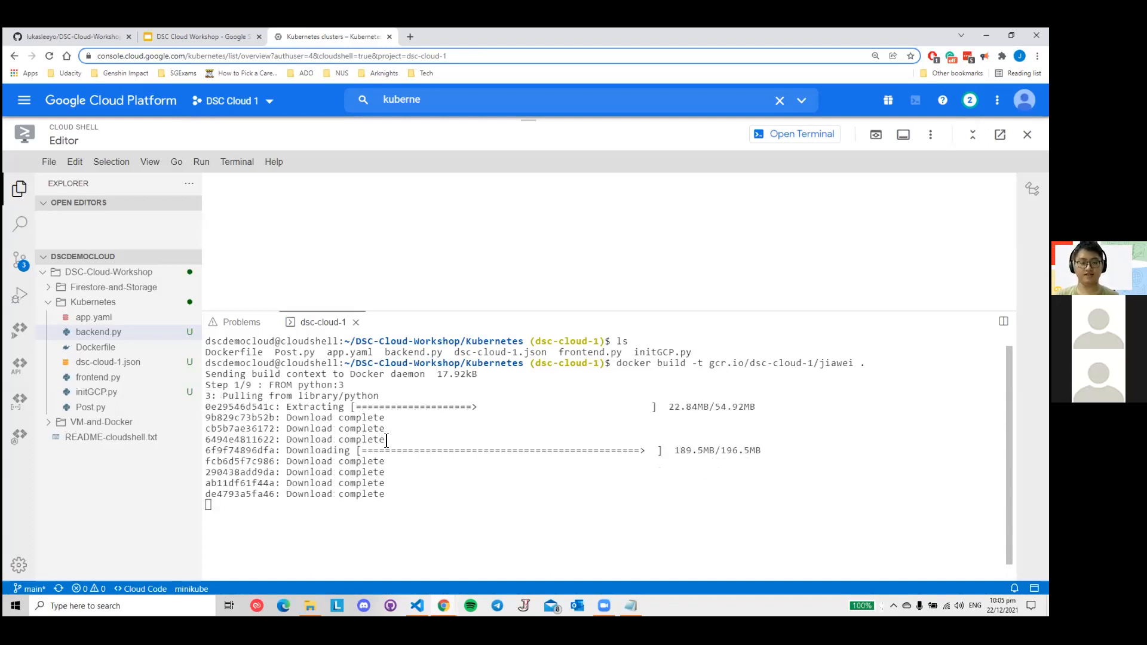
{"action": "left_click_drag", "start_coordinate": [556, 310], "coordinate": [563, 263]}
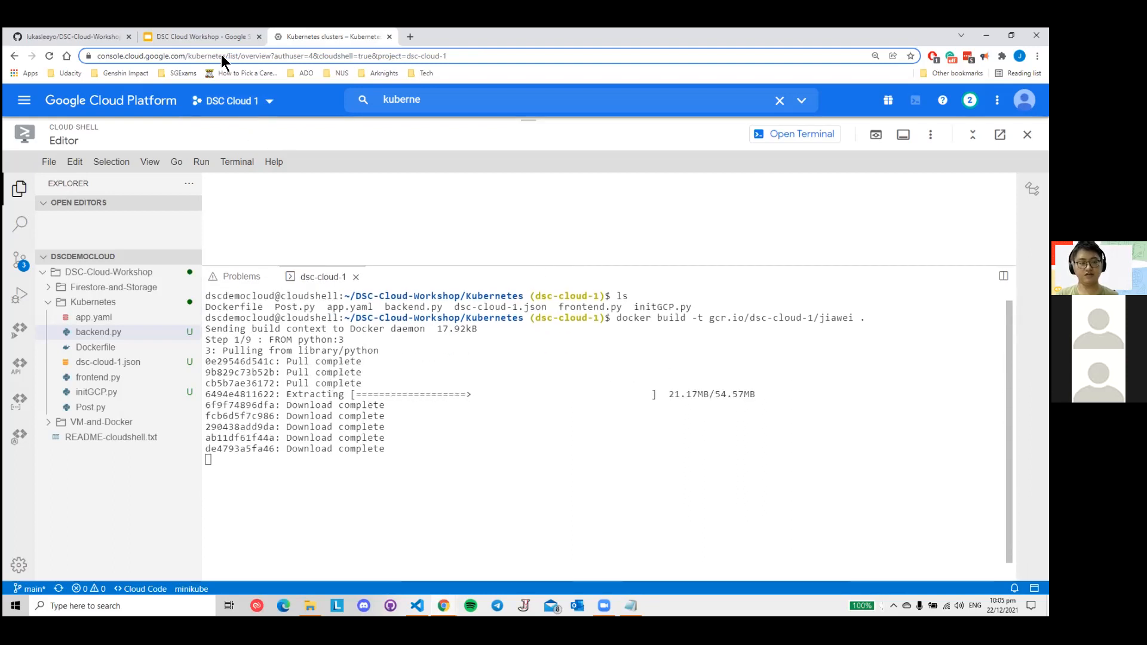
- Review the Google Container Registry and Docker commands slides in the DSC Cloud Workshop presentation, and return to Cloud Shell
{"action": "left_click", "coordinate": [207, 37]}
{"action": "left_click", "coordinate": [51, 352]}
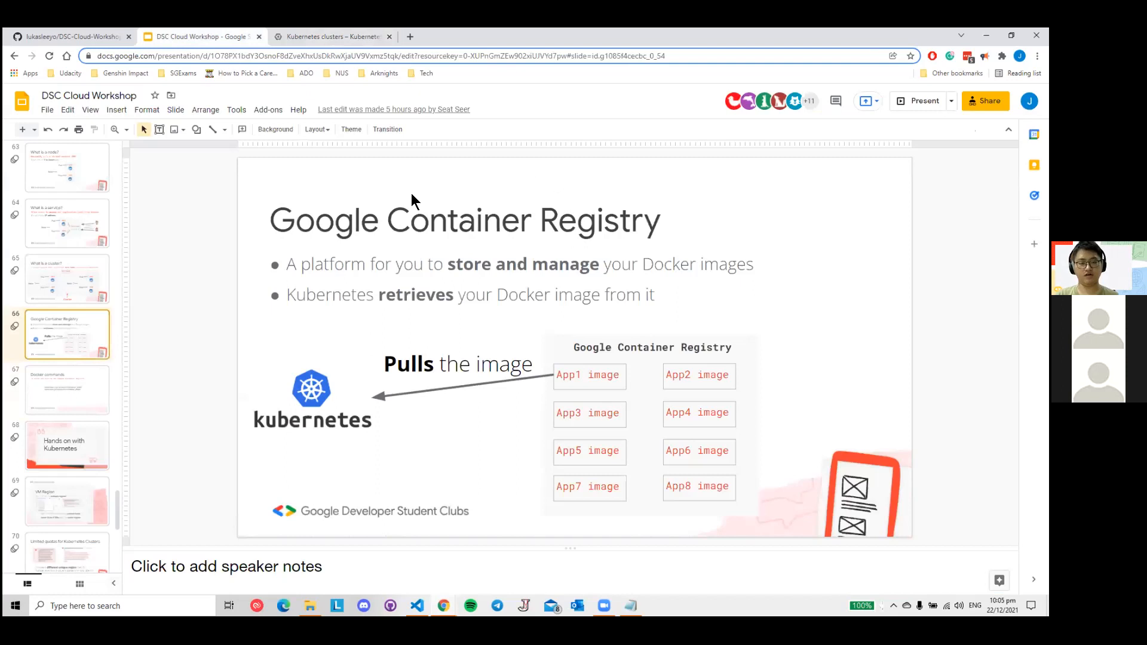
{"action": "left_click", "coordinate": [76, 399]}
{"action": "left_click", "coordinate": [85, 347]}
{"action": "left_click", "coordinate": [100, 385]}
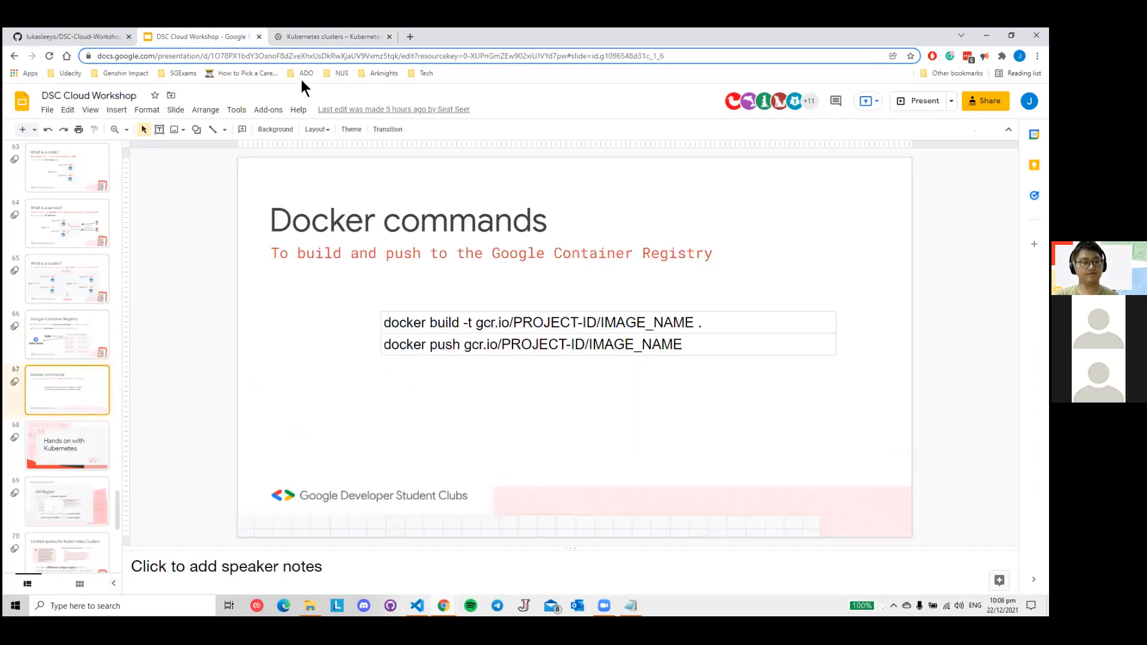
{"action": "left_click", "coordinate": [342, 37]}
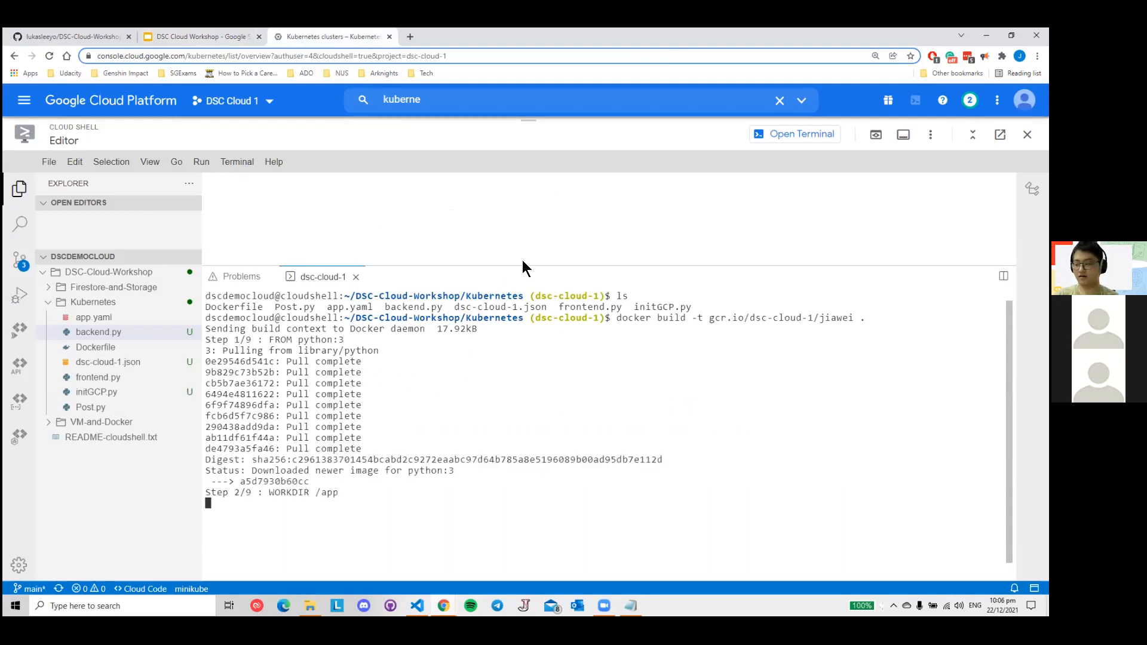
- Open the Dockerfile in the Kubernetes folder with a larger editor area and examine its google-cloud-firestore and google-cloud-storage install lines
{"action": "left_click_drag", "start_coordinate": [522, 263], "coordinate": [513, 348]}
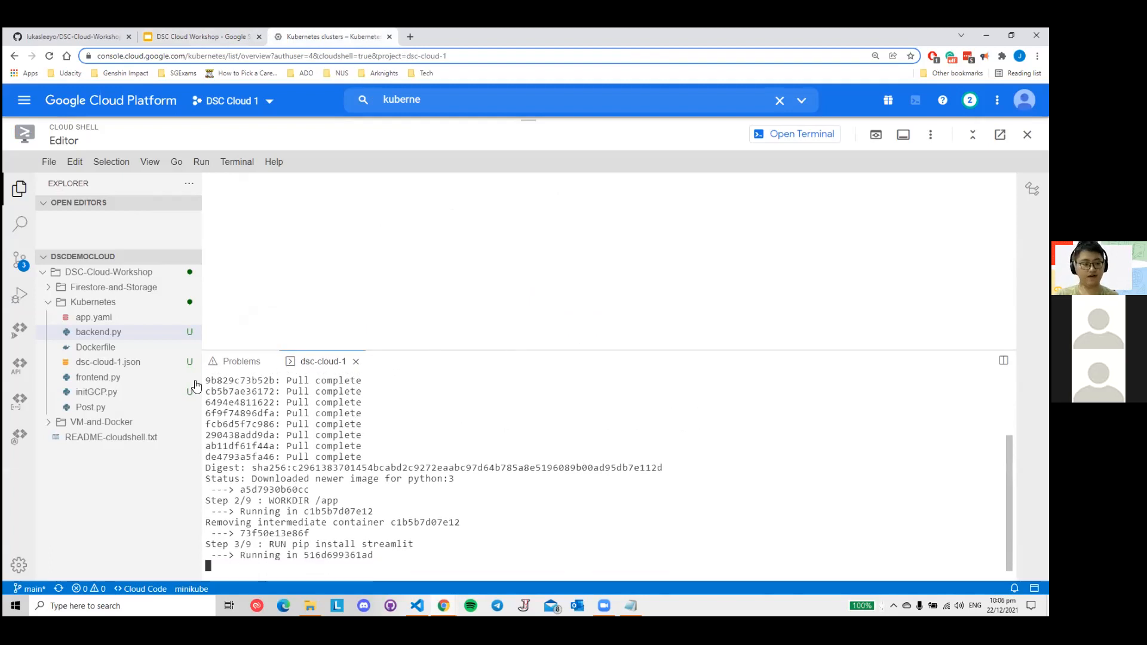
{"action": "left_click", "coordinate": [93, 347]}
{"action": "left_click_drag", "start_coordinate": [478, 351], "coordinate": [460, 468]}
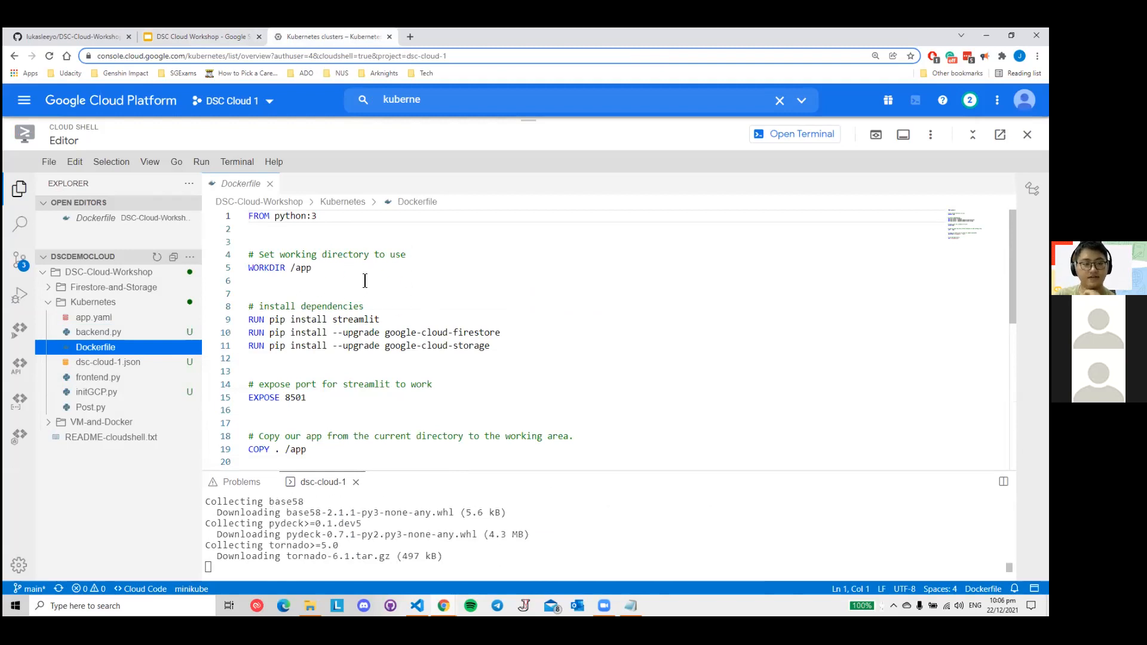
{"action": "scroll", "coordinate": [365, 280], "scroll_direction": "down", "scroll_amount": 1}
{"action": "left_click_drag", "start_coordinate": [495, 311], "coordinate": [240, 301]}
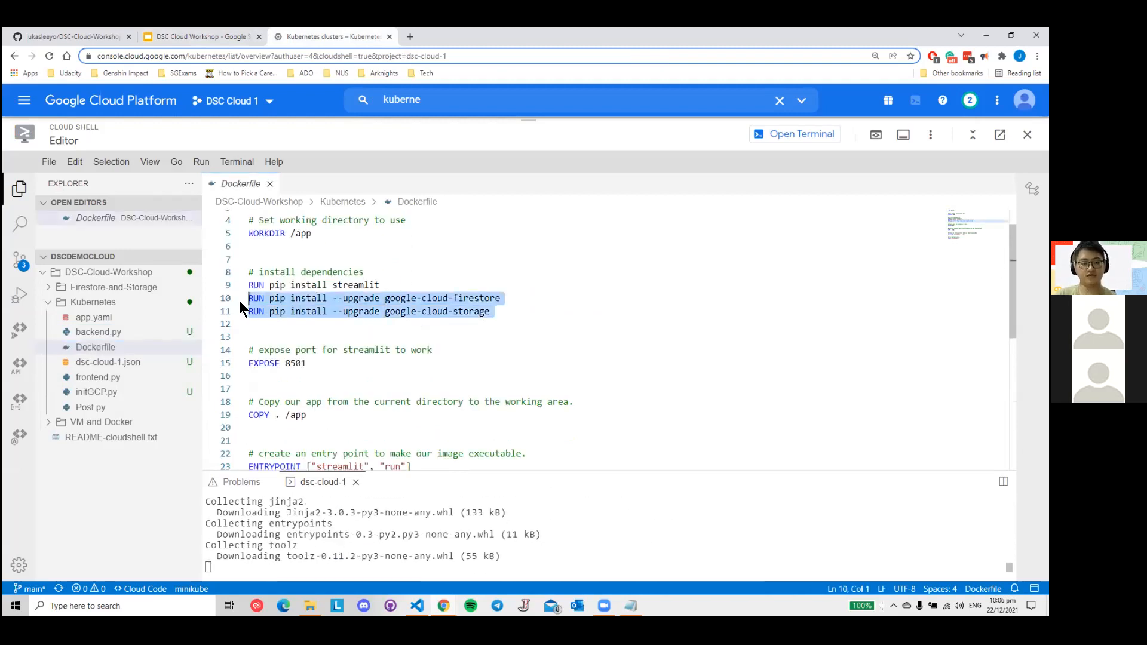
{"action": "left_click", "coordinate": [315, 334]}
{"action": "left_click_drag", "start_coordinate": [453, 298], "coordinate": [535, 320]}
{"action": "left_click", "coordinate": [532, 324]}
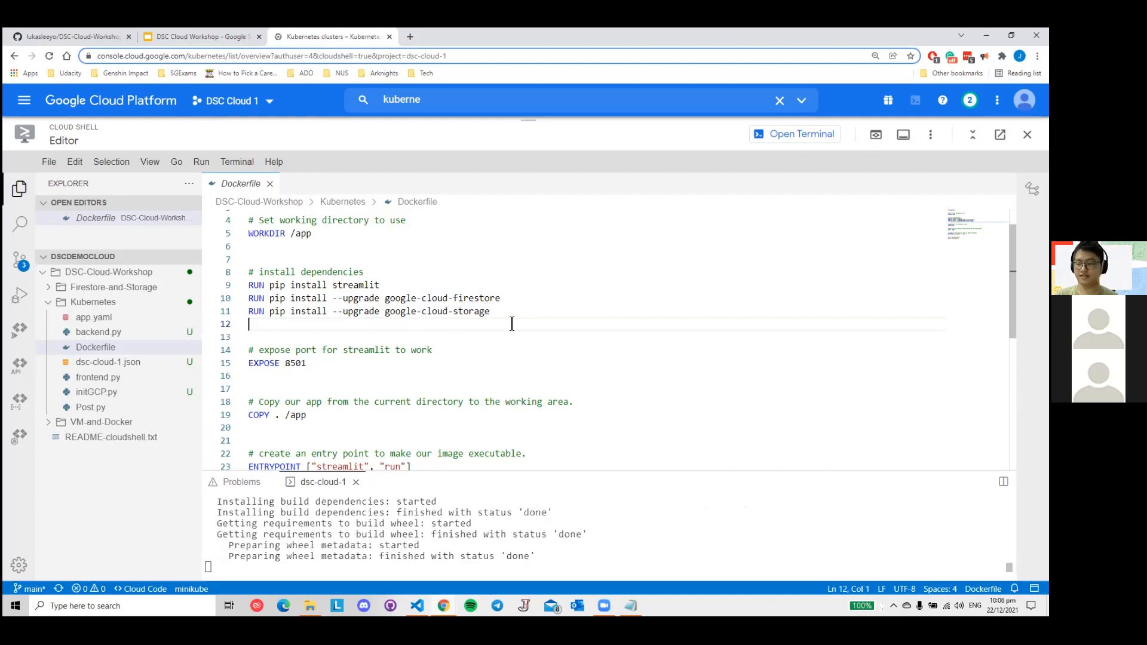
- Go over the Dockerfile's storage and Firestore dependencies again, close the file and enlarge the terminal to follow the build
{"action": "double_click", "coordinate": [476, 313]}
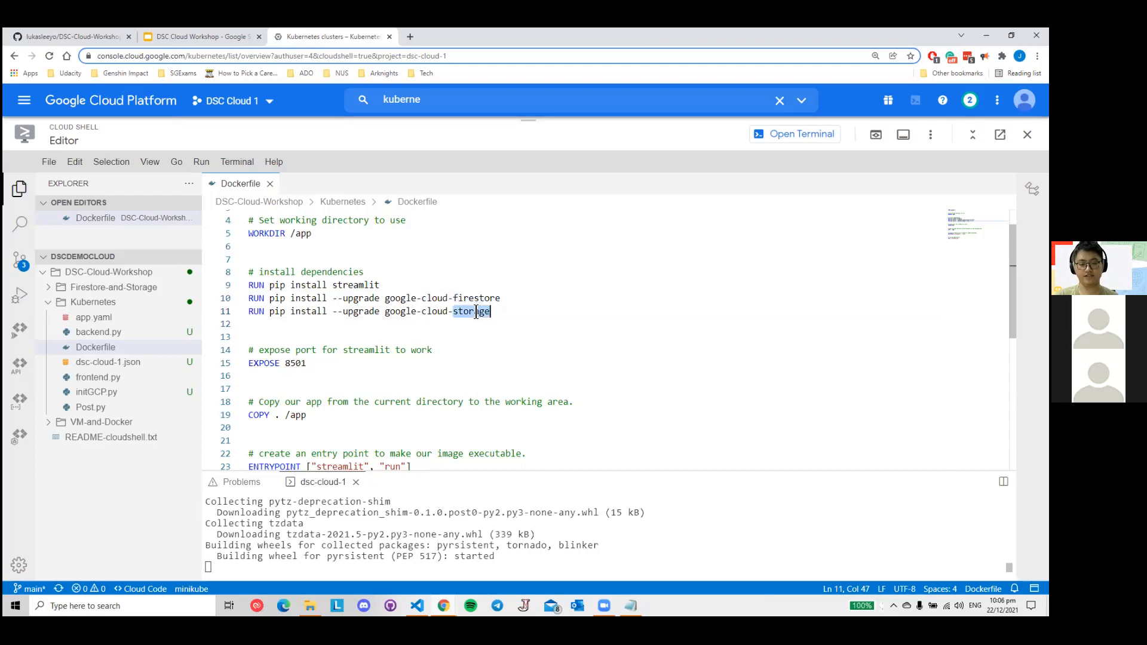
{"action": "left_click", "coordinate": [517, 334]}
{"action": "left_click_drag", "start_coordinate": [505, 314], "coordinate": [239, 299]}
{"action": "left_click", "coordinate": [539, 325]}
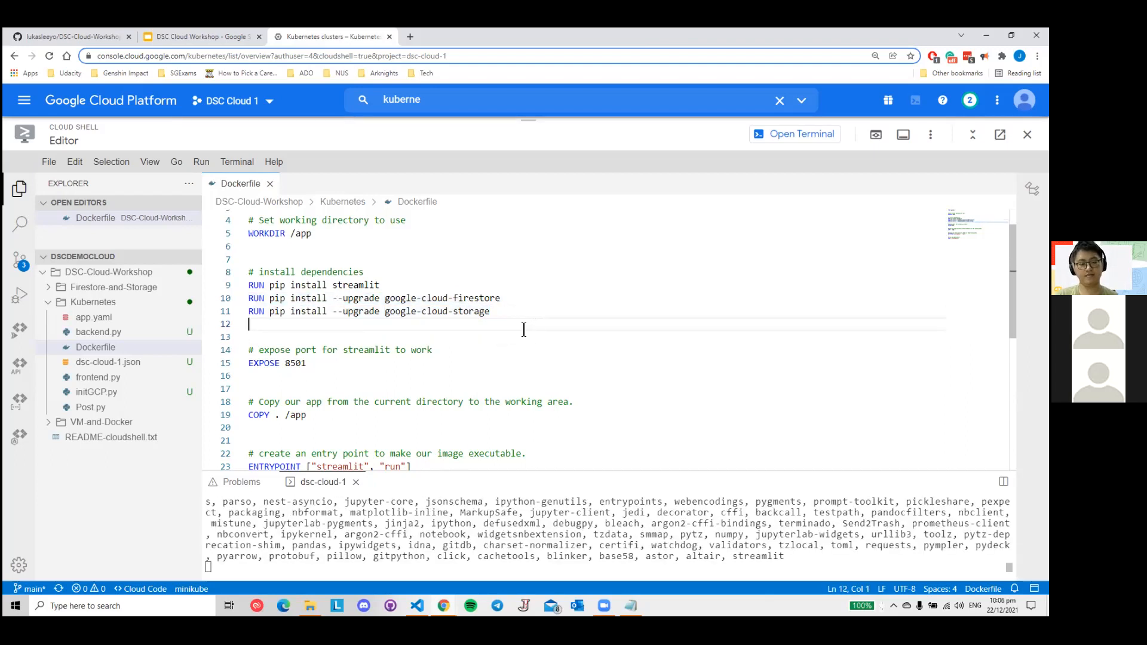
{"action": "scroll", "coordinate": [521, 343], "scroll_direction": "up", "scroll_amount": 1}
{"action": "scroll", "coordinate": [522, 350], "scroll_direction": "down", "scroll_amount": 4}
{"action": "scroll", "coordinate": [522, 350], "scroll_direction": "up", "scroll_amount": 4}
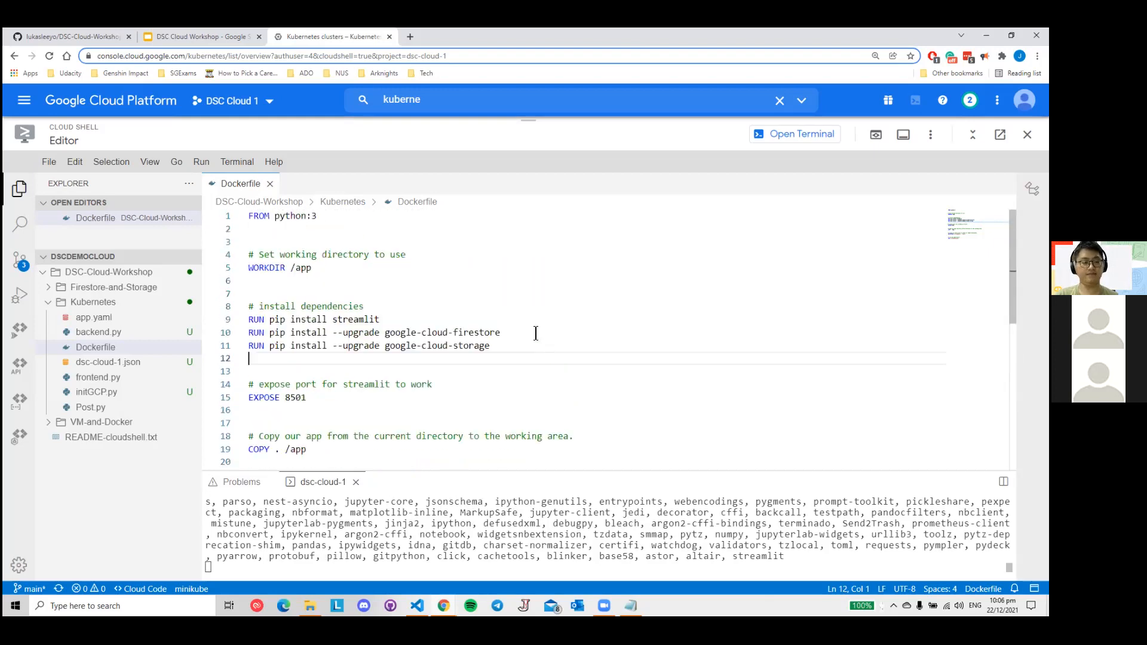
{"action": "left_click", "coordinate": [270, 183]}
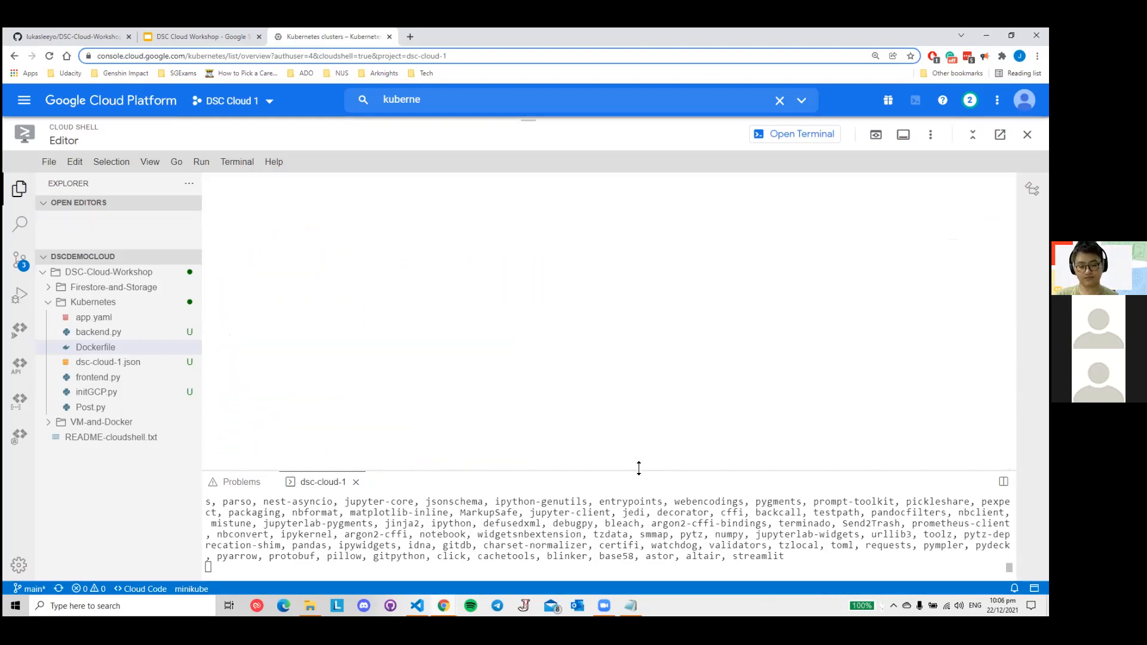
{"action": "left_click_drag", "start_coordinate": [638, 468], "coordinate": [636, 288]}
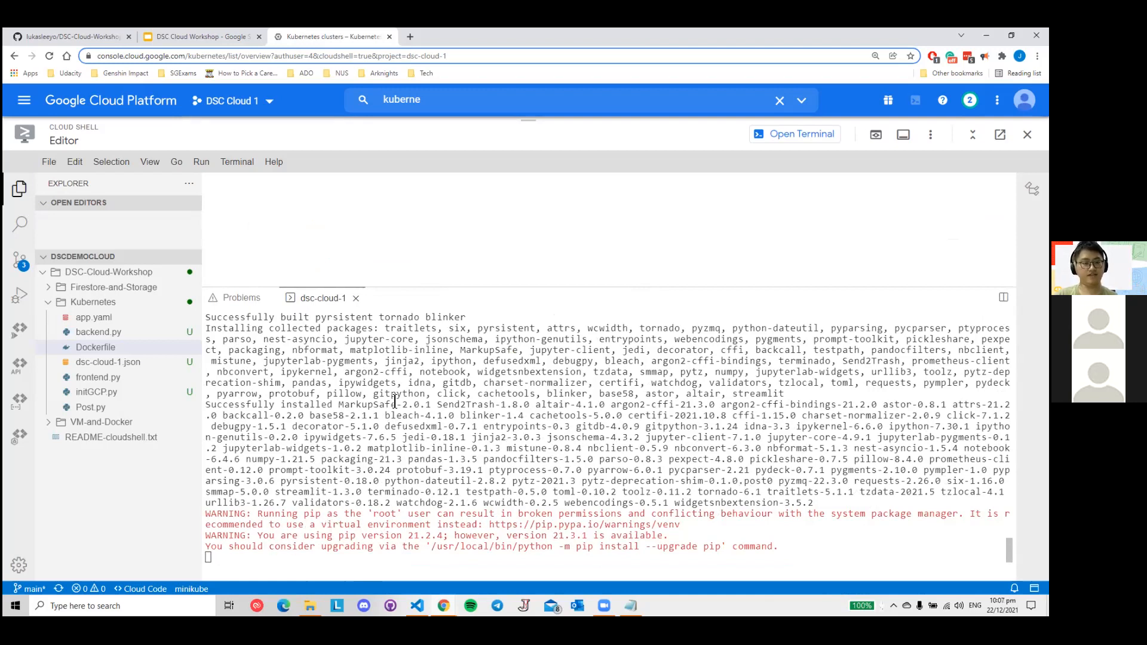
- Review the "What is deployment?" slide in the DSC Cloud Workshop presentation and return to Cloud Shell
{"action": "left_click", "coordinate": [222, 37]}
{"action": "scroll", "coordinate": [66, 325], "scroll_direction": "up", "scroll_amount": 1}
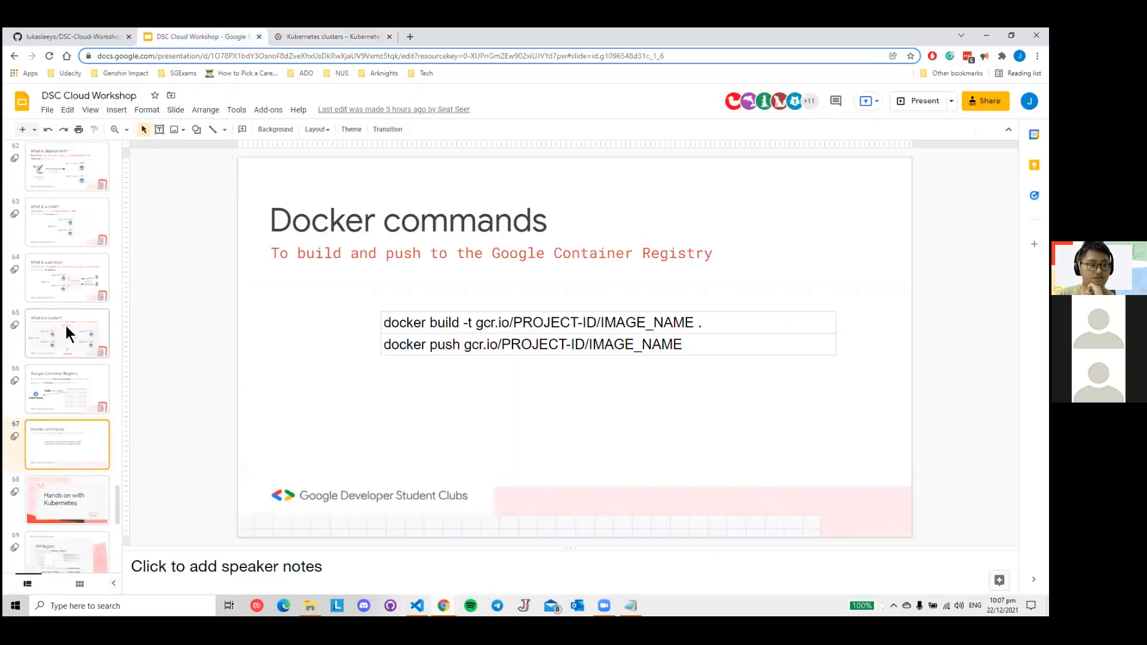
{"action": "left_click", "coordinate": [74, 190]}
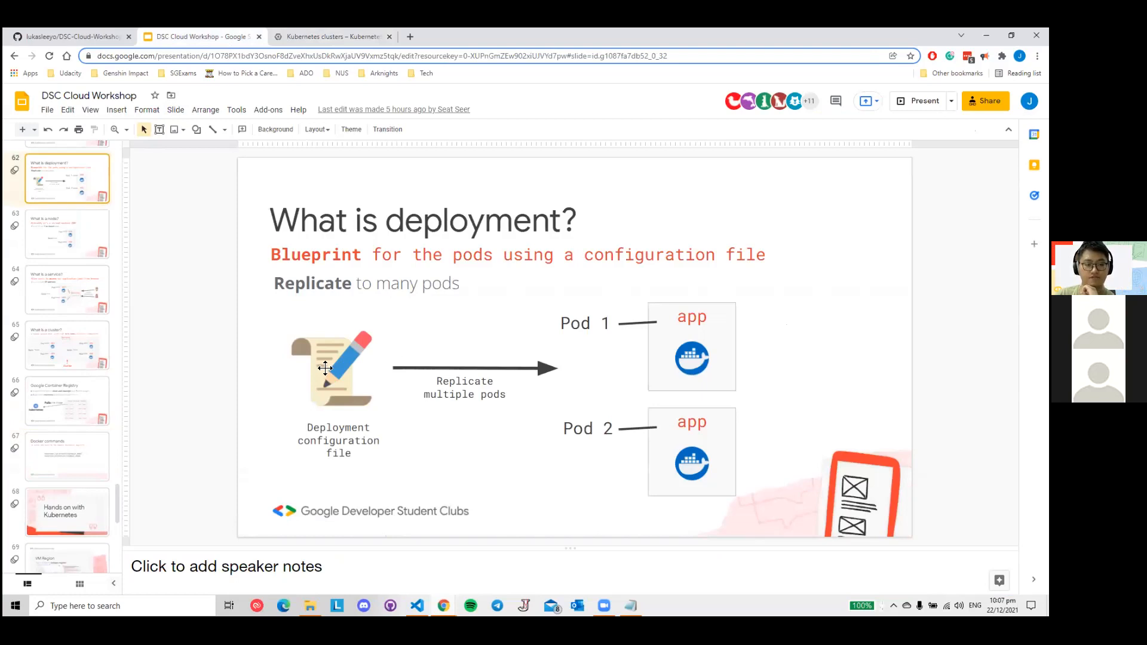
{"action": "key", "text": "Down"}
{"action": "left_click", "coordinate": [83, 192]}
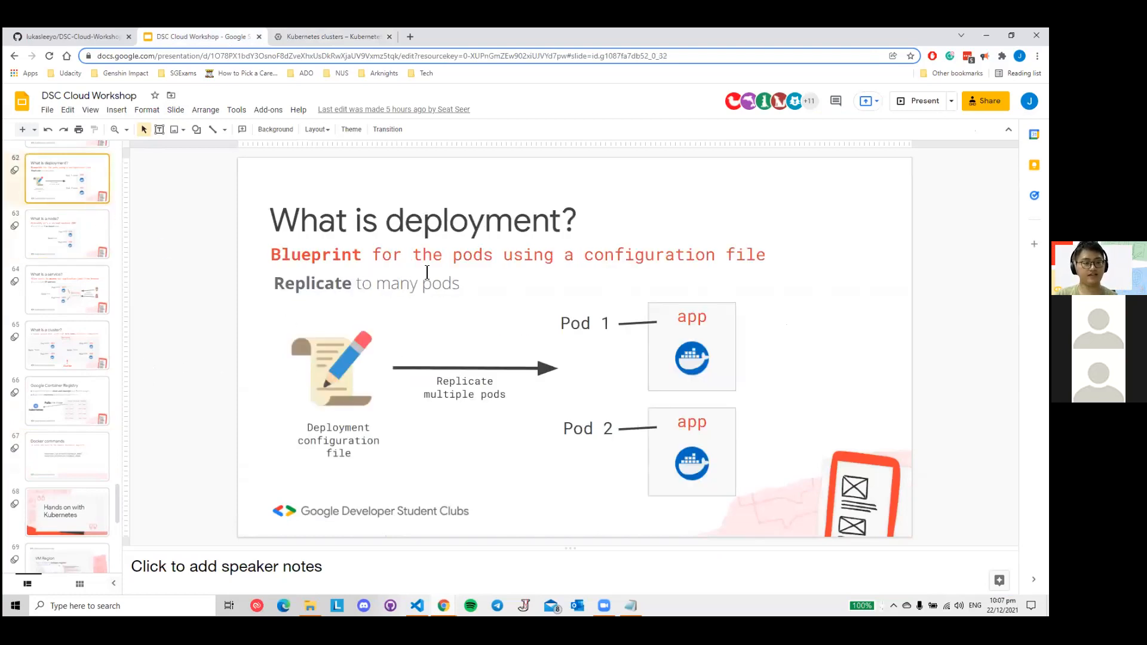
{"action": "left_click", "coordinate": [360, 38]}
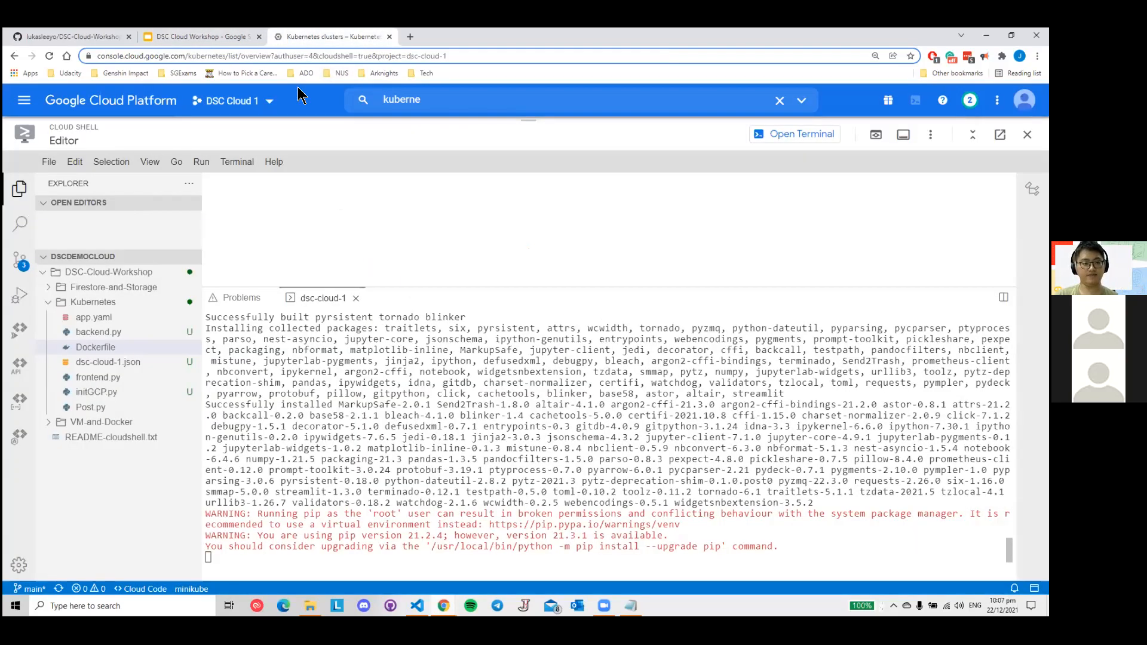
- Open app.yaml from the Kubernetes folder, enlarge the editor area for its deployment config, and compare it with the deployment slide
{"action": "left_click", "coordinate": [110, 321]}
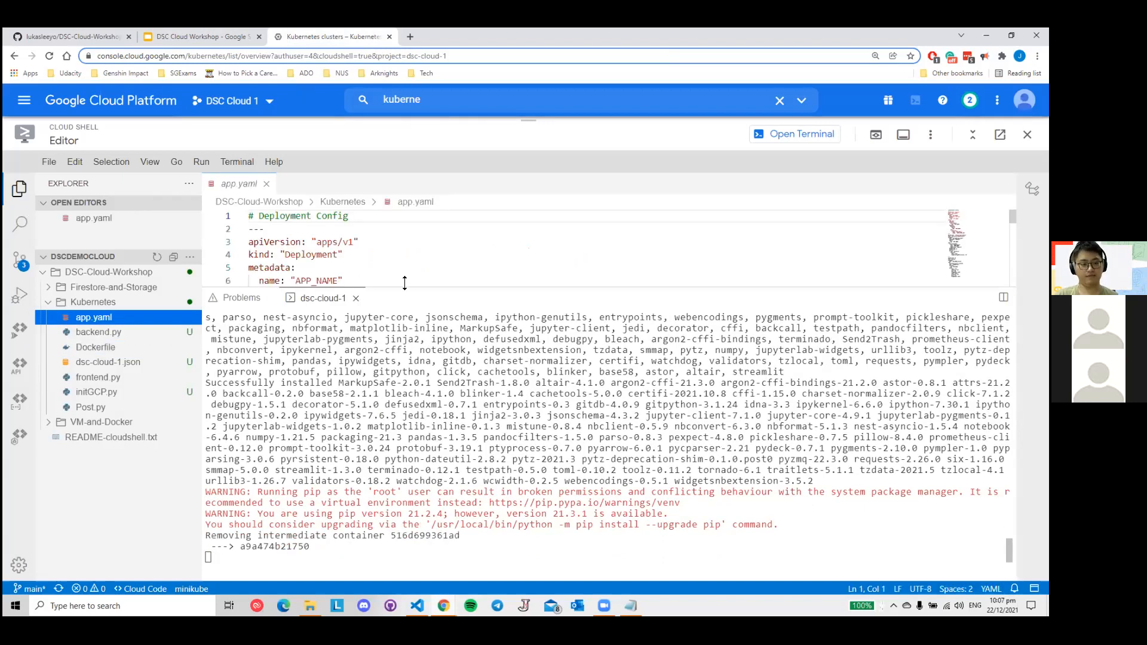
{"action": "left_click_drag", "start_coordinate": [419, 288], "coordinate": [432, 464]}
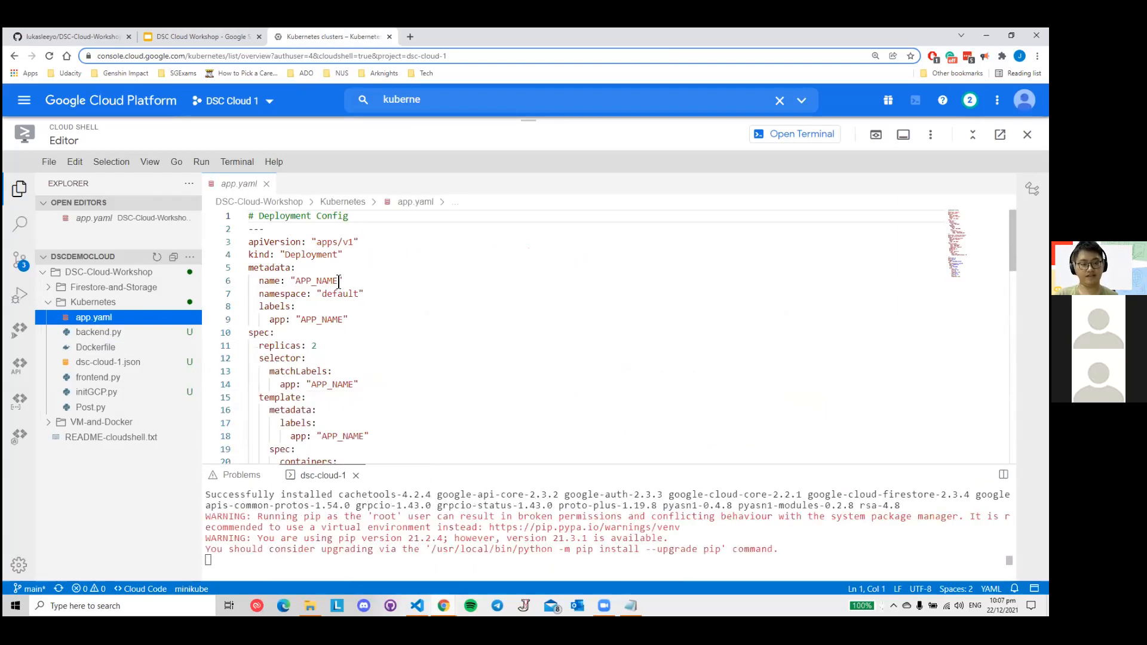
{"action": "left_click", "coordinate": [210, 37]}
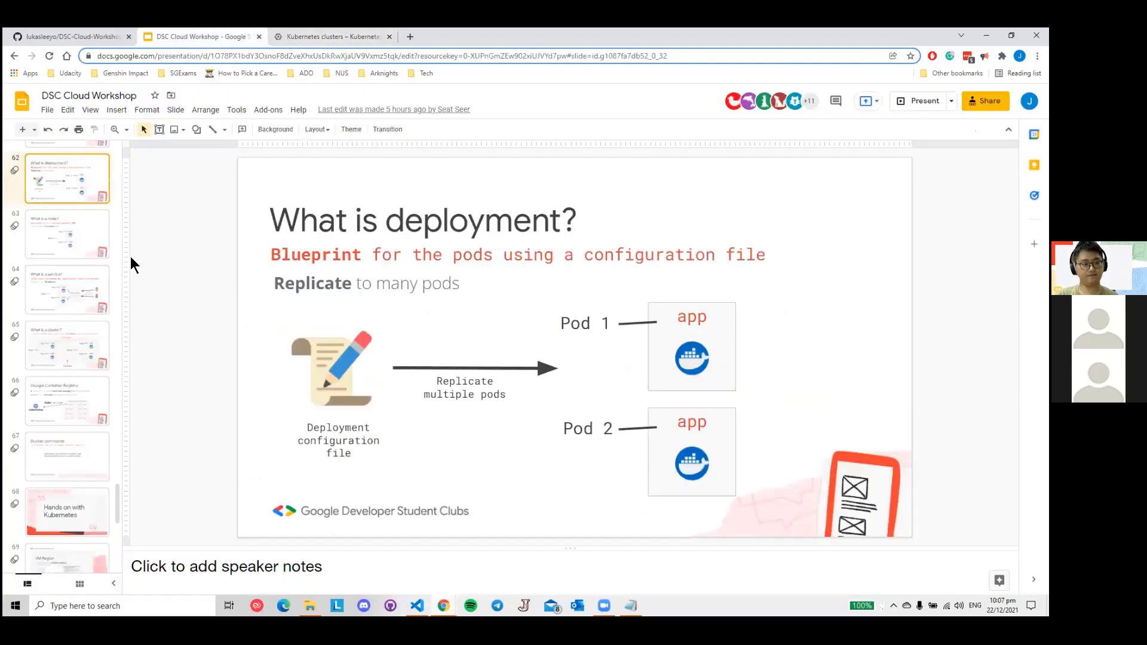
{"action": "left_click", "coordinate": [347, 37]}
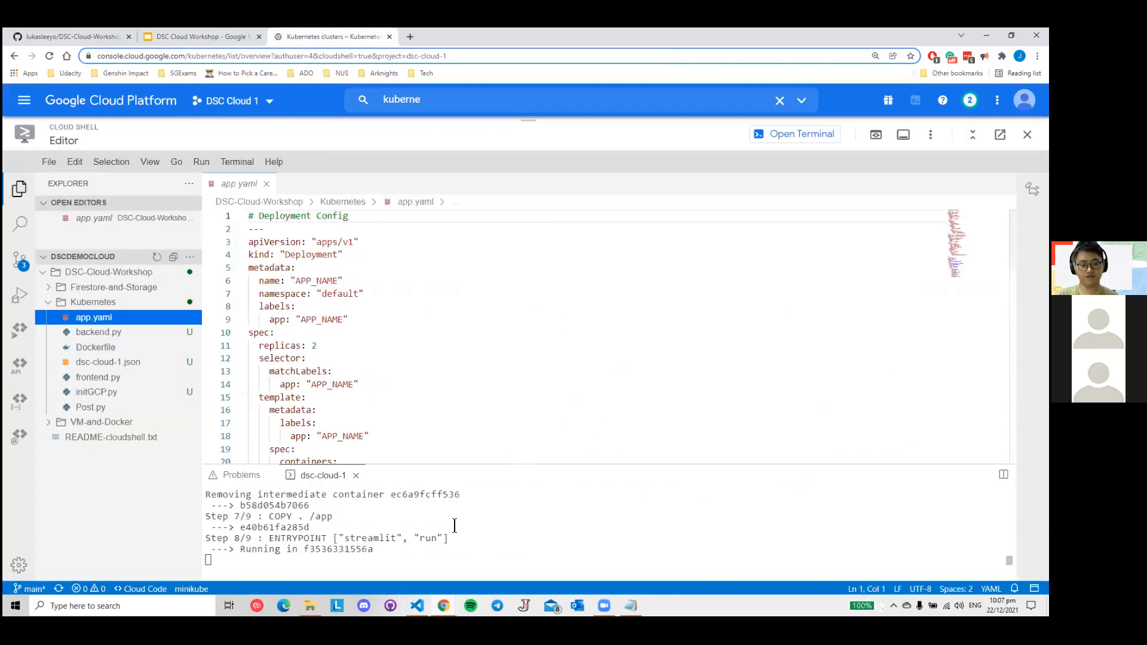
- Find the "Deployment configuration file" slide in the DSC Cloud Workshop presentation and present it full screen
{"action": "left_click", "coordinate": [227, 38]}
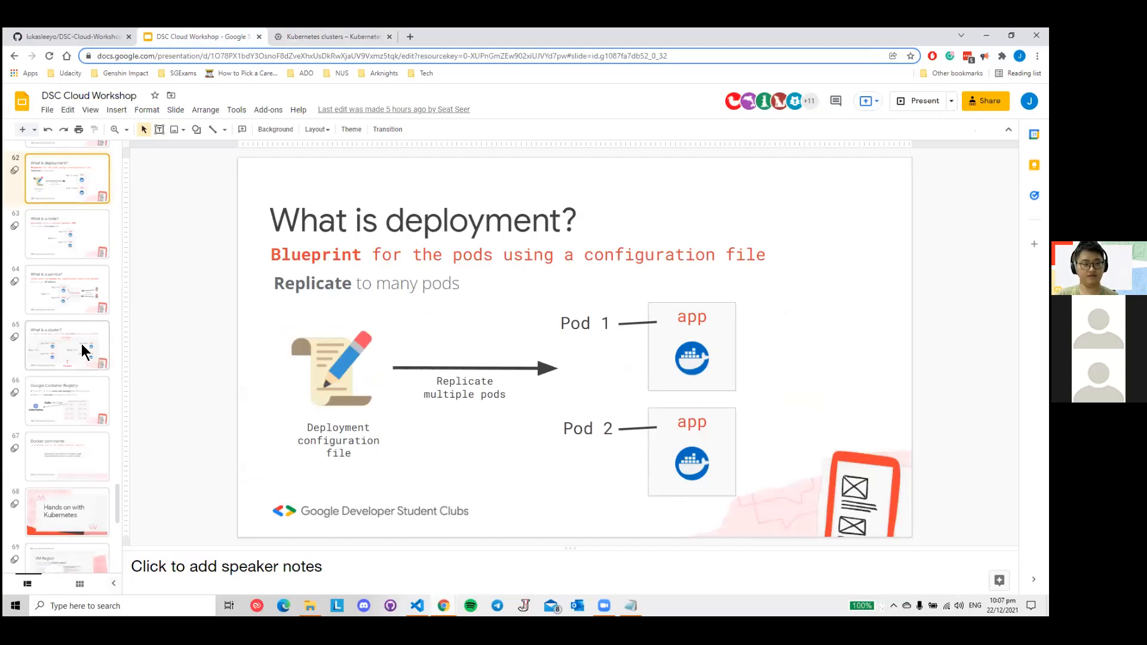
{"action": "scroll", "coordinate": [82, 345], "scroll_direction": "down", "scroll_amount": 2}
{"action": "scroll", "coordinate": [84, 341], "scroll_direction": "down", "scroll_amount": 3}
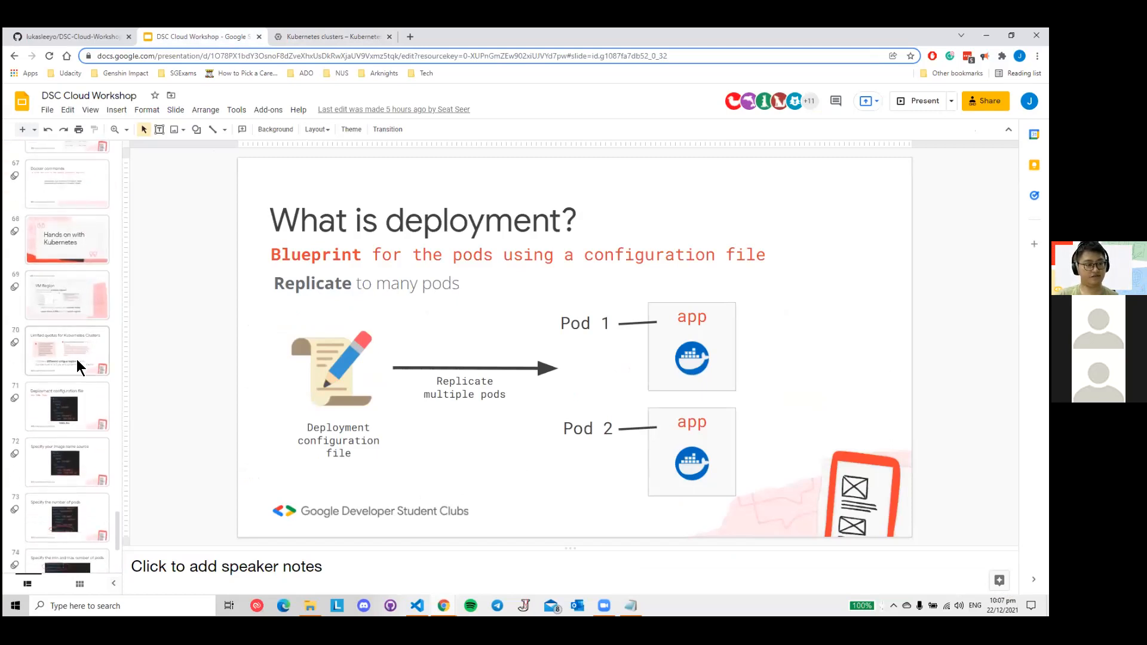
{"action": "left_click", "coordinate": [74, 396]}
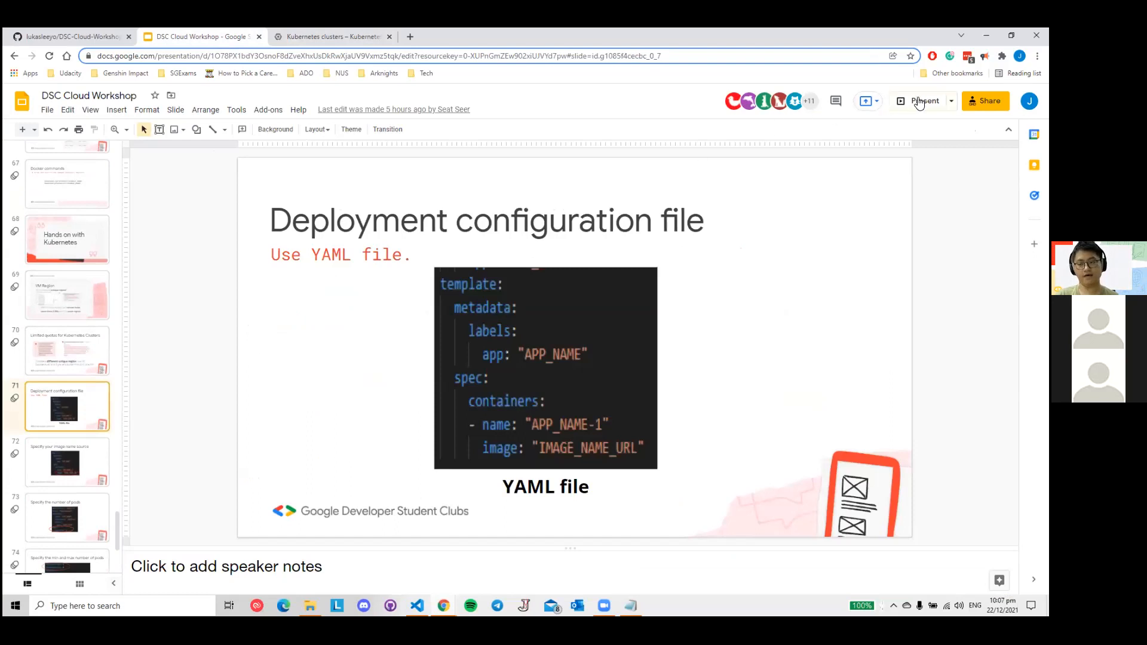
{"action": "left_click", "coordinate": [922, 102]}
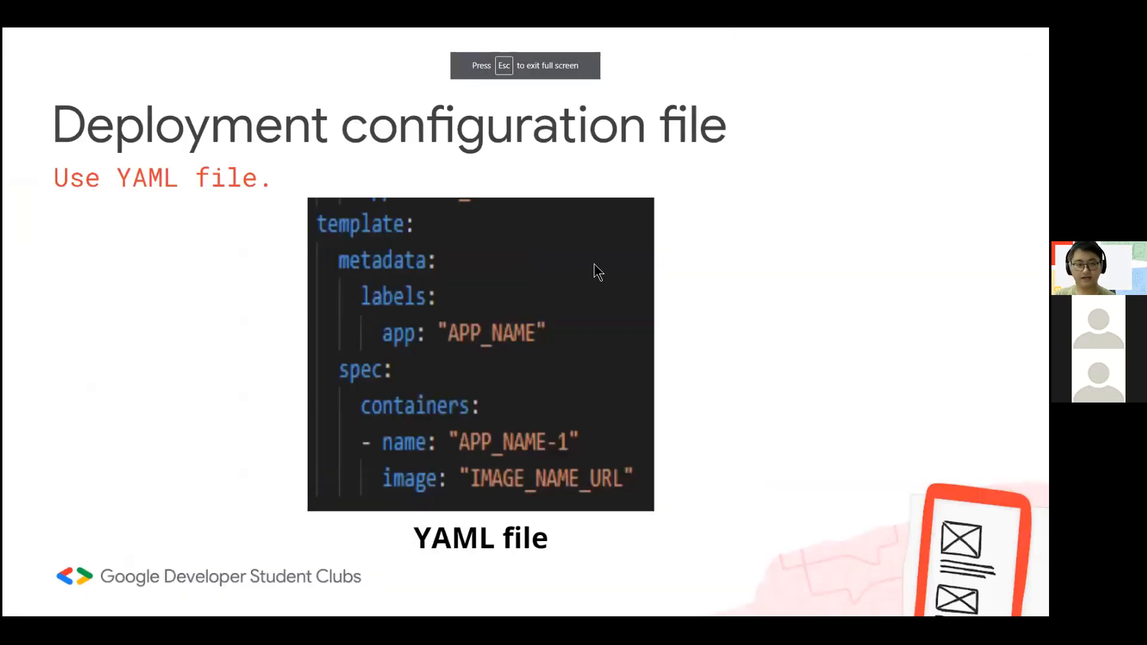